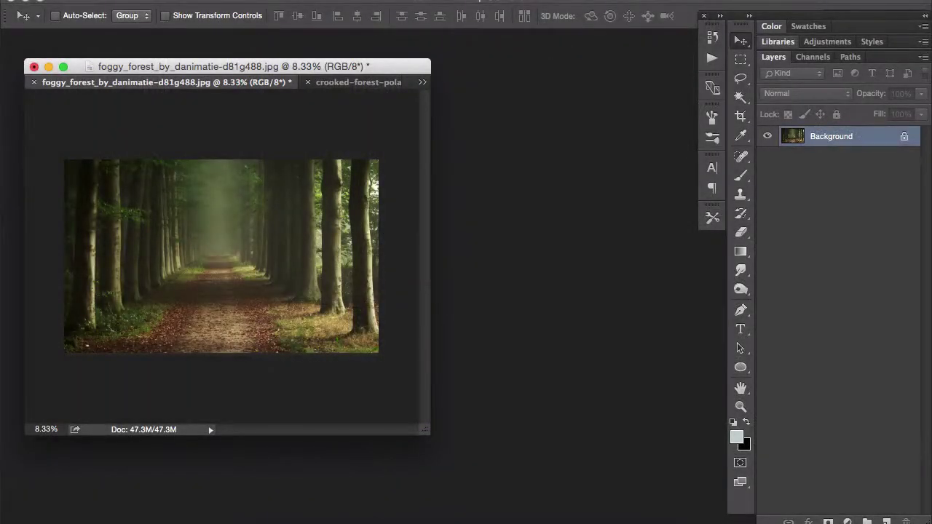
Open the File menu to begin a new document beside the foggy forest photo
{"action": "left_click", "coordinate": [128, 2]}
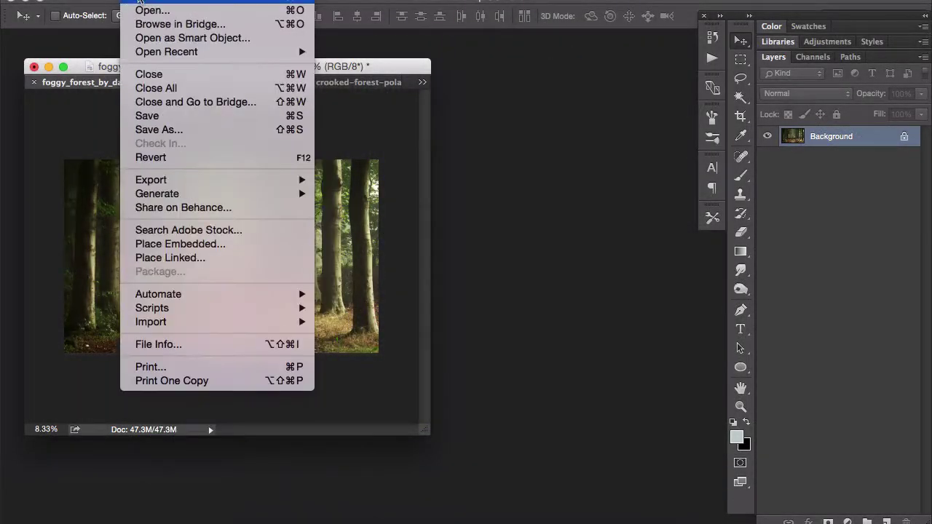
Create an International Paper A4 portrait document at 300 ppi and float Untitled-1 in its own window
{"action": "left_click", "coordinate": [144, 3]}
{"action": "left_click", "coordinate": [430, 133]}
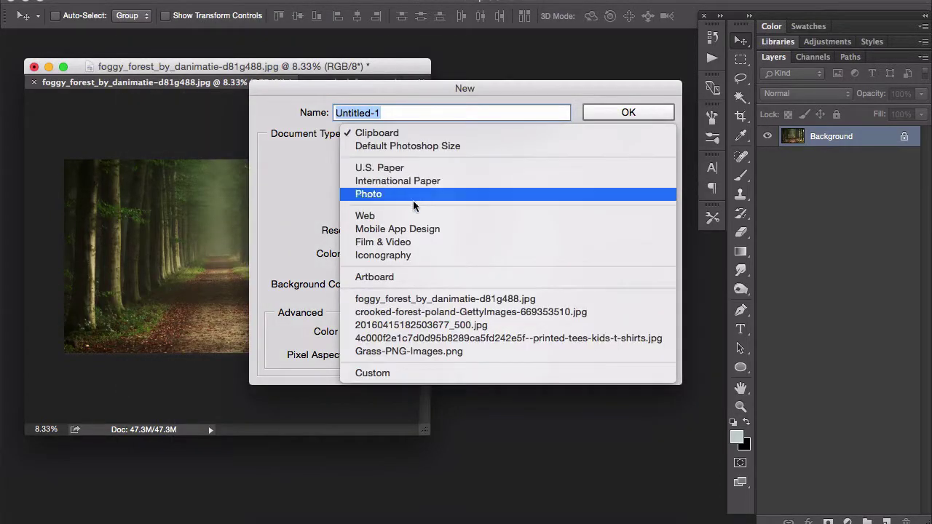
{"action": "left_click", "coordinate": [404, 181]}
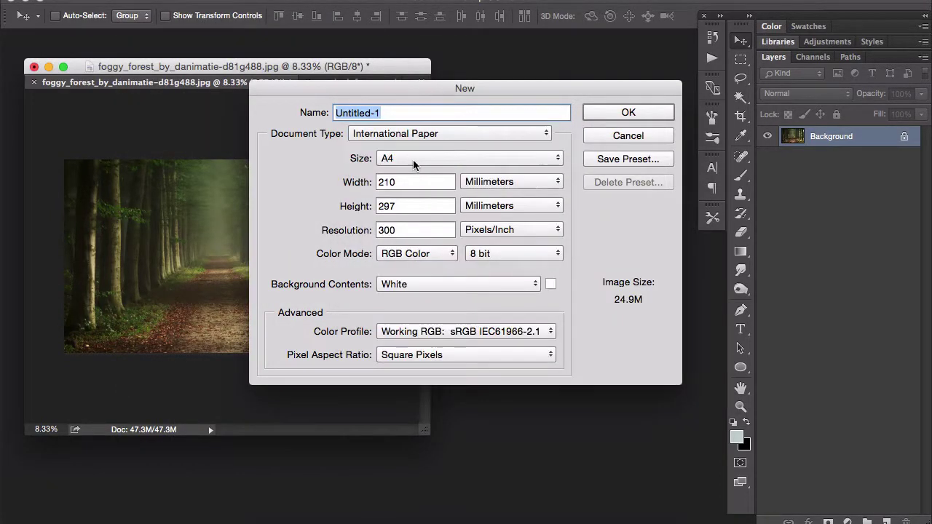
{"action": "left_click", "coordinate": [415, 230]}
{"action": "left_click", "coordinate": [466, 158]}
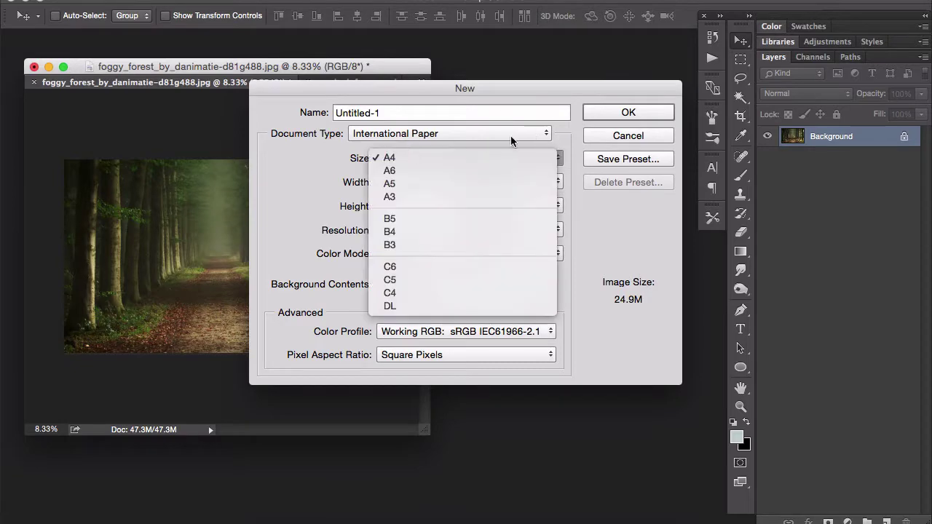
{"action": "left_click", "coordinate": [499, 158]}
{"action": "left_click", "coordinate": [627, 112]}
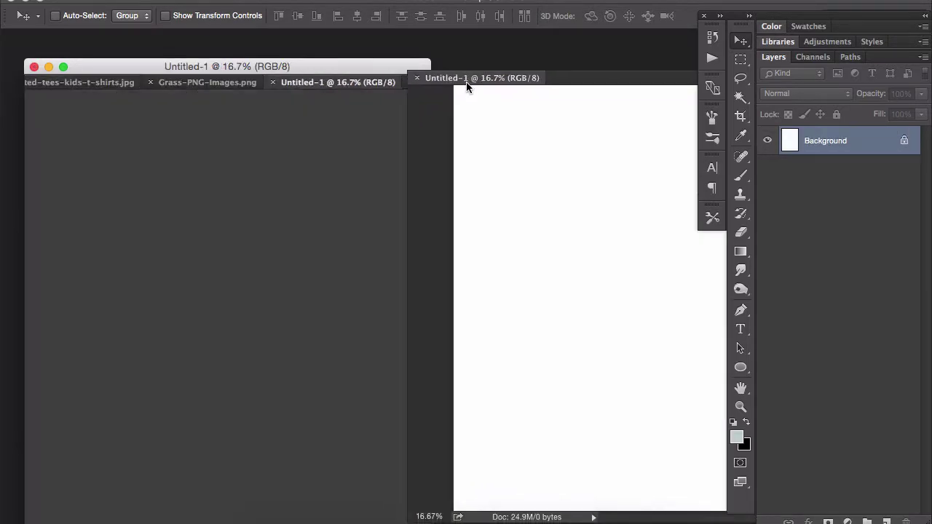
{"action": "left_click_drag", "start_coordinate": [325, 83], "coordinate": [437, 102]}
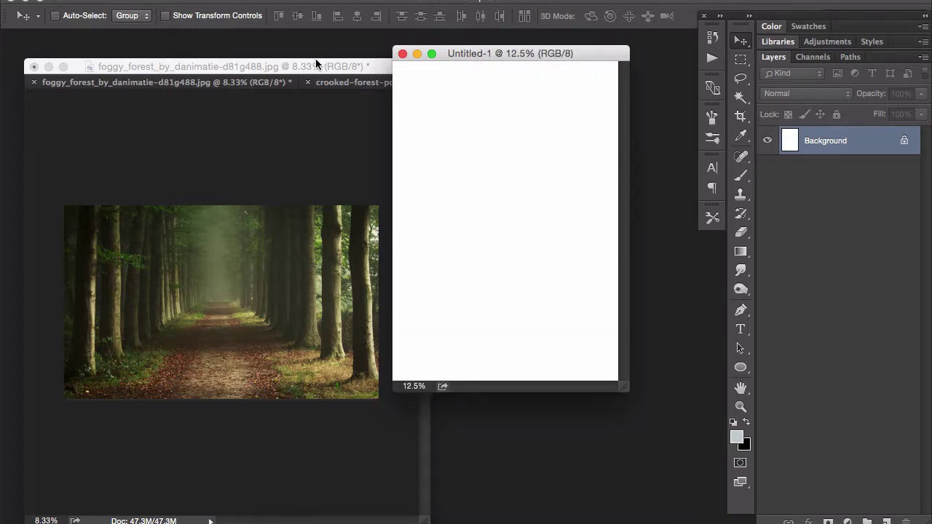
Copy the foggy forest photo into Untitled-1 and zoom out to see the whole page
{"action": "left_click", "coordinate": [316, 61]}
{"action": "key", "text": "ctrl+minus"}
{"action": "key", "text": "ctrl+minus"}
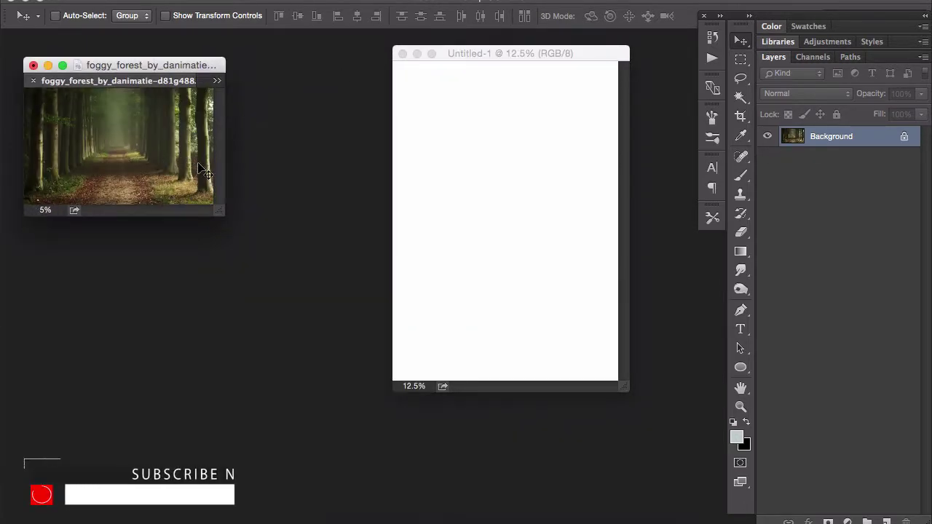
{"action": "left_click_drag", "start_coordinate": [204, 171], "coordinate": [486, 224]}
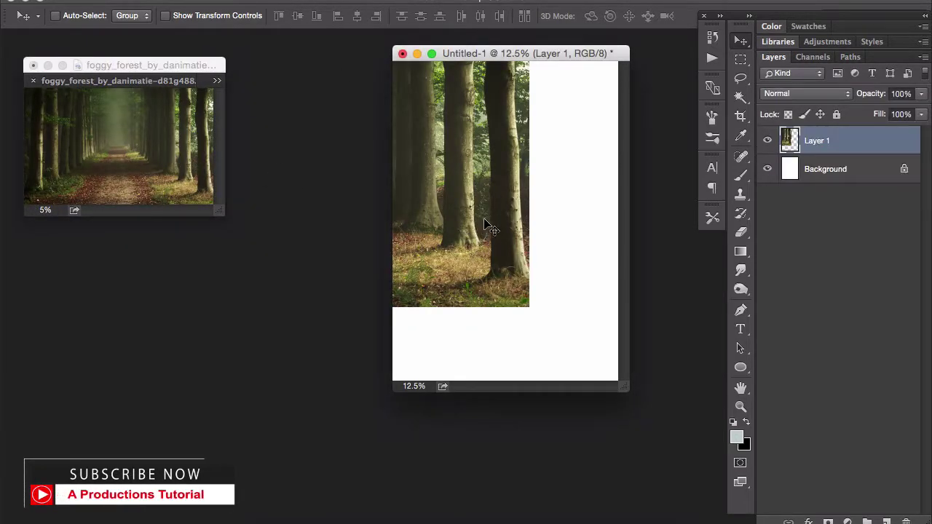
{"action": "key", "text": "f"}
{"action": "key", "text": "ctrl+minus"}
Scale the forest photo to the page width and position it at the top, leaving white below
{"action": "key", "text": "ctrl+t"}
{"action": "mouse_move", "coordinate": [474, 298]}
{"action": "left_mouse_down"}
{"action": "mouse_move", "coordinate": [546, 322]}
{"action": "mouse_move", "coordinate": [560, 314]}
{"action": "mouse_move", "coordinate": [559, 279]}
{"action": "left_mouse_up"}
{"action": "key", "text": "Return"}
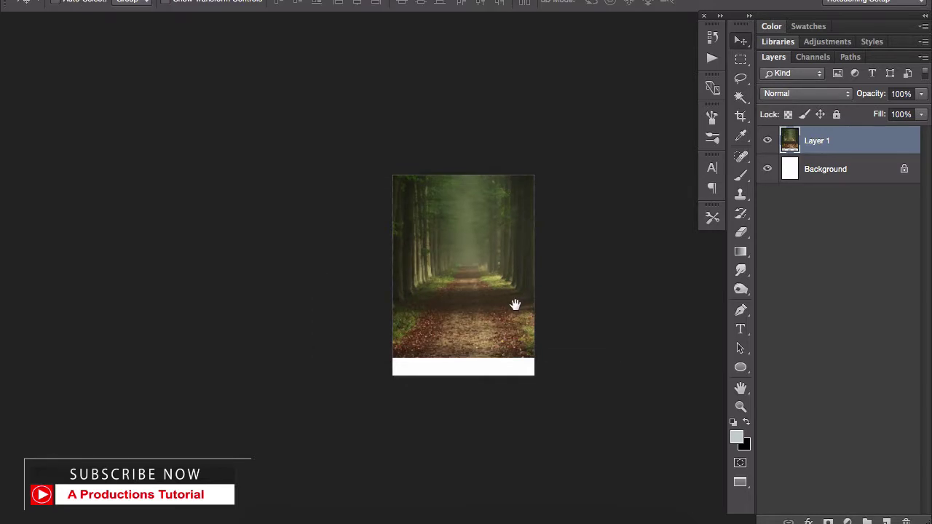
{"action": "key", "text": "ctrl+t"}
{"action": "key", "text": "ctrl+plus"}
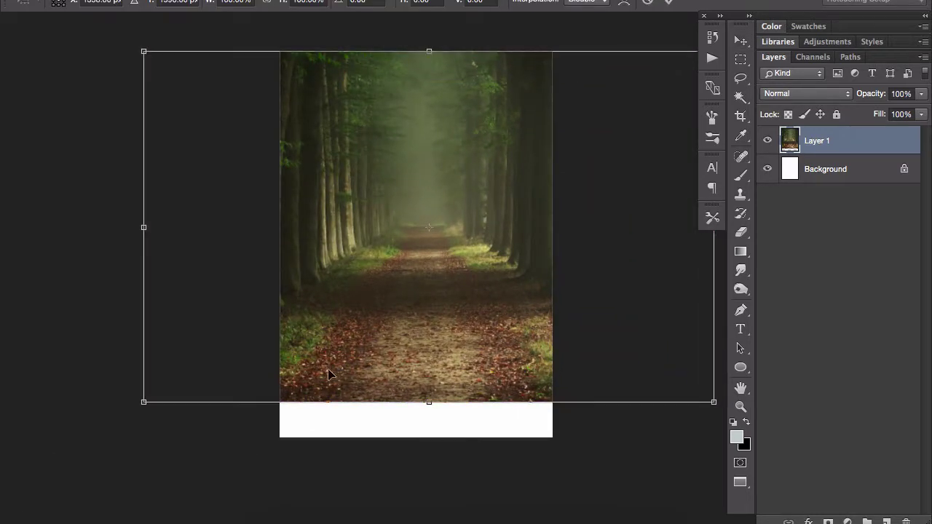
{"action": "left_click_drag", "start_coordinate": [145, 401], "coordinate": [211, 360]}
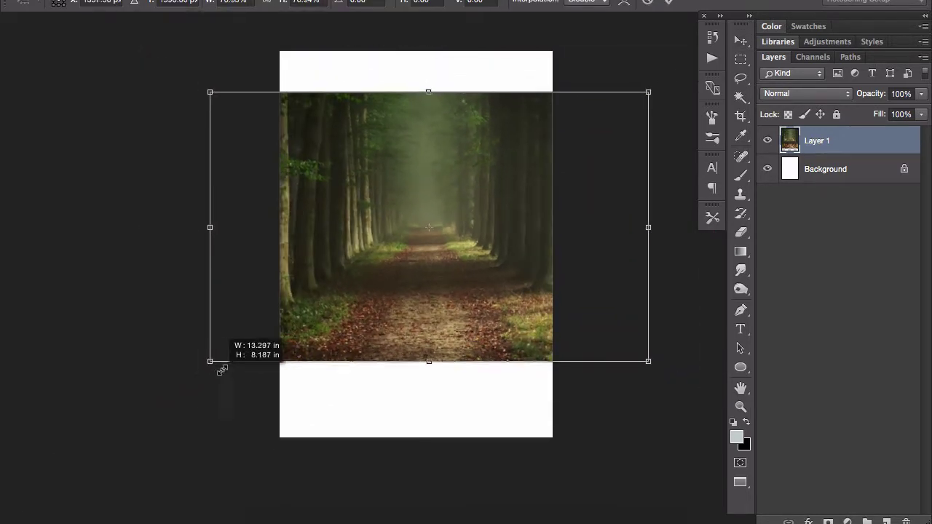
{"action": "left_click_drag", "start_coordinate": [482, 327], "coordinate": [491, 290]}
{"action": "key", "text": "Return"}
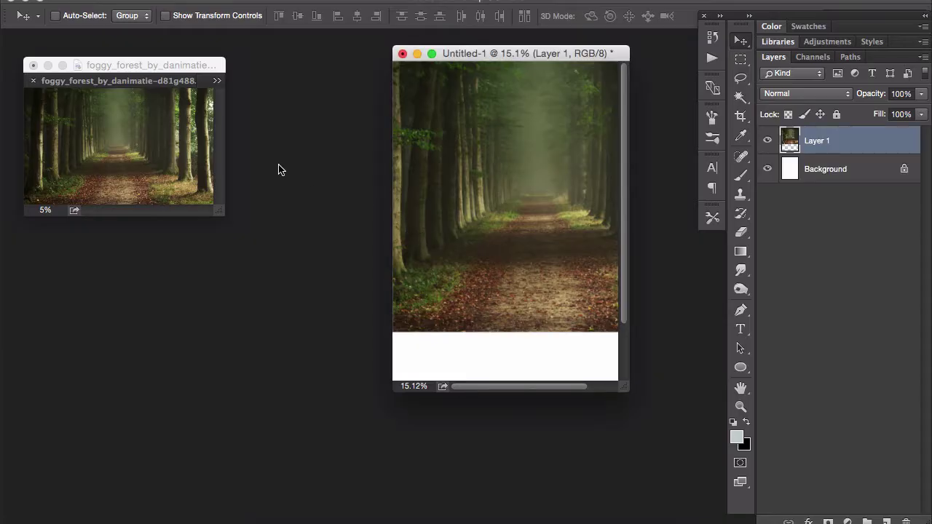
Switch to the girl photo and drag the cut-out girl onto the forest path in Untitled-1
{"action": "left_click", "coordinate": [155, 119]}
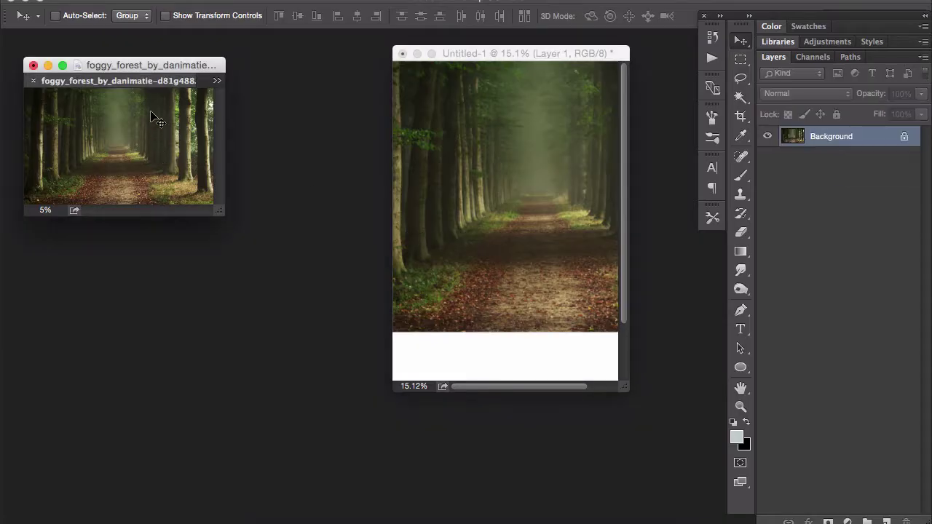
{"action": "left_click", "coordinate": [217, 85]}
{"action": "left_click", "coordinate": [241, 96]}
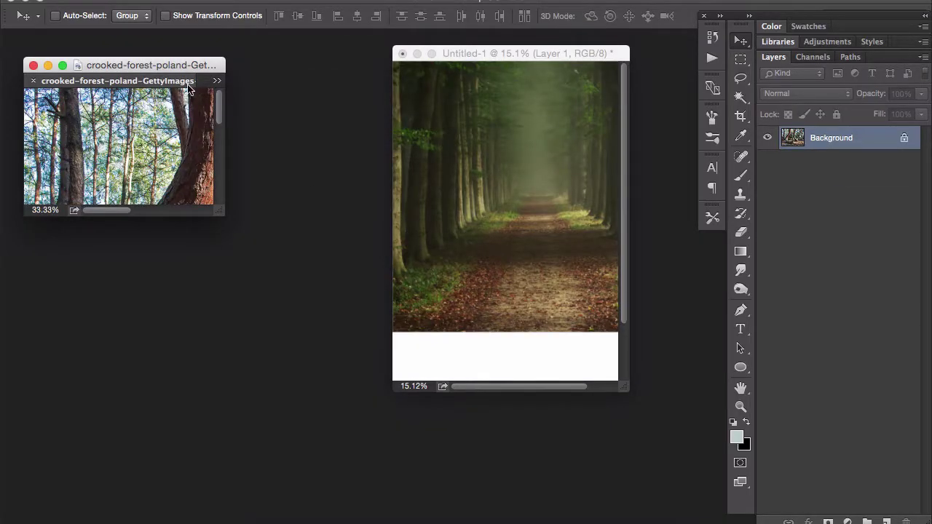
{"action": "left_click", "coordinate": [217, 81]}
{"action": "left_click", "coordinate": [247, 108]}
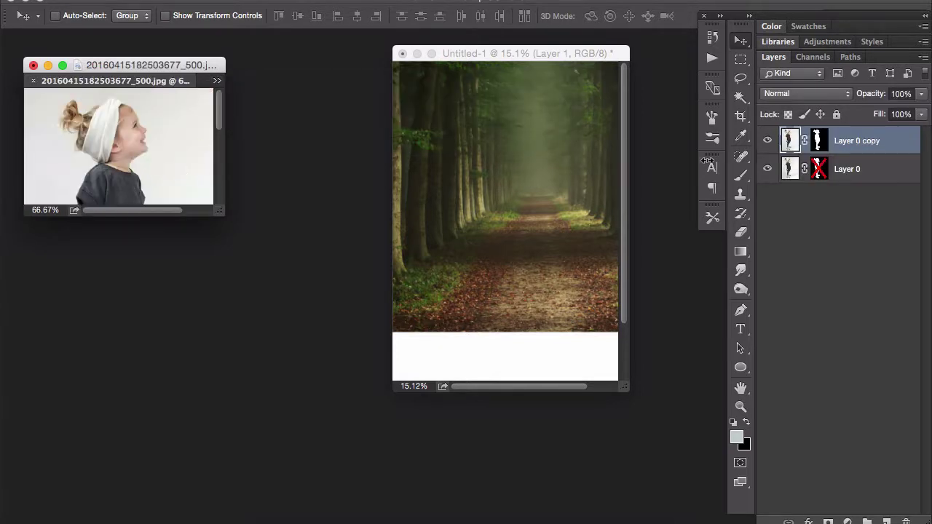
{"action": "mouse_move", "coordinate": [708, 160]}
{"action": "left_mouse_down"}
{"action": "mouse_move", "coordinate": [551, 225]}
{"action": "mouse_move", "coordinate": [527, 271]}
{"action": "left_mouse_up"}
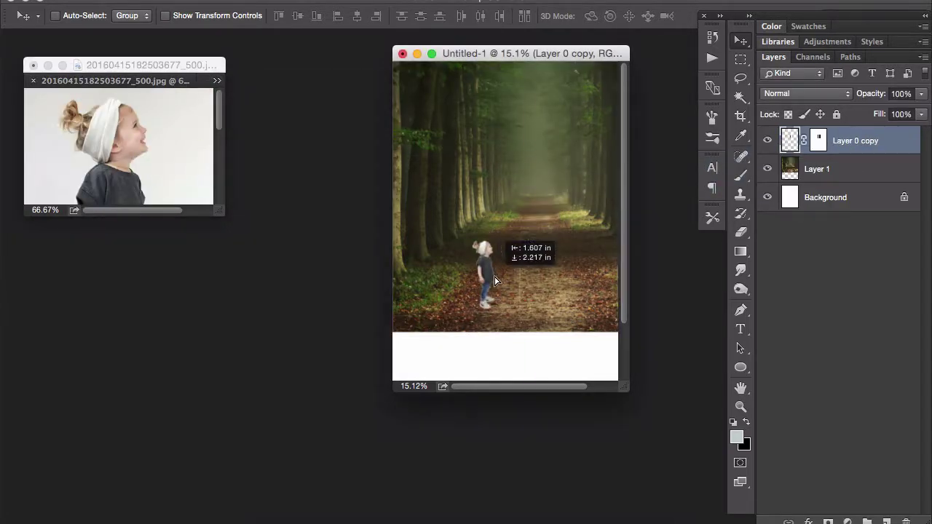
{"action": "left_click", "coordinate": [163, 141]}
Switch to the kids T-shirt photo and drag its Layer 0 child into the composite, right of the girl
{"action": "left_click", "coordinate": [216, 81]}
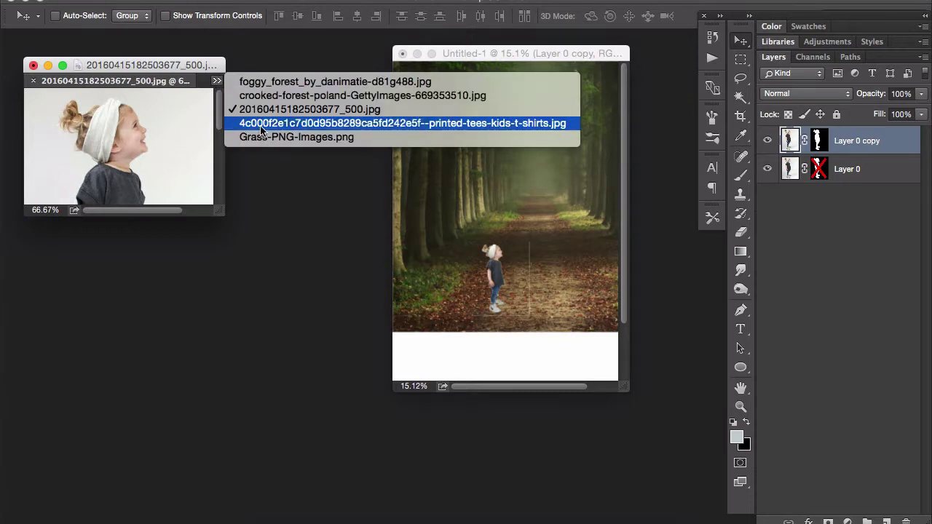
{"action": "left_click", "coordinate": [306, 121]}
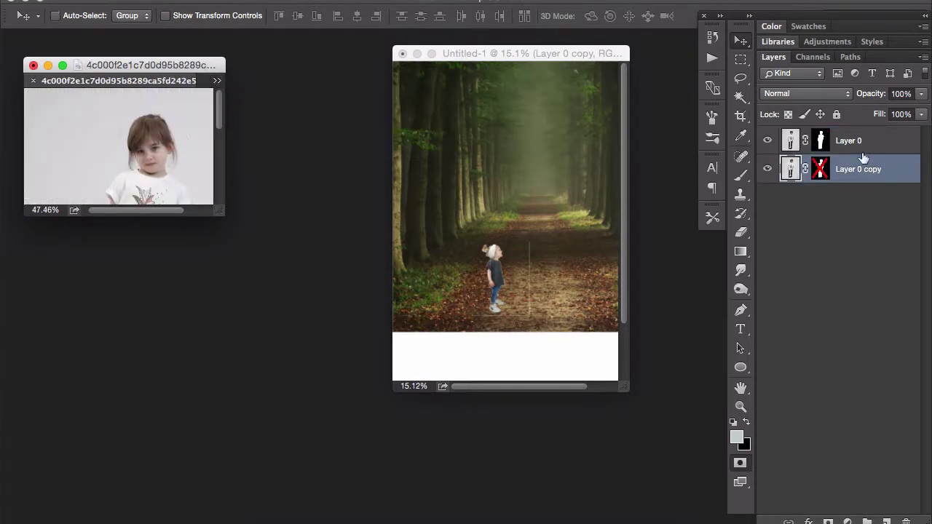
{"action": "left_click", "coordinate": [870, 143]}
{"action": "left_click_drag", "start_coordinate": [220, 213], "coordinate": [243, 420]}
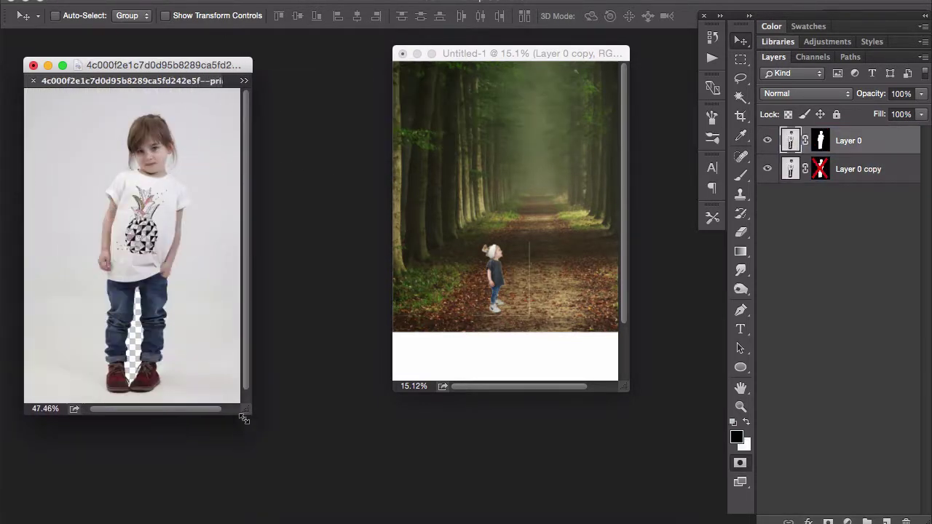
{"action": "left_click", "coordinate": [519, 212]}
{"action": "left_click", "coordinate": [587, 185]}
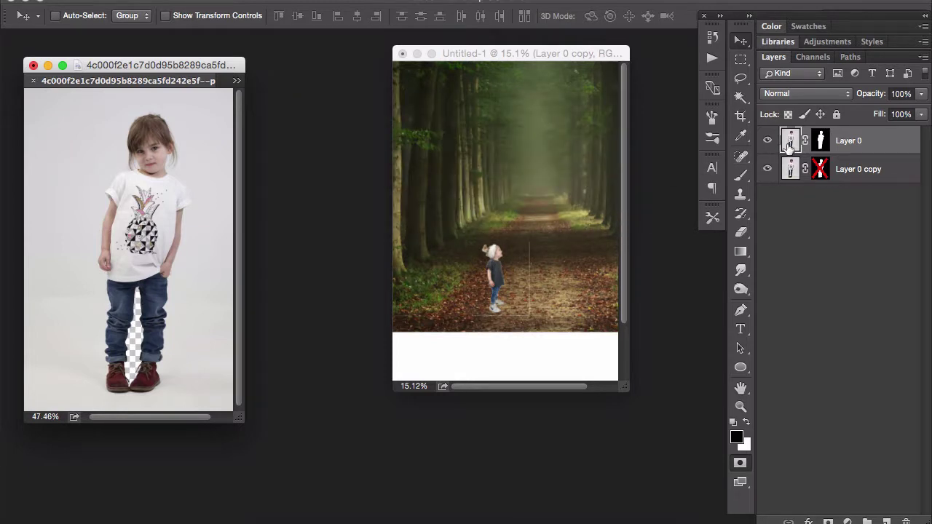
{"action": "left_click", "coordinate": [150, 252]}
{"action": "left_click", "coordinate": [575, 183]}
{"action": "mouse_move", "coordinate": [801, 142]}
{"action": "left_mouse_down"}
{"action": "mouse_move", "coordinate": [560, 191]}
{"action": "mouse_move", "coordinate": [571, 278]}
{"action": "left_mouse_up"}
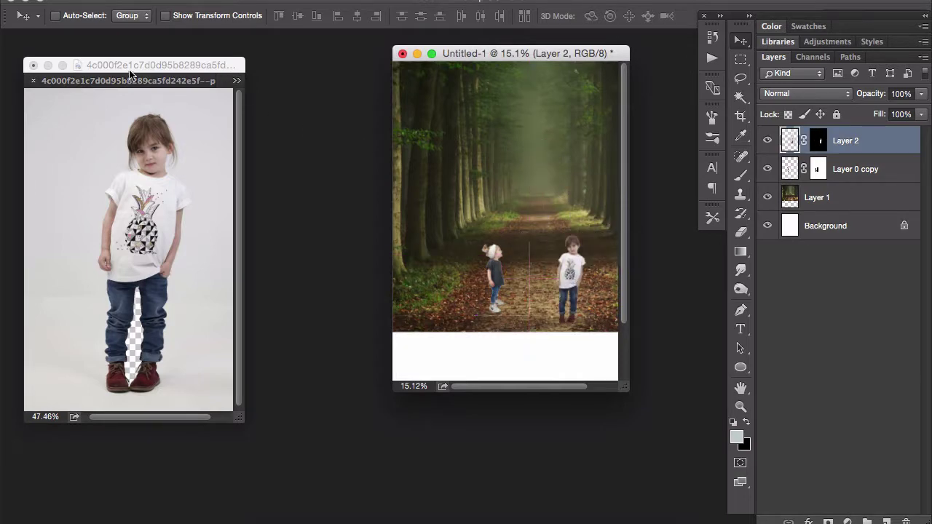
Move the pineapple T-shirt child beside the girl, then scale and move both up the path together
{"action": "key", "text": "f"}
{"action": "key", "text": "ctrl+0"}
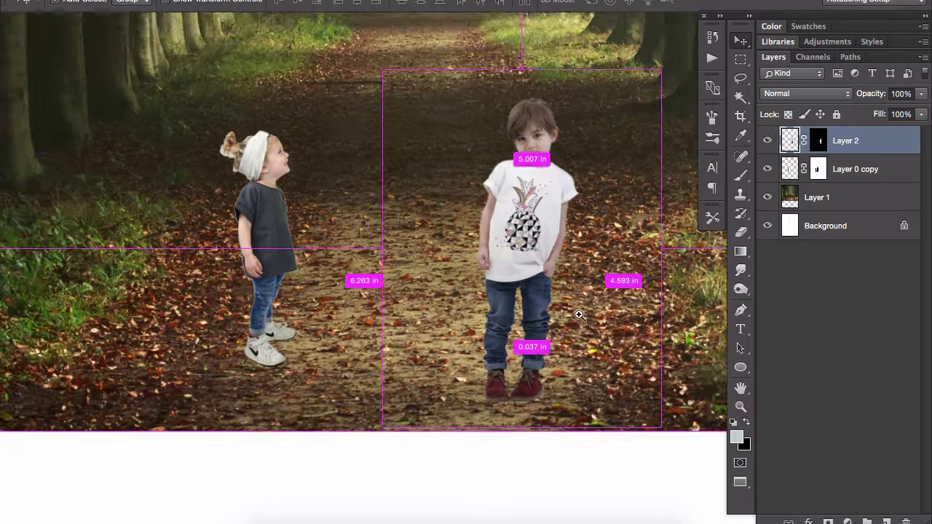
{"action": "mouse_move", "coordinate": [531, 313]}
{"action": "left_mouse_down"}
{"action": "mouse_move", "coordinate": [434, 313]}
{"action": "mouse_move", "coordinate": [359, 287]}
{"action": "left_mouse_up"}
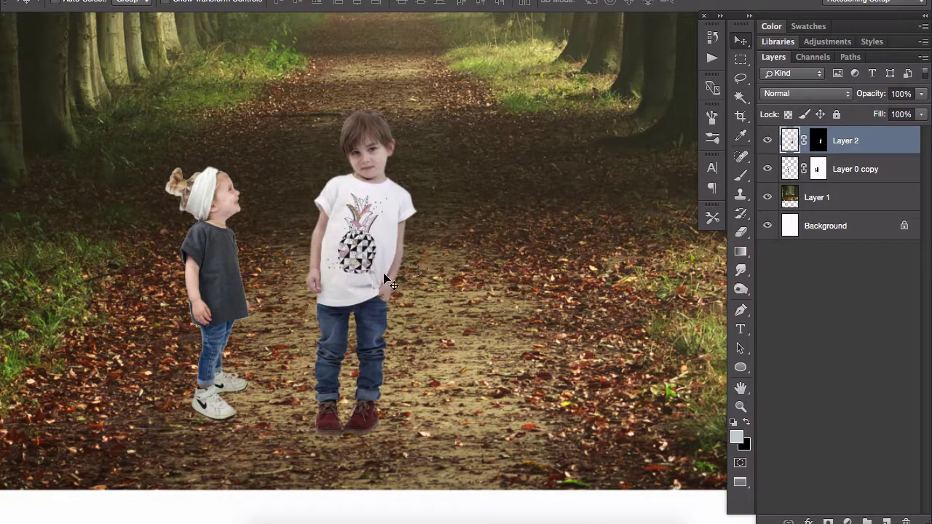
{"action": "left_click", "coordinate": [809, 169], "text": "shift"}
{"action": "key", "text": "ctrl+t"}
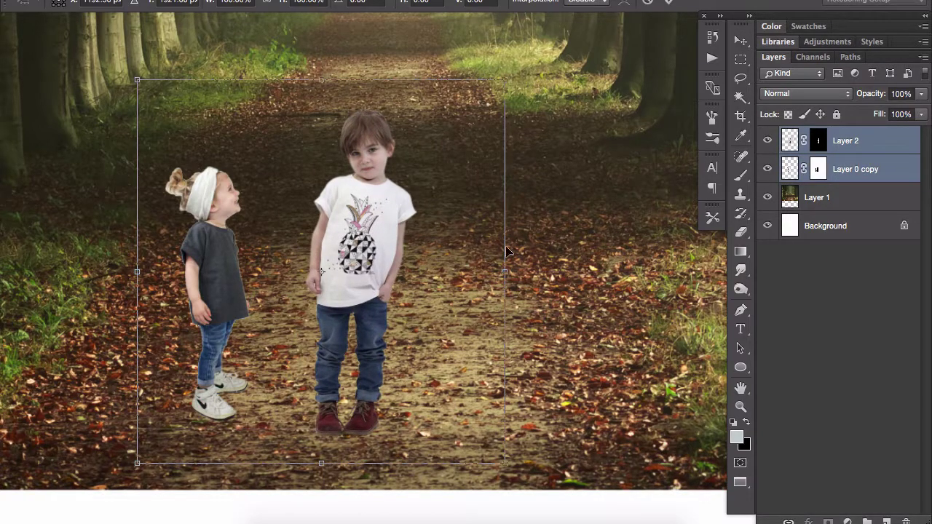
{"action": "key", "text": "ctrl+minus"}
{"action": "key", "text": "ctrl+minus"}
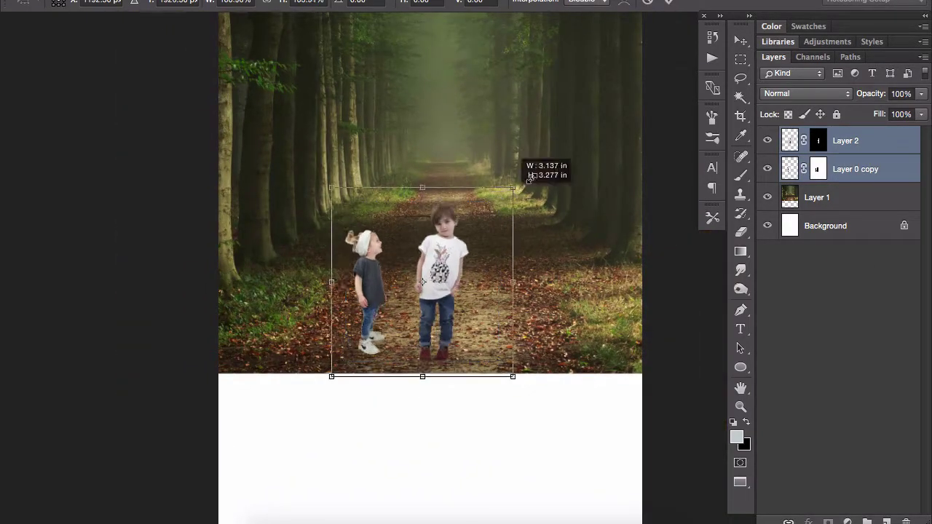
{"action": "left_click_drag", "start_coordinate": [503, 188], "coordinate": [547, 150]}
{"action": "left_click_drag", "start_coordinate": [489, 258], "coordinate": [529, 222]}
{"action": "key", "text": "Return"}
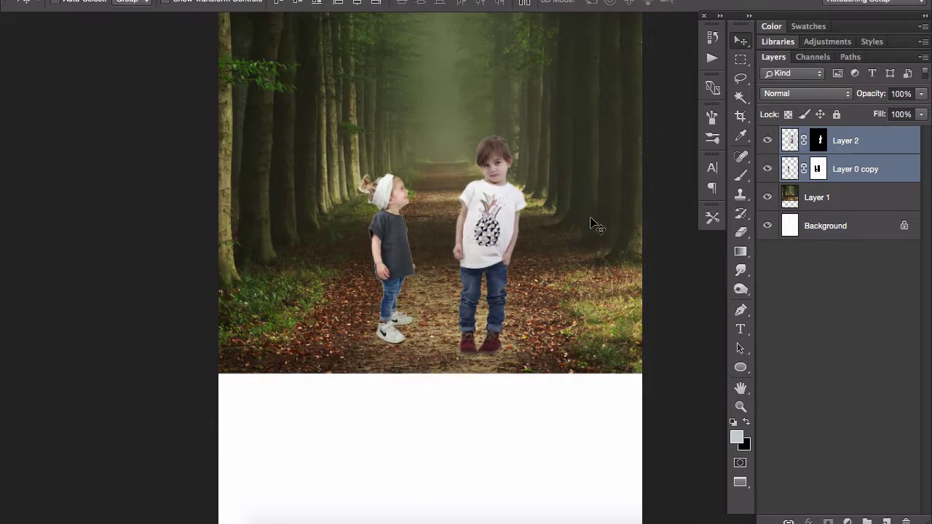
Nudge the little girl slightly down the path and zoom in on the children
{"action": "left_click", "coordinate": [808, 242]}
{"action": "left_click", "coordinate": [789, 141]}
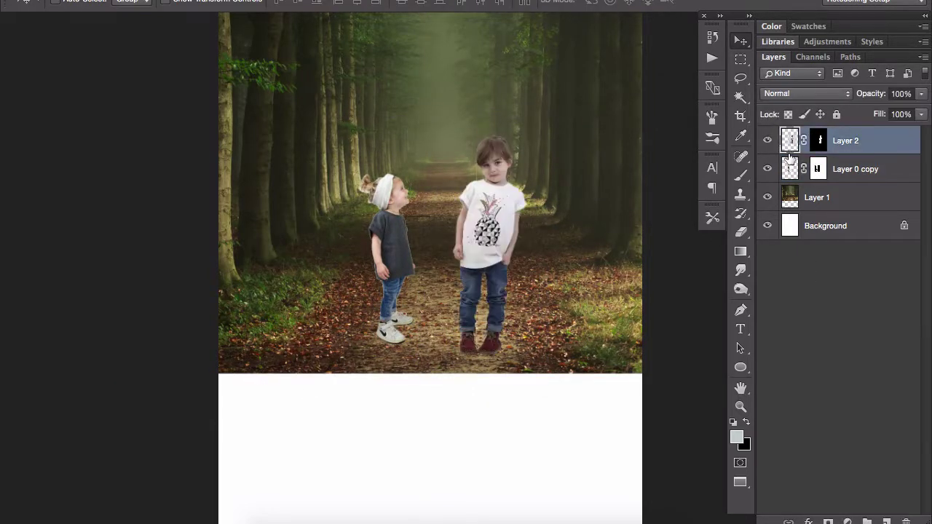
{"action": "left_click", "coordinate": [774, 169]}
{"action": "left_click_drag", "start_coordinate": [410, 279], "coordinate": [412, 292]}
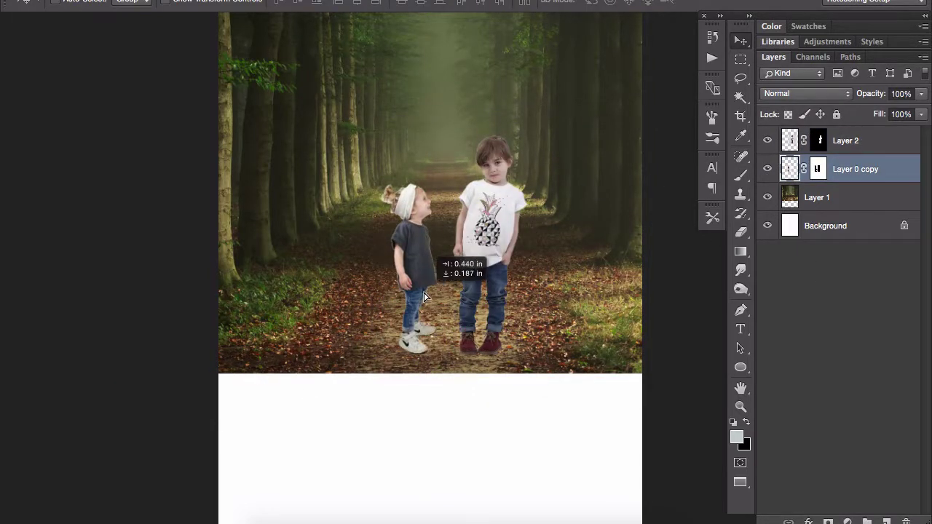
{"action": "key", "text": "ctrl+plus"}
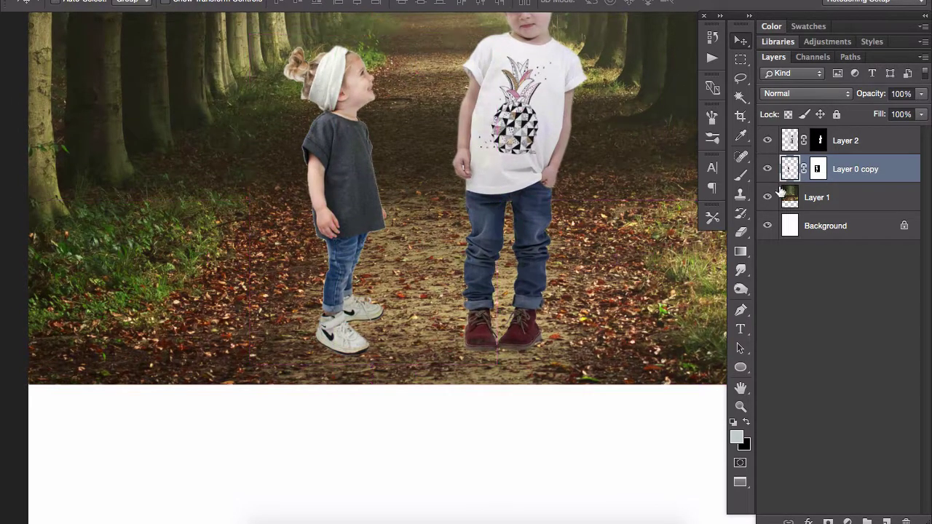
Hide the pineapple T-shirt child and set up a larger black brush with default colours
{"action": "left_click", "coordinate": [766, 140]}
{"action": "key", "text": "d"}
{"action": "key", "text": "b"}
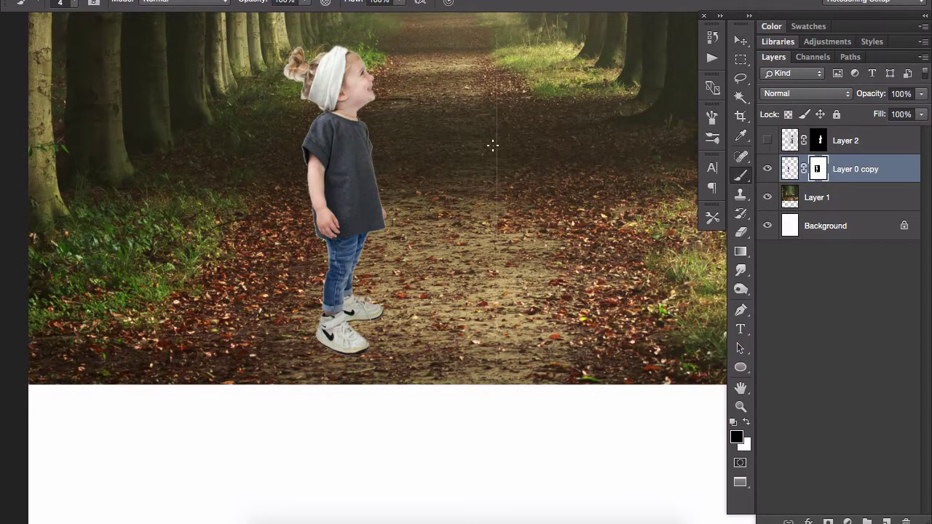
{"action": "right_click", "coordinate": [495, 144]}
{"action": "left_click_drag", "start_coordinate": [557, 190], "coordinate": [565, 191]}
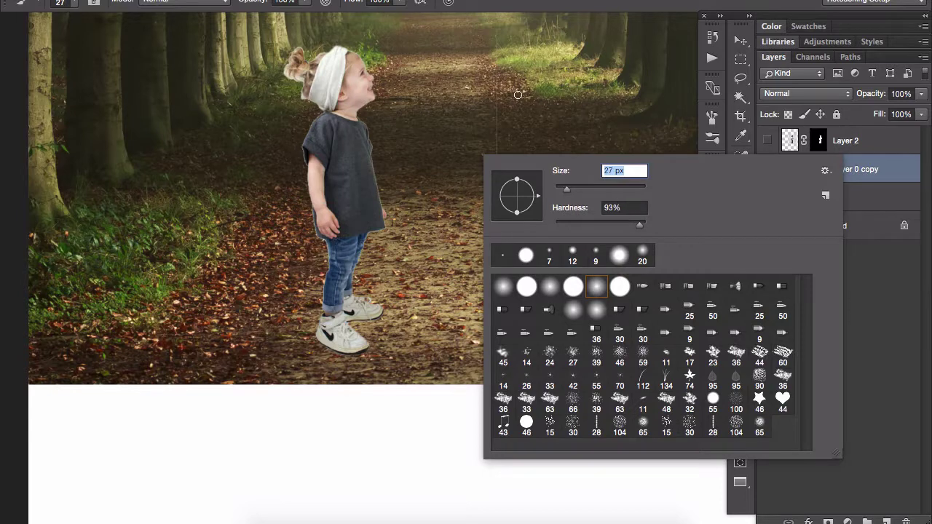
{"action": "key", "text": "Return"}
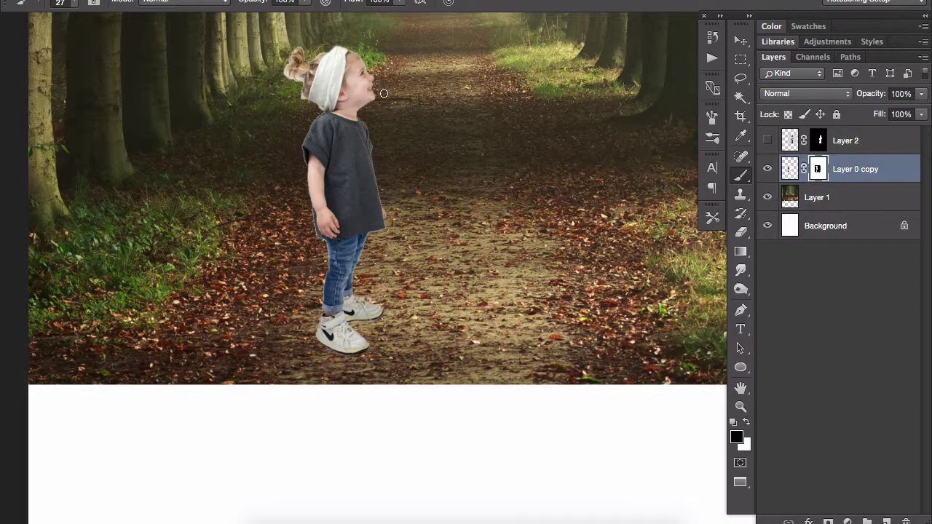
Mask out the light fringe along the girl's hair edge, neck and the bun's left side
{"action": "scroll", "coordinate": [339, 108], "scroll_direction": "up", "scroll_amount": 3}
{"action": "scroll", "coordinate": [338, 108], "scroll_direction": "up", "scroll_amount": 3}
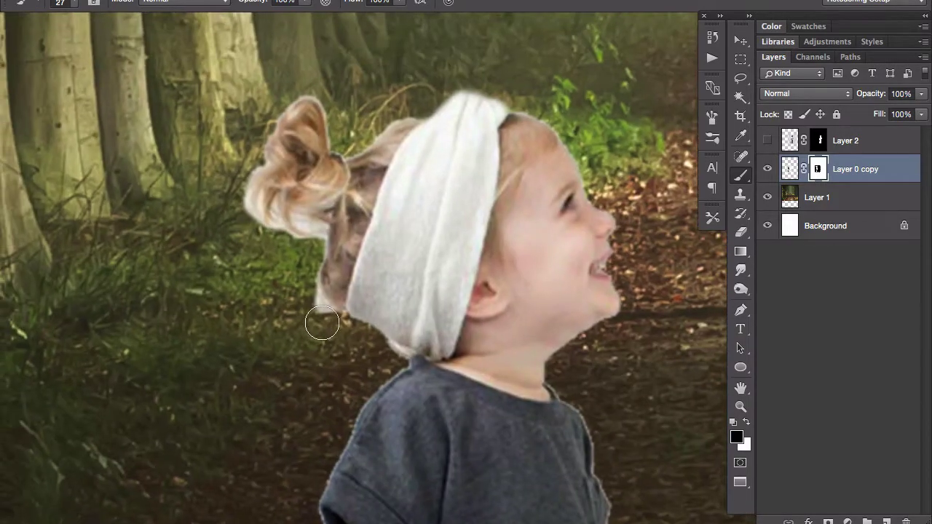
{"action": "key", "text": "bracketleft"}
{"action": "key", "text": "bracketleft"}
{"action": "key", "text": "bracketleft"}
{"action": "left_click_drag", "start_coordinate": [305, 311], "coordinate": [326, 300]}
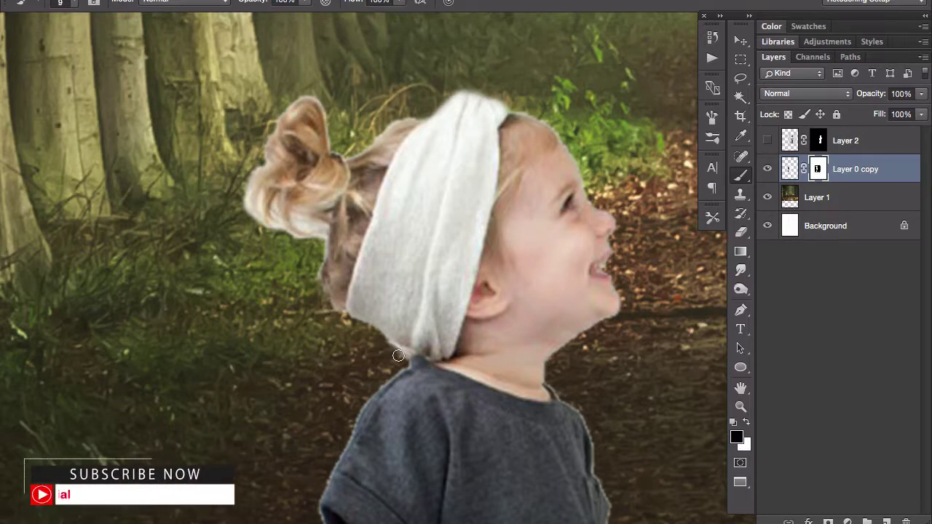
{"action": "left_click_drag", "start_coordinate": [381, 343], "coordinate": [404, 355]}
{"action": "mouse_move", "coordinate": [253, 189]}
{"action": "left_mouse_down"}
{"action": "mouse_move", "coordinate": [275, 231]}
{"action": "mouse_move", "coordinate": [301, 246]}
{"action": "mouse_move", "coordinate": [297, 212]}
{"action": "mouse_move", "coordinate": [317, 228]}
{"action": "left_mouse_up"}
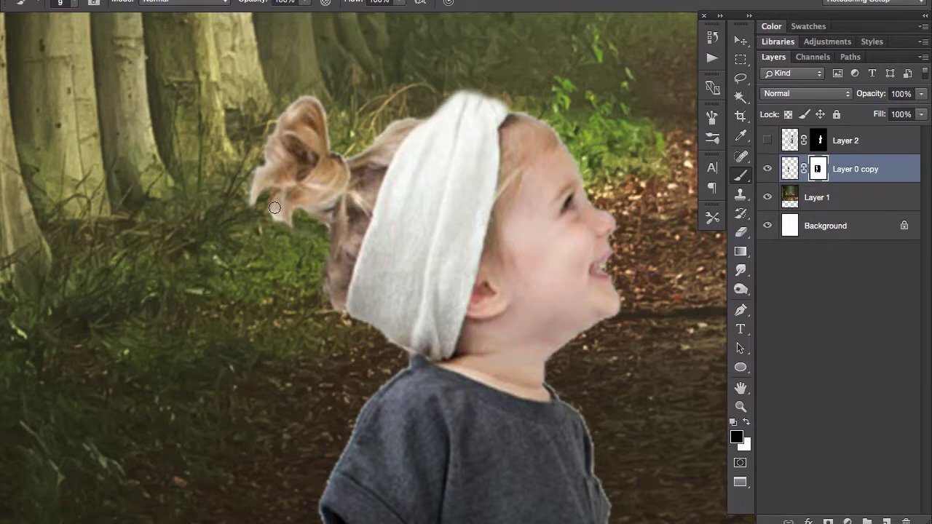
Paint out stray light strands around the bun and the fringe along her forehead and face
{"action": "left_click_drag", "start_coordinate": [275, 208], "coordinate": [278, 214]}
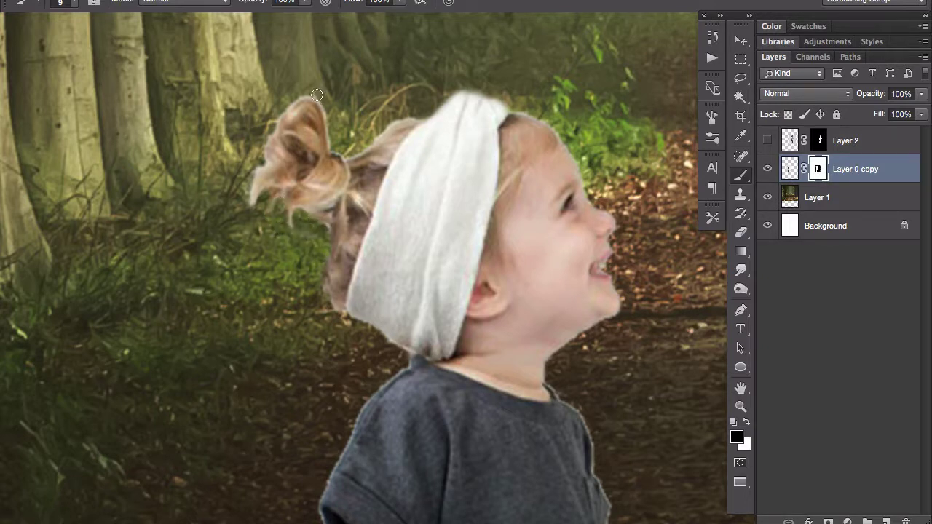
{"action": "left_click_drag", "start_coordinate": [327, 111], "coordinate": [334, 148]}
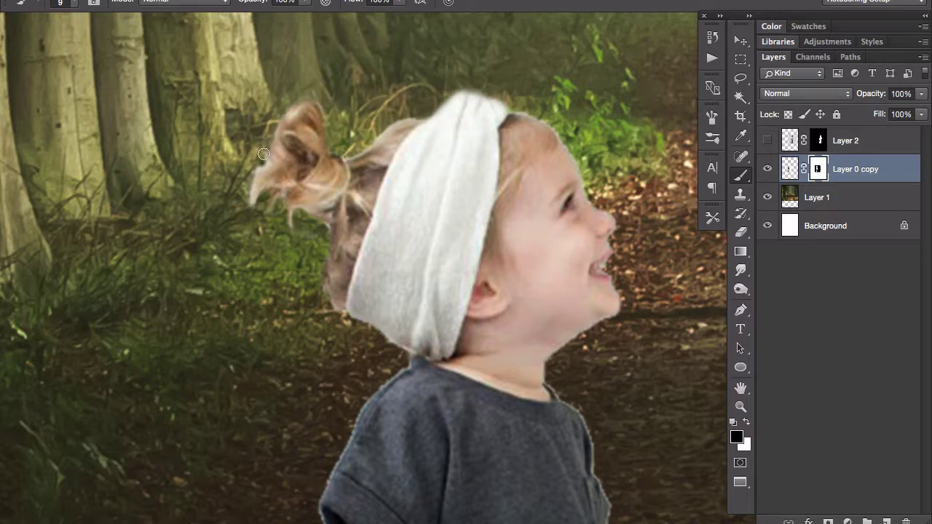
{"action": "left_click_drag", "start_coordinate": [263, 155], "coordinate": [258, 206]}
{"action": "scroll", "coordinate": [541, 126], "scroll_direction": "up", "scroll_amount": 3}
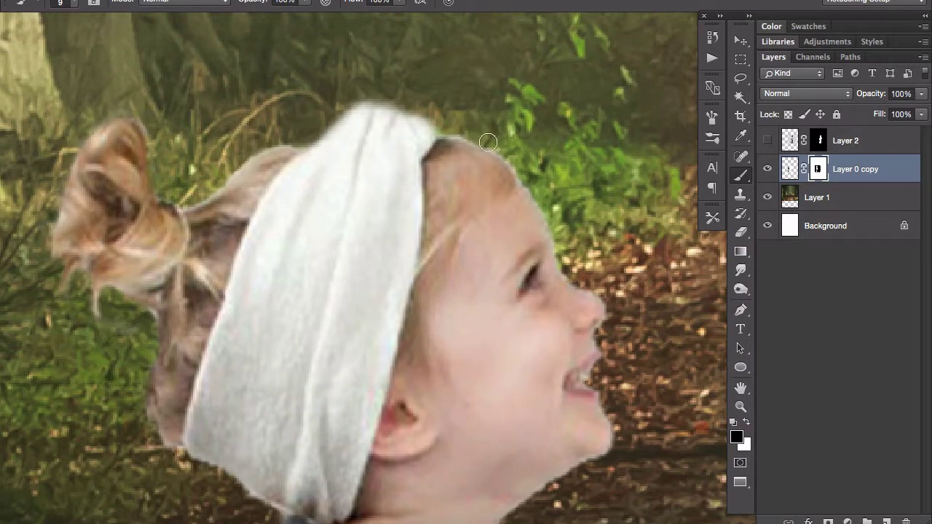
{"action": "left_click_drag", "start_coordinate": [519, 173], "coordinate": [563, 251]}
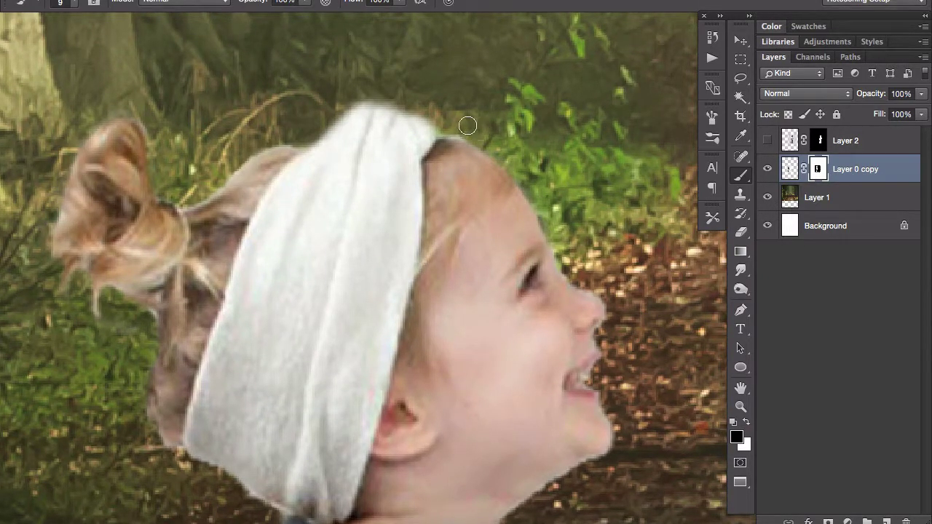
{"action": "scroll", "coordinate": [395, 255], "scroll_direction": "down", "scroll_amount": 3}
{"action": "scroll", "coordinate": [371, 272], "scroll_direction": "down", "scroll_amount": 3}
Show the boy again, reposition each child, and move both up the path together
{"action": "scroll", "coordinate": [396, 313], "scroll_direction": "down", "scroll_amount": 3}
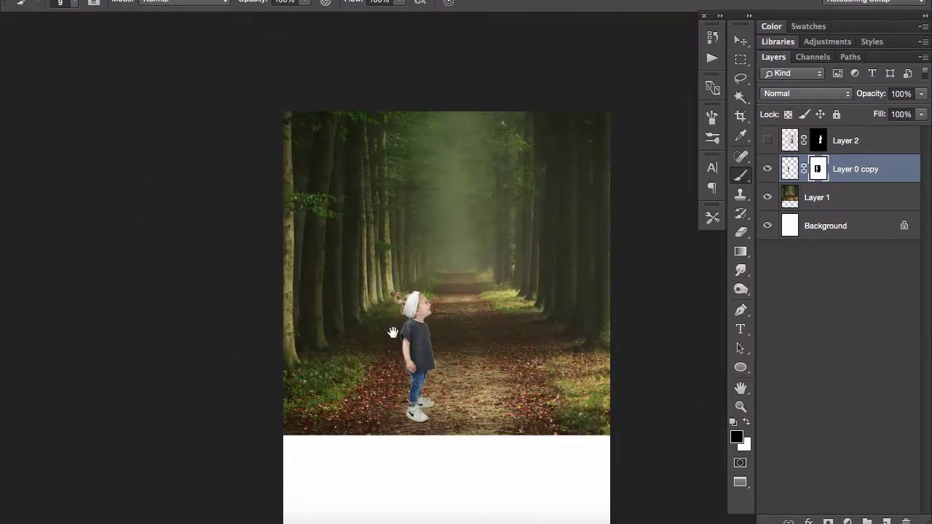
{"action": "left_click", "coordinate": [767, 140]}
{"action": "key", "text": "v"}
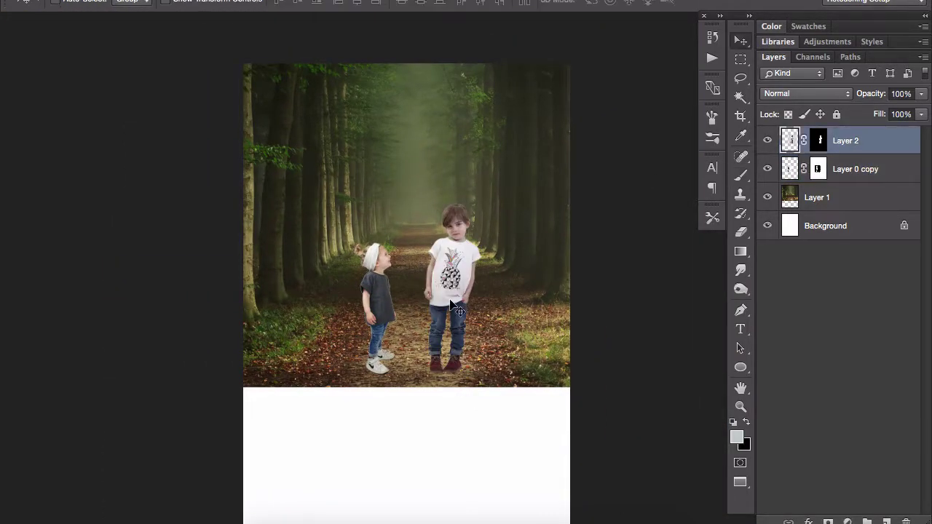
{"action": "mouse_move", "coordinate": [452, 307]}
{"action": "left_mouse_down"}
{"action": "mouse_move", "coordinate": [435, 311]}
{"action": "mouse_move", "coordinate": [447, 308]}
{"action": "left_mouse_up"}
{"action": "left_click", "coordinate": [792, 174]}
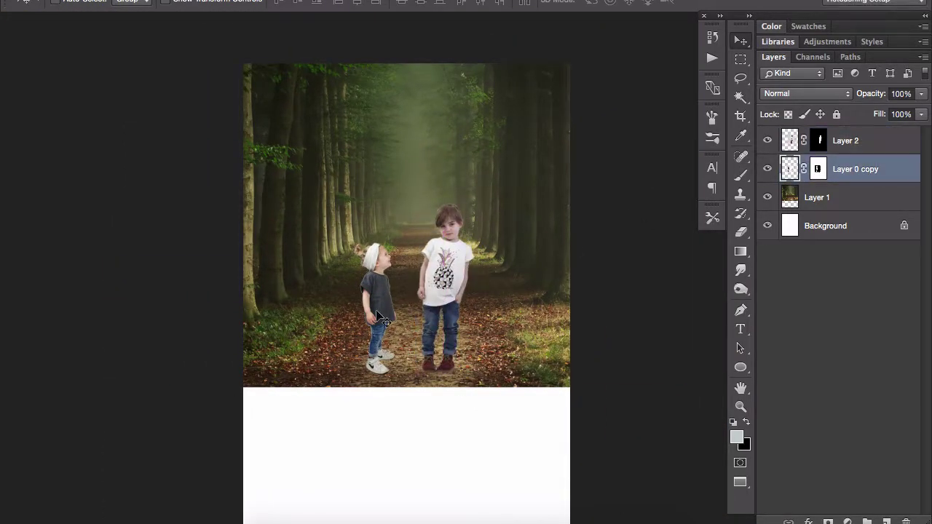
{"action": "left_click_drag", "start_coordinate": [373, 319], "coordinate": [385, 312]}
{"action": "left_click", "coordinate": [849, 148], "text": "shift"}
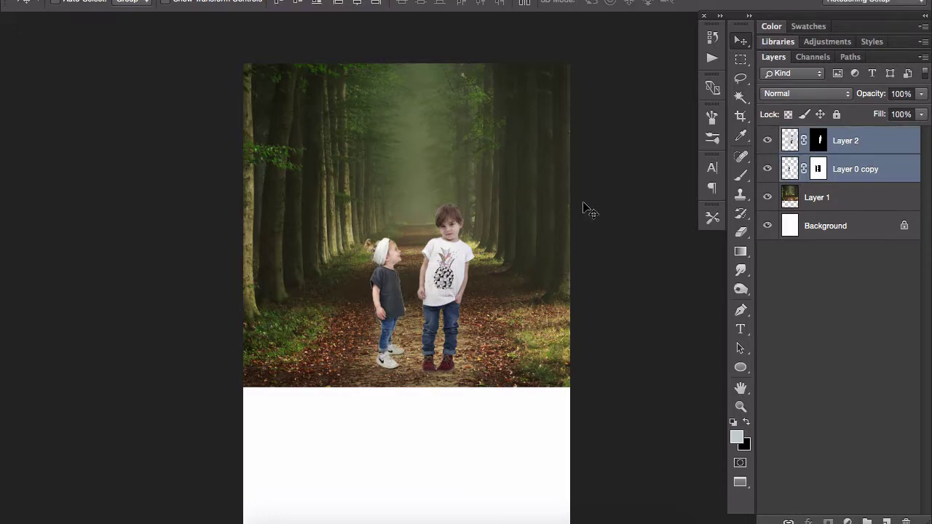
{"action": "left_click_drag", "start_coordinate": [449, 309], "coordinate": [445, 259]}
Shrink both children to about 75% and lower them, then select the girl's mask with the brush
{"action": "key", "text": "ctrl+t"}
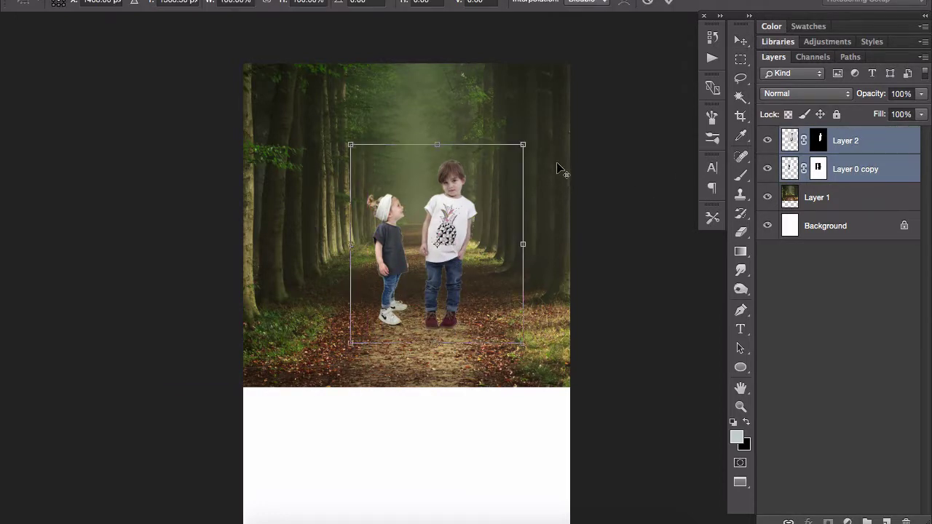
{"action": "mouse_move", "coordinate": [522, 145]}
{"action": "left_mouse_down"}
{"action": "mouse_move", "coordinate": [478, 208]}
{"action": "mouse_move", "coordinate": [469, 240]}
{"action": "left_mouse_up"}
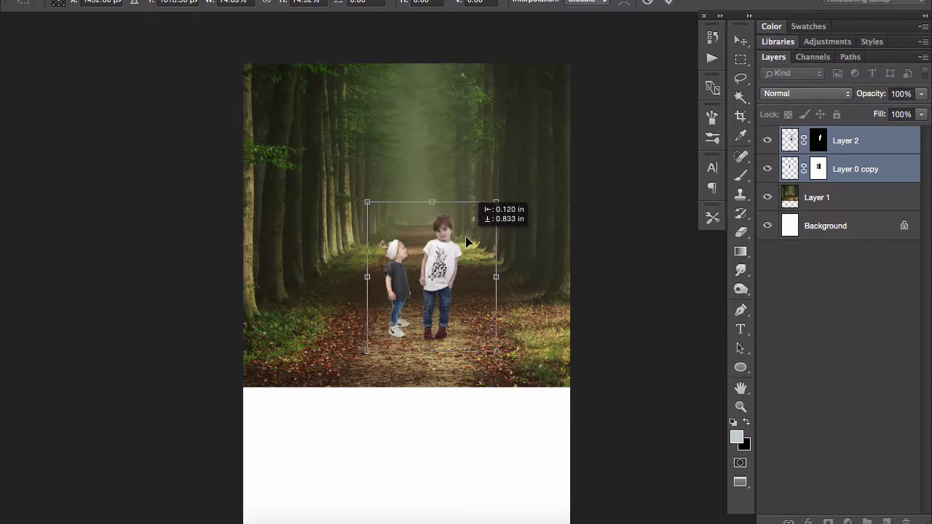
{"action": "key", "text": "Return"}
{"action": "left_click", "coordinate": [825, 213]}
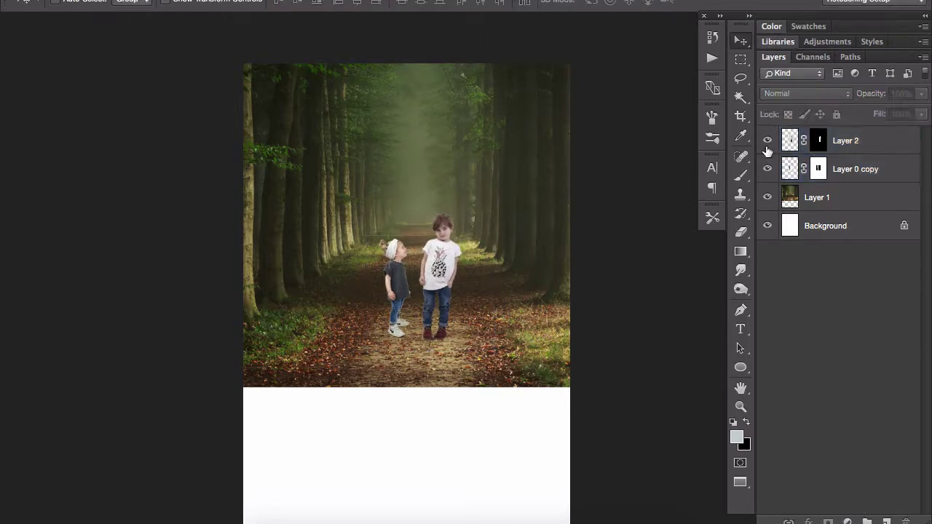
{"action": "left_click", "coordinate": [776, 166]}
{"action": "key", "text": "b"}
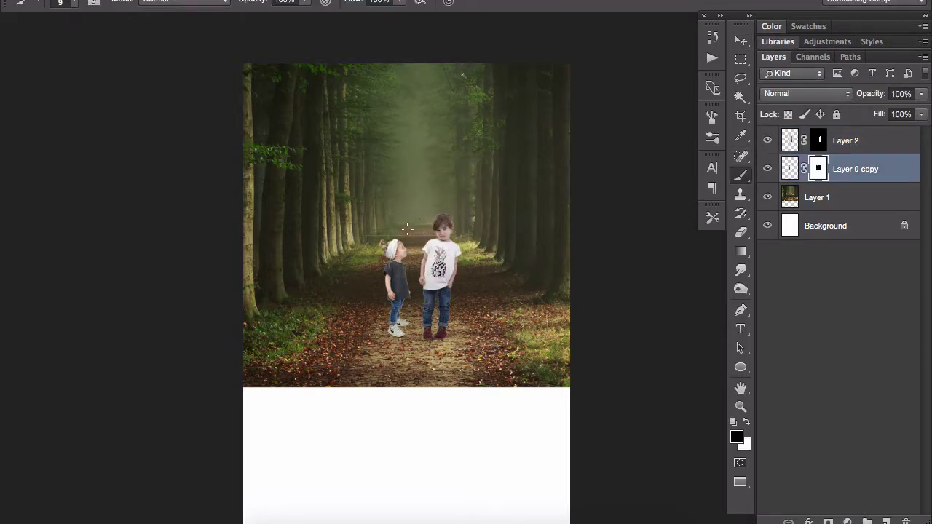
{"action": "left_click", "coordinate": [407, 246]}
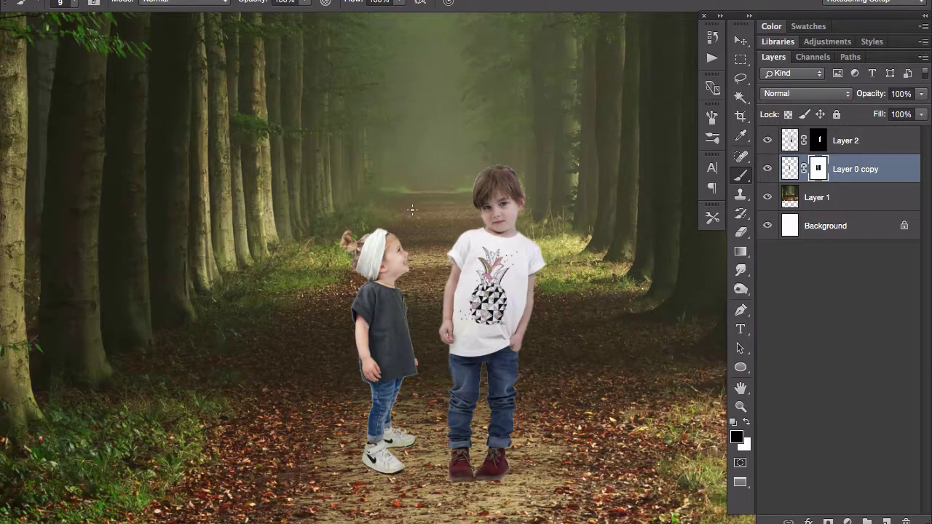
{"action": "left_click", "coordinate": [420, 257], "text": "alt"}
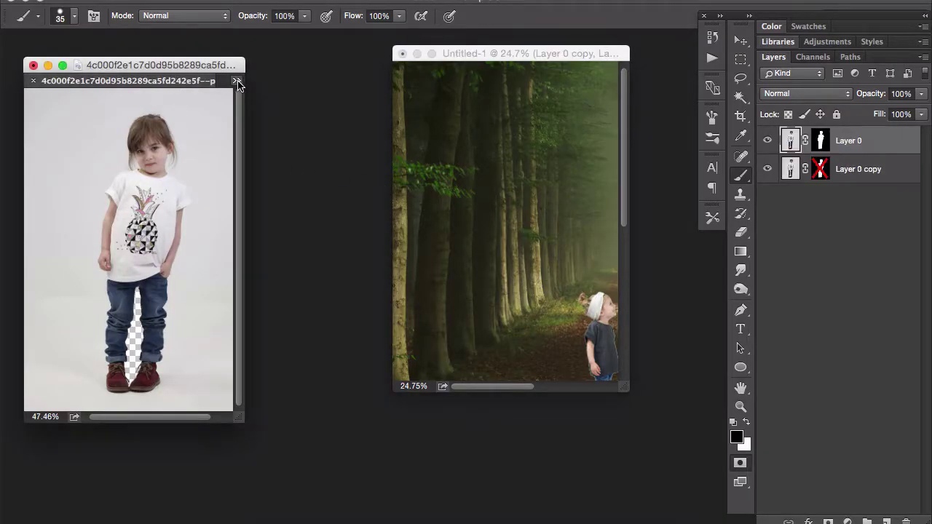
Drag the crooked-forest photo into Untitled-1 as Layer 3 and move it right and down
{"action": "left_click", "coordinate": [237, 84]}
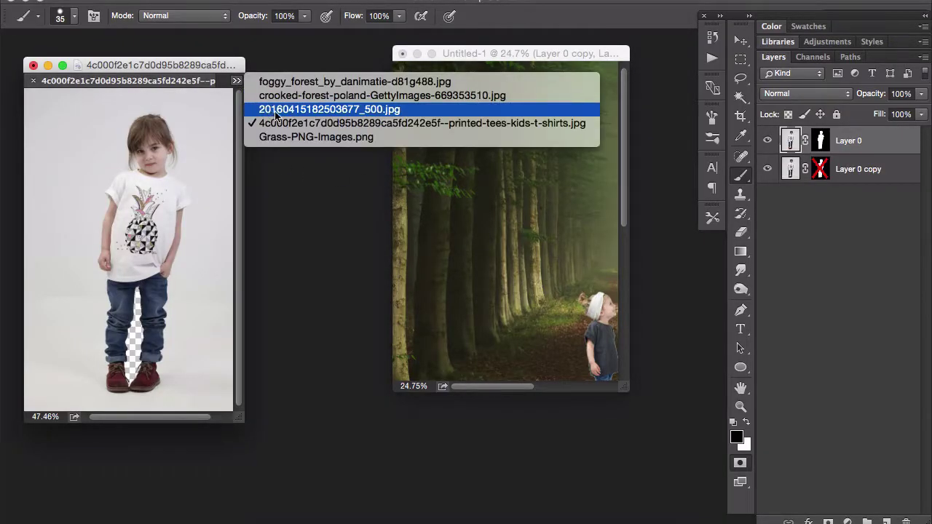
{"action": "left_click", "coordinate": [284, 94]}
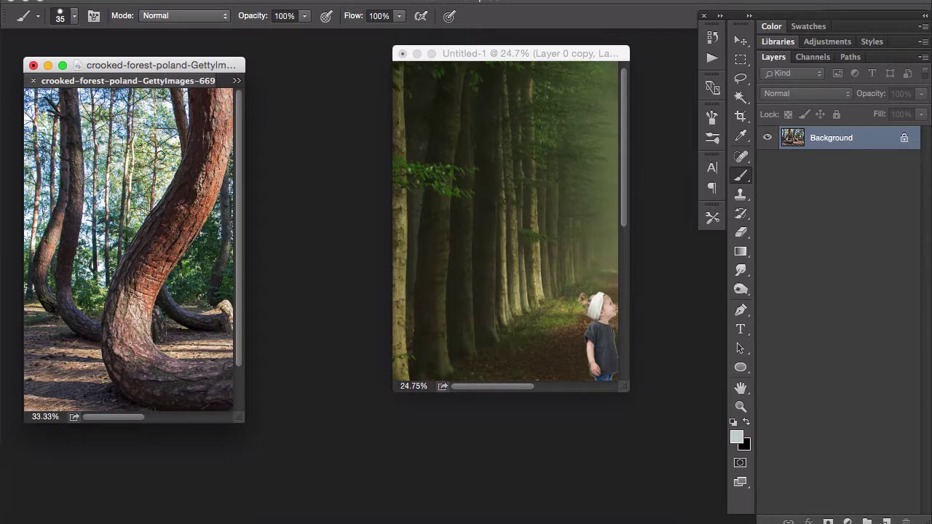
{"action": "key", "text": "v"}
{"action": "left_click_drag", "start_coordinate": [160, 155], "coordinate": [413, 204]}
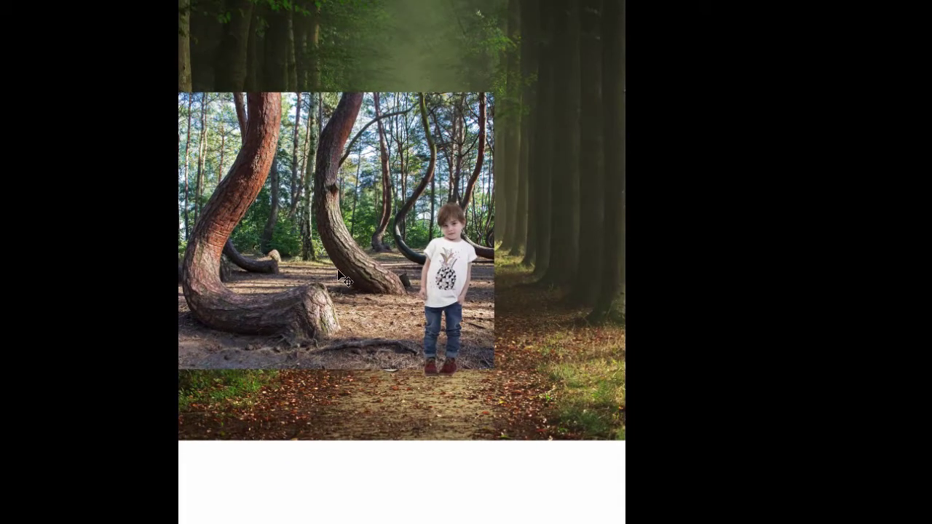
{"action": "mouse_move", "coordinate": [391, 282]}
{"action": "left_mouse_down"}
{"action": "mouse_move", "coordinate": [416, 359]}
{"action": "mouse_move", "coordinate": [397, 367]}
{"action": "left_mouse_up"}
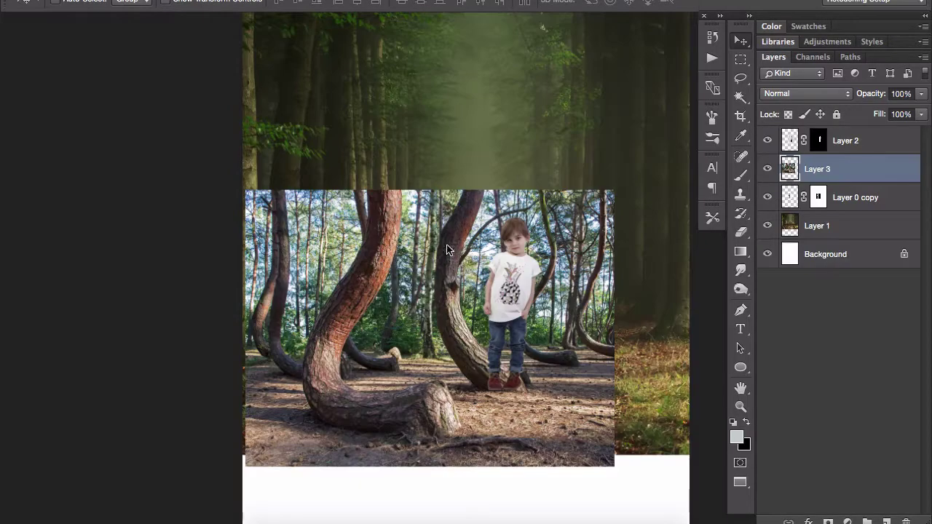
{"action": "scroll", "coordinate": [437, 247], "scroll_direction": "up", "scroll_amount": 3}
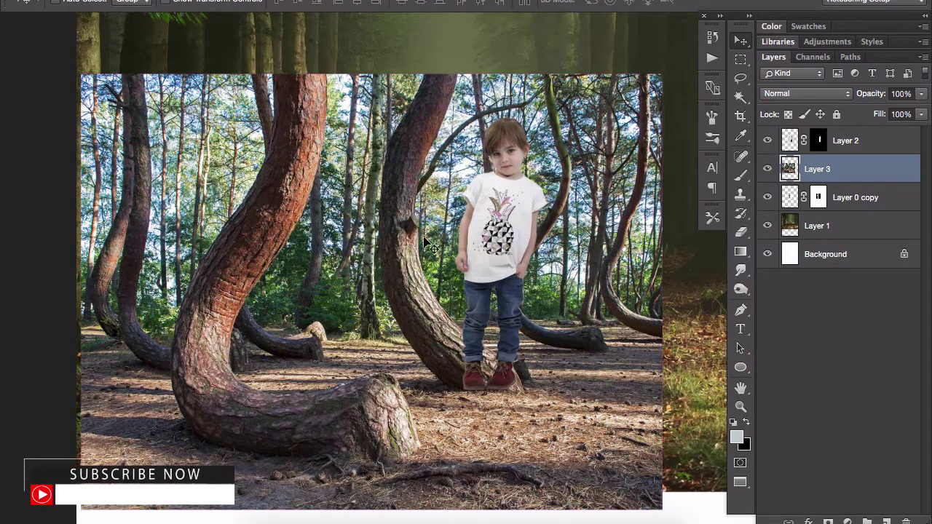
Bring Layer 3 forward and trace a Pen path from the curved trunk's top down to its base
{"action": "key", "text": "p"}
{"action": "key", "text": "ctrl+bracketright"}
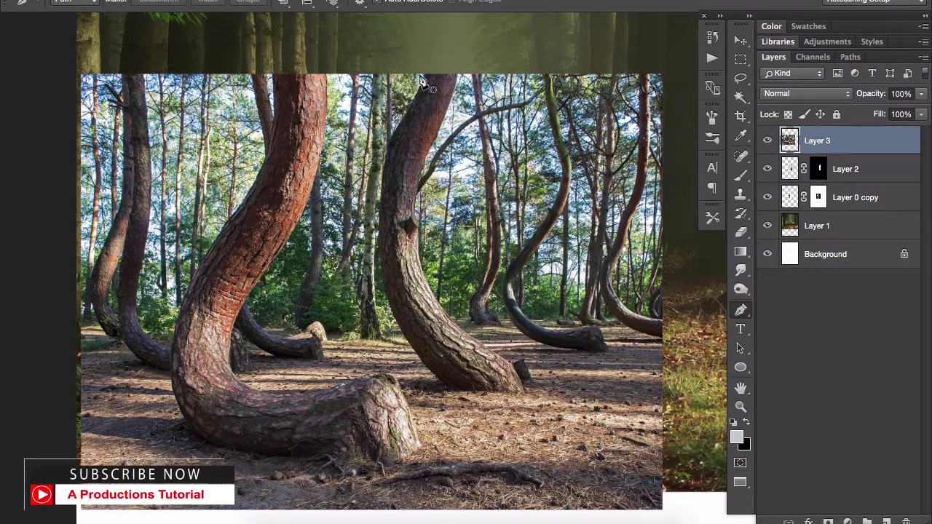
{"action": "left_click", "coordinate": [426, 73]}
{"action": "scroll", "coordinate": [419, 113], "scroll_direction": "up", "scroll_amount": 2}
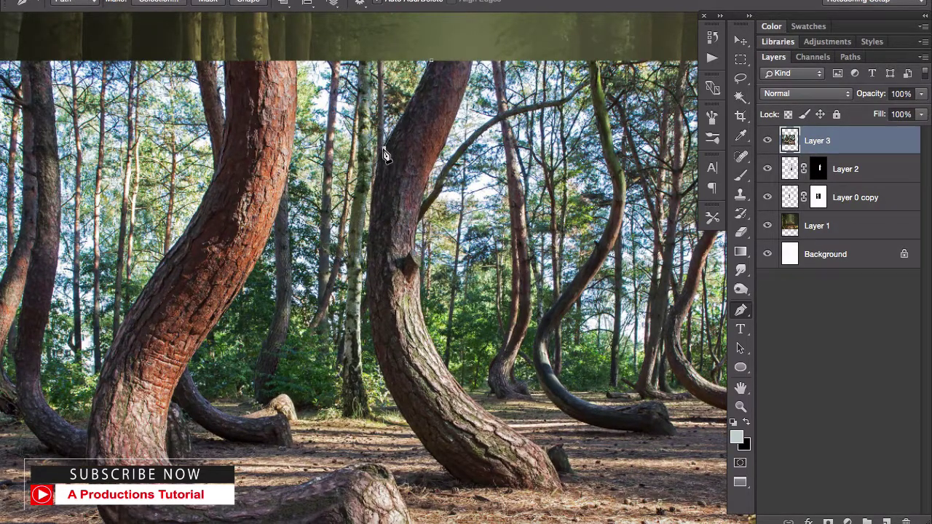
{"action": "left_click_drag", "start_coordinate": [383, 148], "coordinate": [377, 163]}
{"action": "left_click_drag", "start_coordinate": [372, 230], "coordinate": [376, 250]}
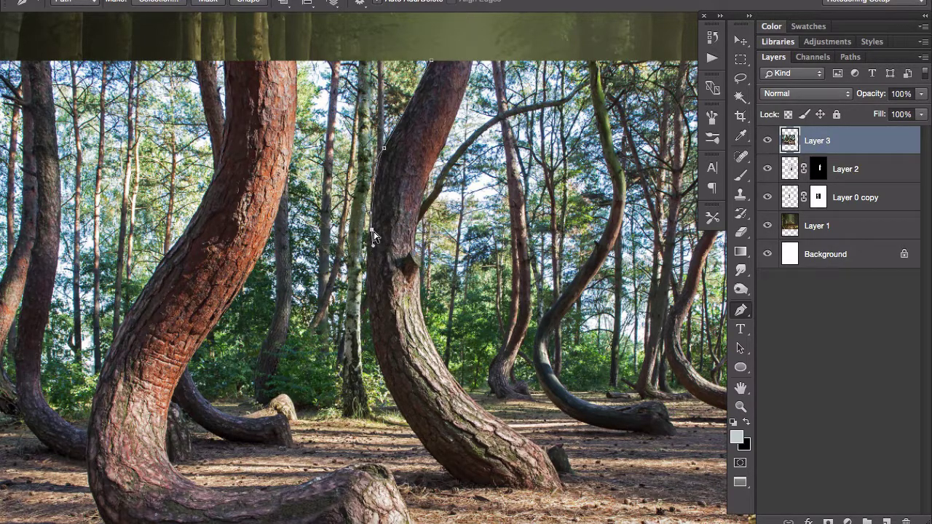
{"action": "key", "text": "ctrl+z"}
{"action": "left_click_drag", "start_coordinate": [369, 247], "coordinate": [371, 271]}
{"action": "left_click_drag", "start_coordinate": [387, 386], "coordinate": [422, 445]}
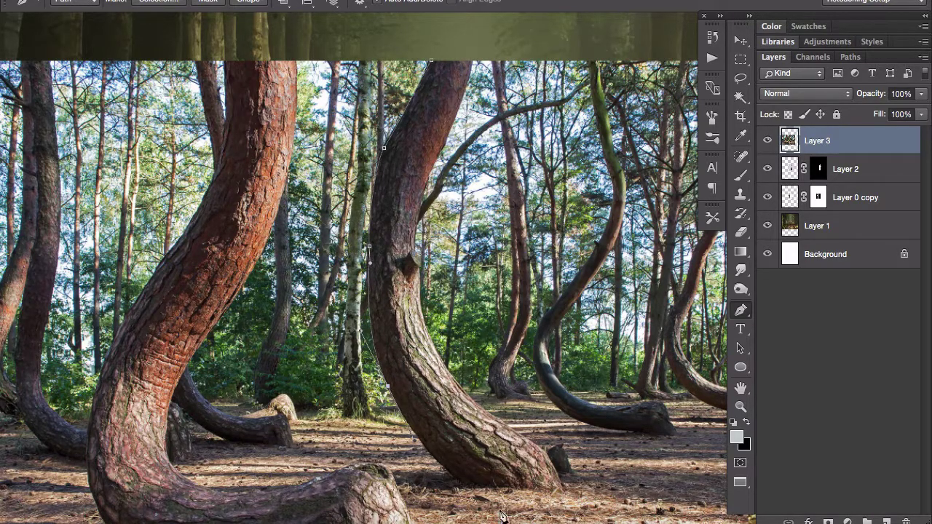
{"action": "left_click_drag", "start_coordinate": [467, 486], "coordinate": [562, 477]}
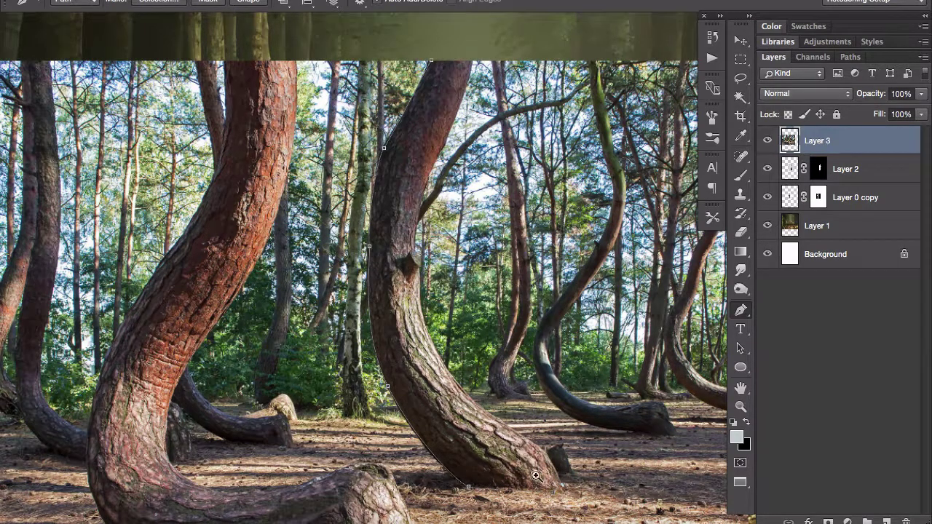
Add another anchor along the trunk outline and pan up to the top of the trunk
{"action": "scroll", "coordinate": [535, 476], "scroll_direction": "up", "scroll_amount": 3}
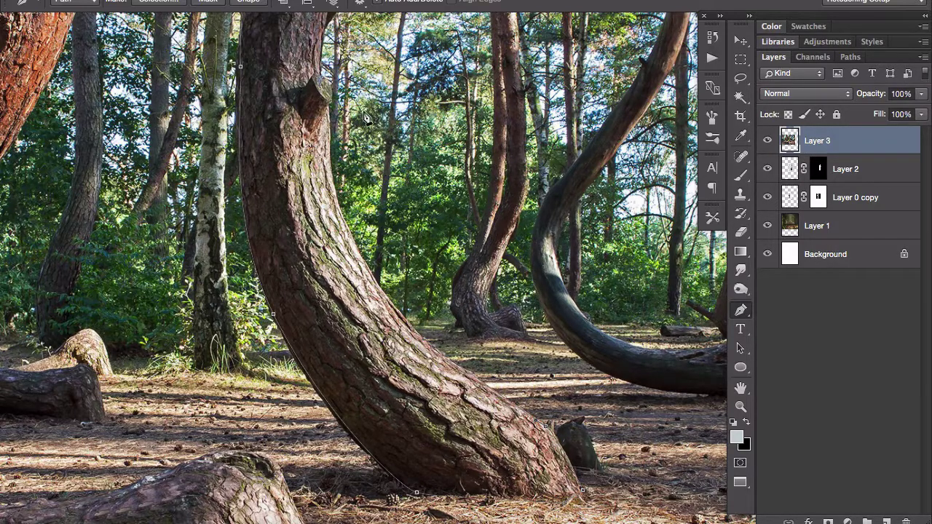
{"action": "scroll", "coordinate": [339, 196], "scroll_direction": "up", "scroll_amount": 3}
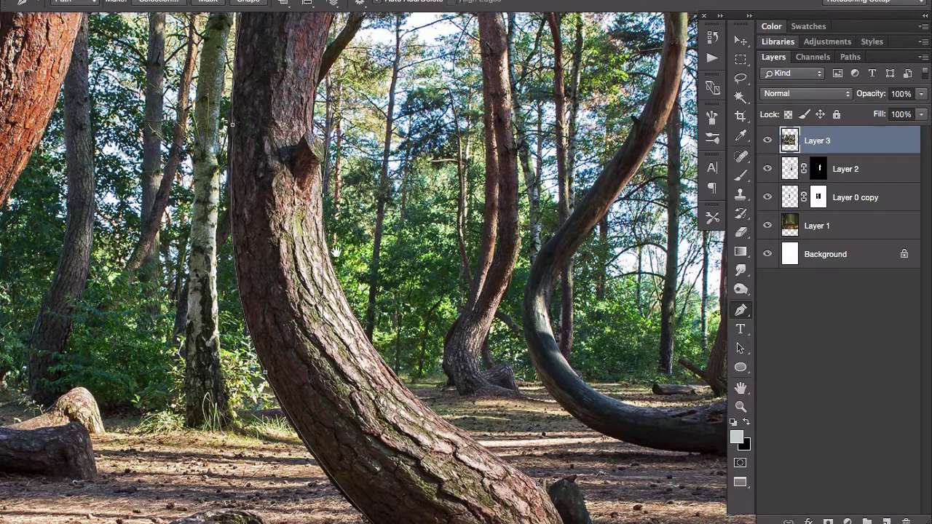
{"action": "scroll", "coordinate": [339, 279], "scroll_direction": "up", "scroll_amount": 3}
{"action": "left_click", "coordinate": [335, 273]}
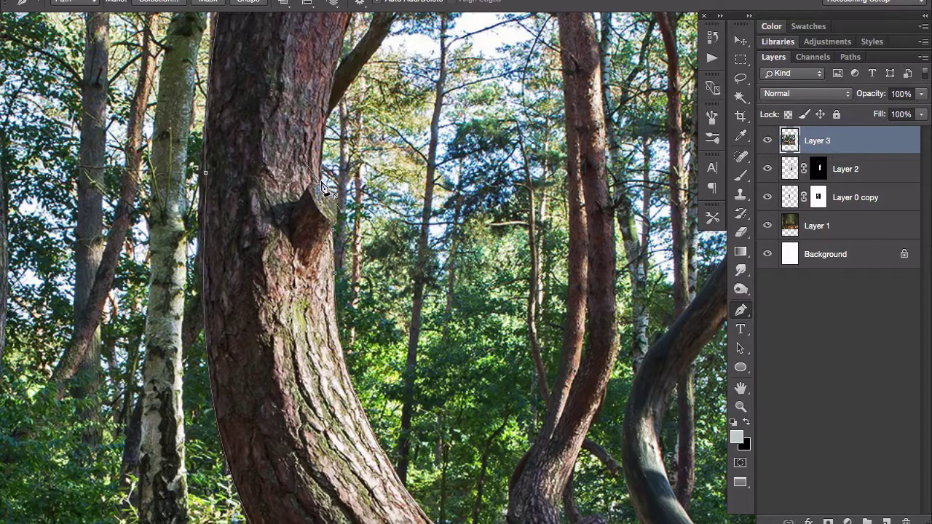
{"action": "scroll", "coordinate": [348, 167], "scroll_direction": "up", "scroll_amount": 5}
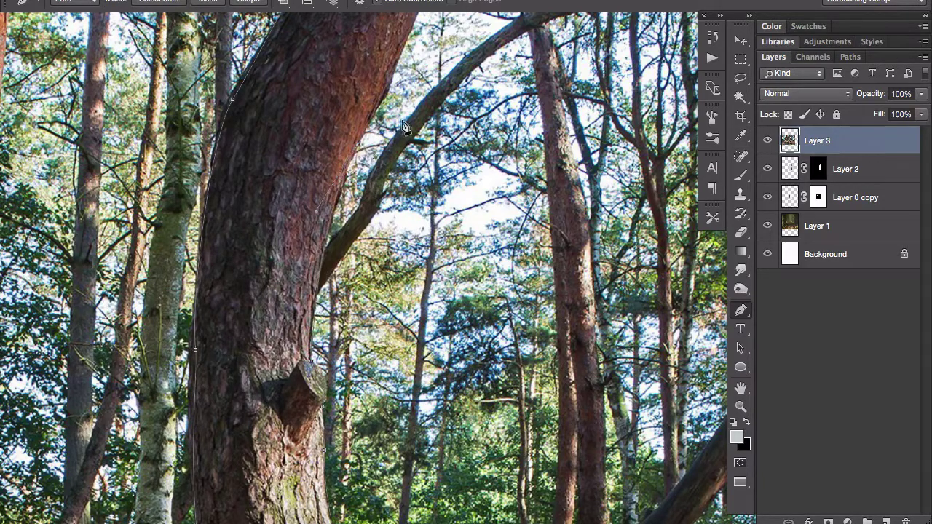
{"action": "left_click_drag", "start_coordinate": [405, 128], "coordinate": [318, 327]}
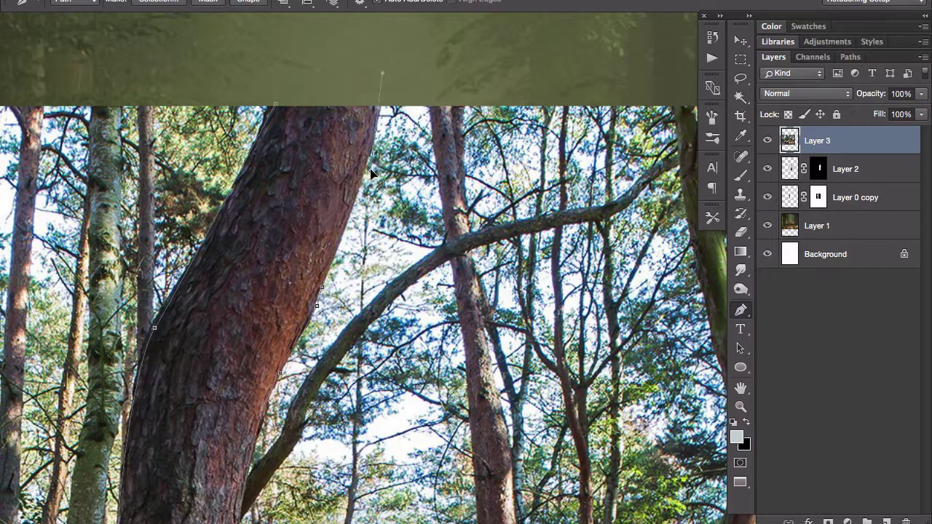
{"action": "scroll", "coordinate": [297, 118], "scroll_direction": "down", "scroll_amount": 2}
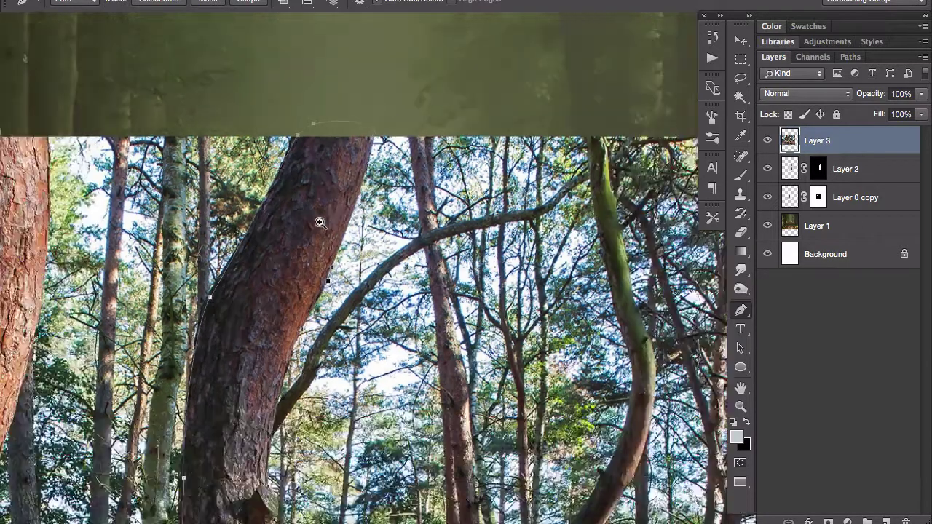
Turn the traced path into a 1-pixel-feathered selection and add a hidden empty Layer 4
{"action": "left_click", "coordinate": [159, 1]}
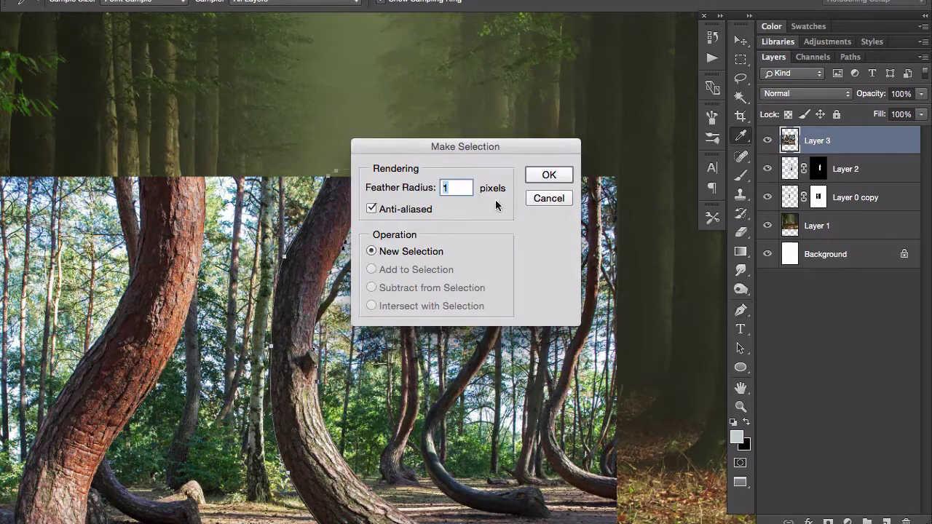
{"action": "left_click", "coordinate": [549, 175]}
{"action": "key", "text": "ctrl+shift+alt+n"}
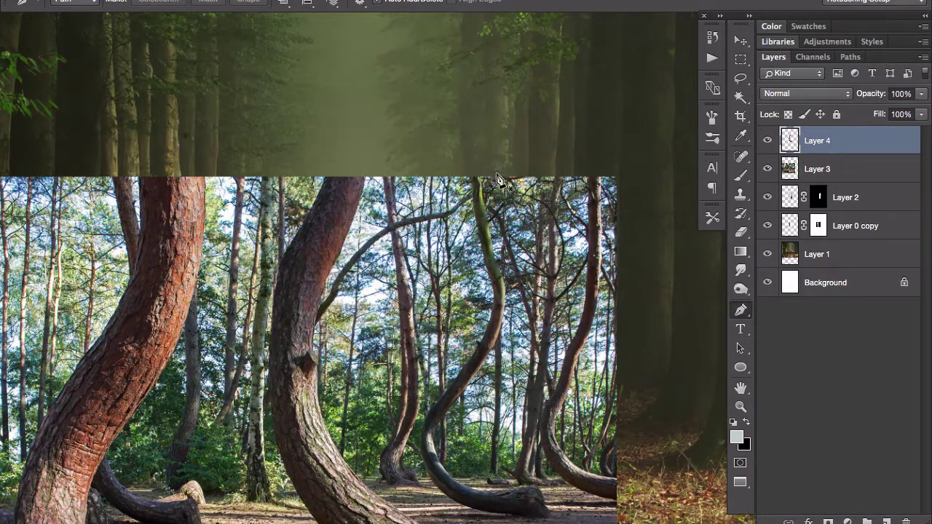
{"action": "left_click", "coordinate": [817, 169]}
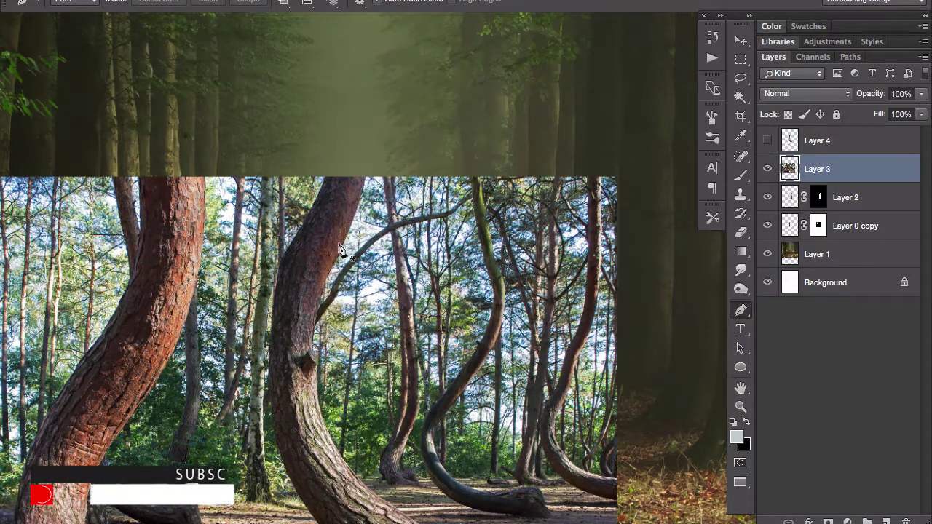
On Layer 3, quick-select the curved trunk and stump, subtracting the thin side branch
{"action": "left_click_drag", "start_coordinate": [266, 335], "coordinate": [367, 240]}
{"action": "key", "text": "ctrl+minus"}
{"action": "key", "text": "w"}
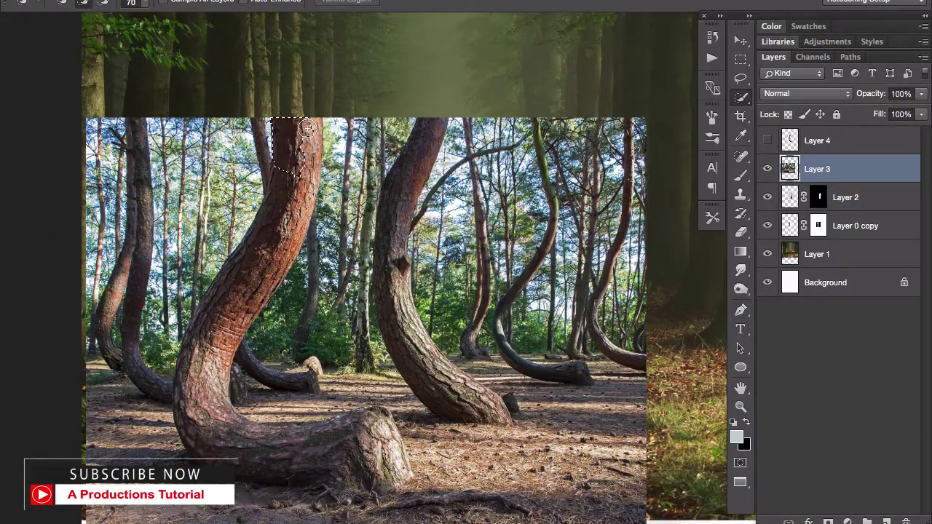
{"action": "mouse_move", "coordinate": [284, 221]}
{"action": "left_mouse_down"}
{"action": "mouse_move", "coordinate": [207, 386]}
{"action": "mouse_move", "coordinate": [372, 456]}
{"action": "left_mouse_up"}
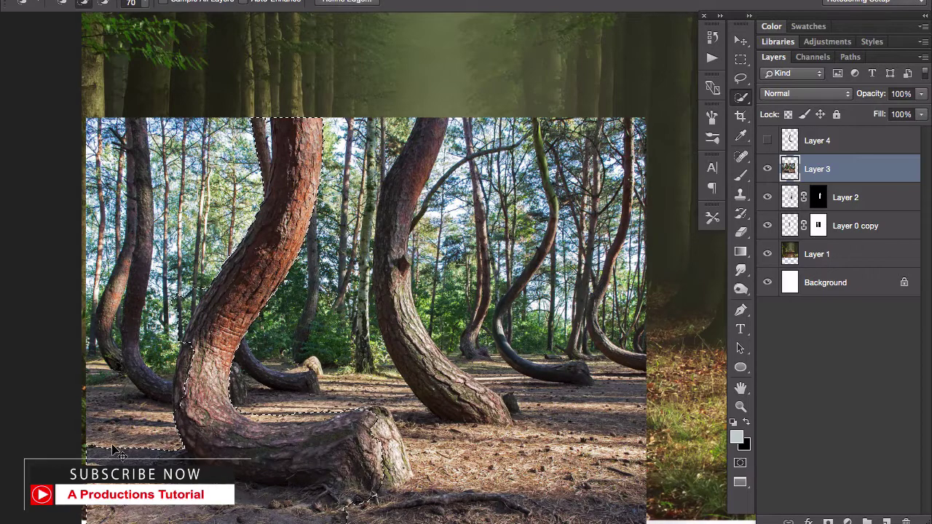
{"action": "mouse_move", "coordinate": [103, 435]}
{"action": "left_mouse_down"}
{"action": "mouse_move", "coordinate": [125, 463]}
{"action": "mouse_move", "coordinate": [110, 446]}
{"action": "left_mouse_up"}
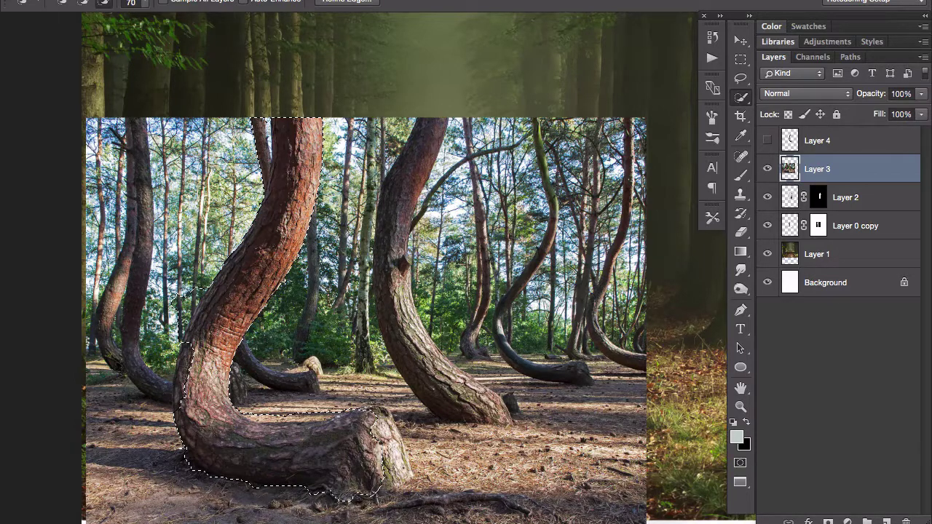
{"action": "mouse_move", "coordinate": [378, 430]}
{"action": "left_mouse_down"}
{"action": "mouse_move", "coordinate": [393, 455]}
{"action": "mouse_move", "coordinate": [390, 481]}
{"action": "left_mouse_up"}
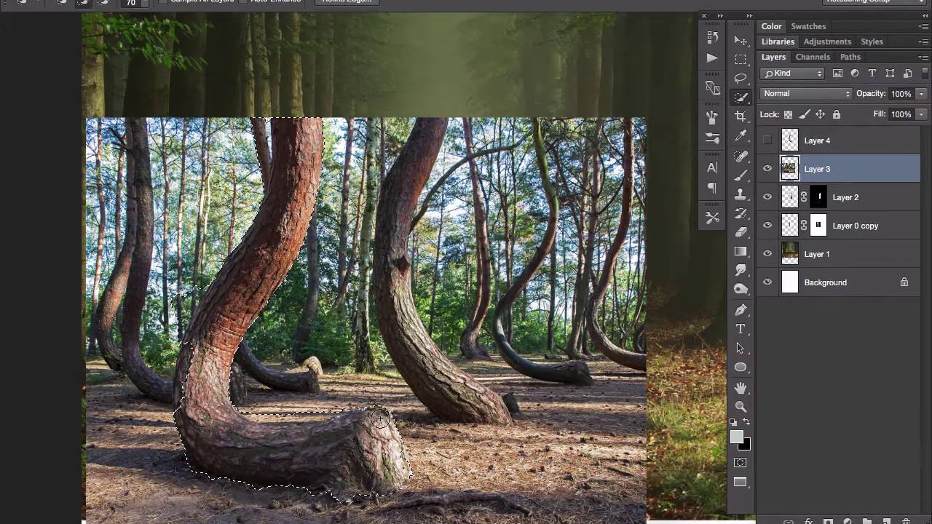
{"action": "mouse_move", "coordinate": [380, 420]}
{"action": "left_mouse_down"}
{"action": "mouse_move", "coordinate": [310, 411]}
{"action": "mouse_move", "coordinate": [187, 355]}
{"action": "mouse_move", "coordinate": [181, 312]}
{"action": "left_mouse_up"}
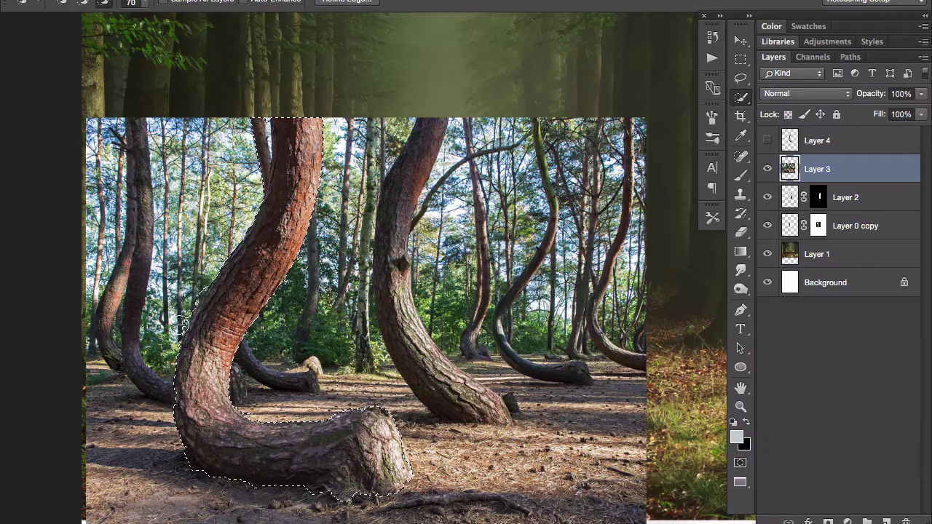
{"action": "left_click_drag", "start_coordinate": [265, 215], "coordinate": [261, 144]}
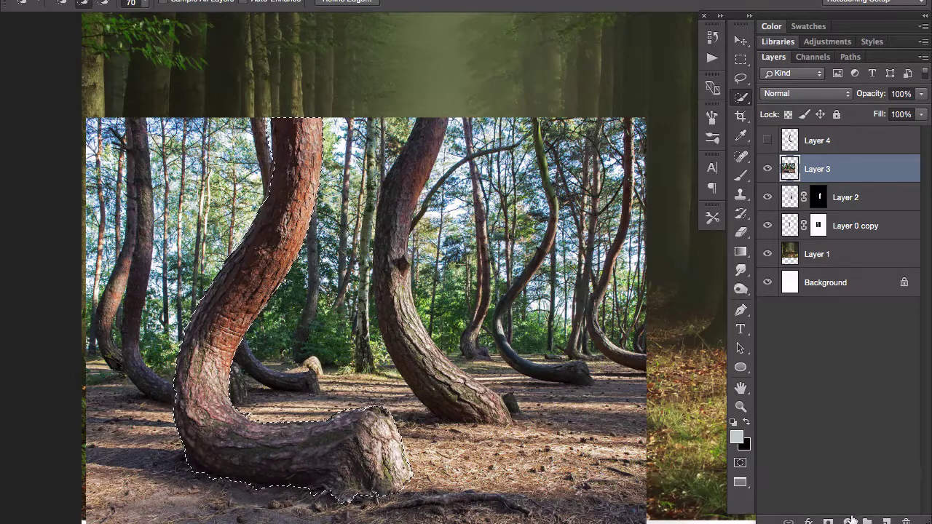
Mask Layer 3 to the trunk selection and refine the mask edge with Smooth 11, Shift Edge -42
{"action": "left_click", "coordinate": [828, 522]}
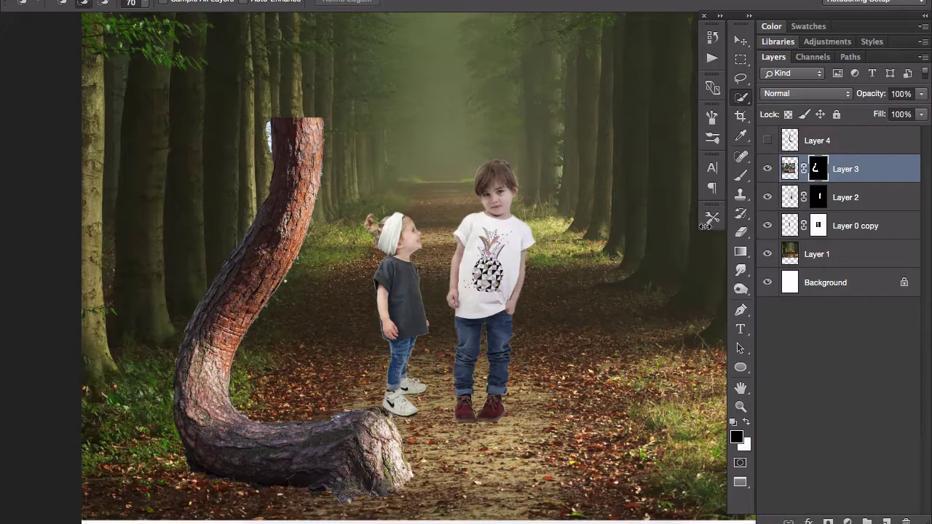
{"action": "double_click", "coordinate": [821, 173]}
{"action": "left_click", "coordinate": [487, 413]}
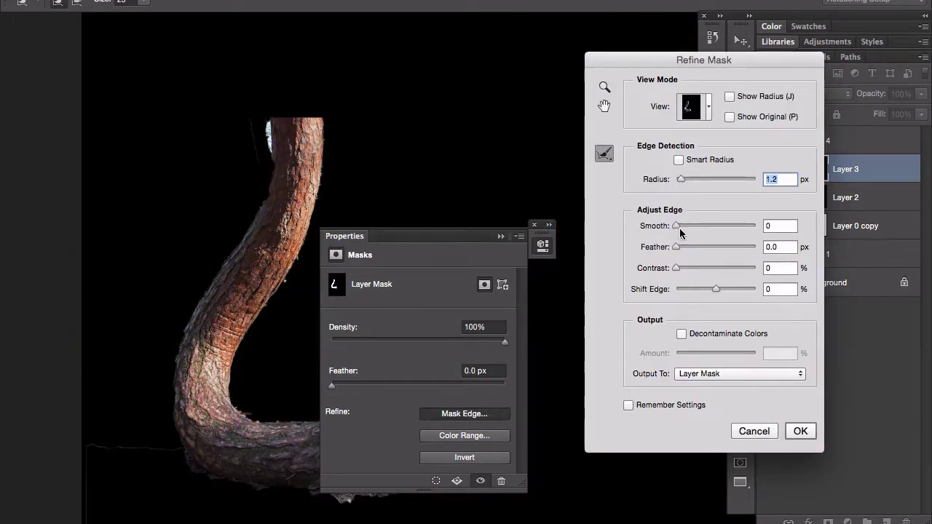
{"action": "left_click_drag", "start_coordinate": [677, 226], "coordinate": [684, 226]}
{"action": "left_click_drag", "start_coordinate": [716, 290], "coordinate": [704, 291]}
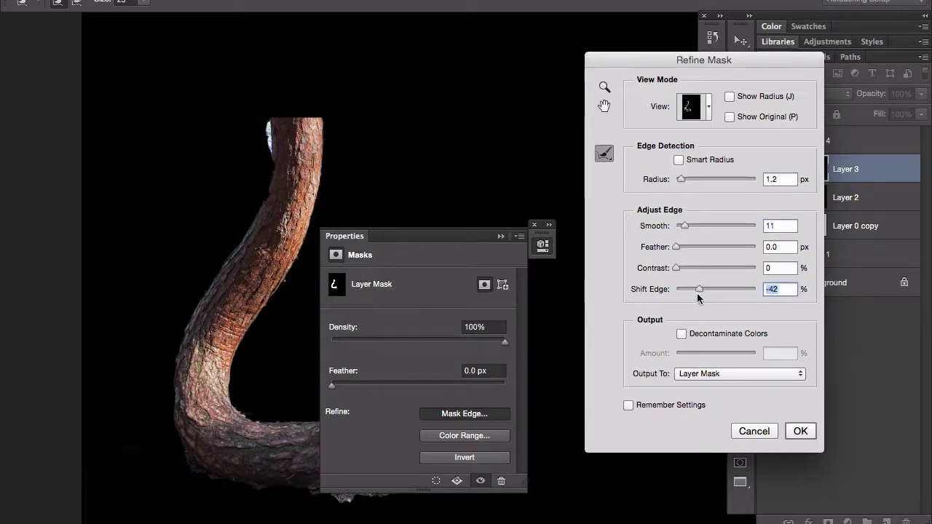
{"action": "left_click", "coordinate": [800, 431]}
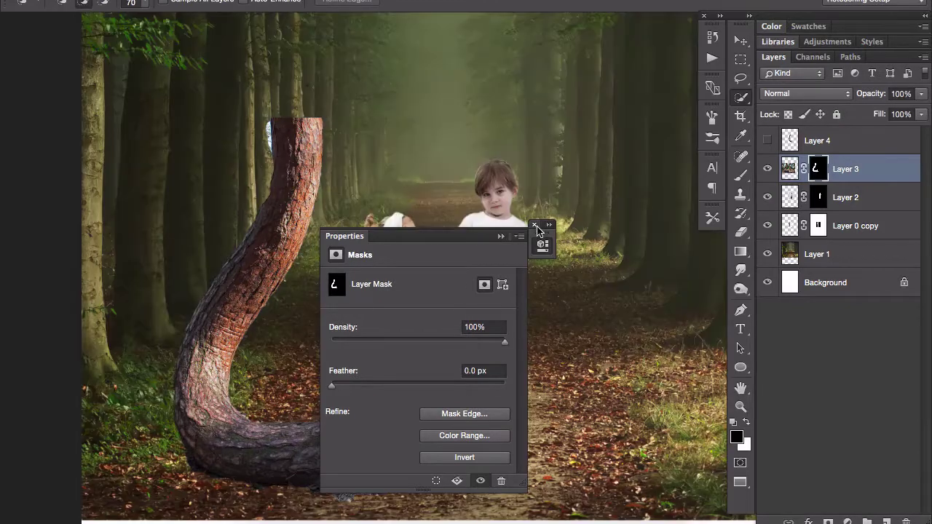
Brush black on Layer 3's mask over the pale fringe at the trunk top, then view the whole composite
{"action": "left_click_drag", "start_coordinate": [256, 134], "coordinate": [284, 155]}
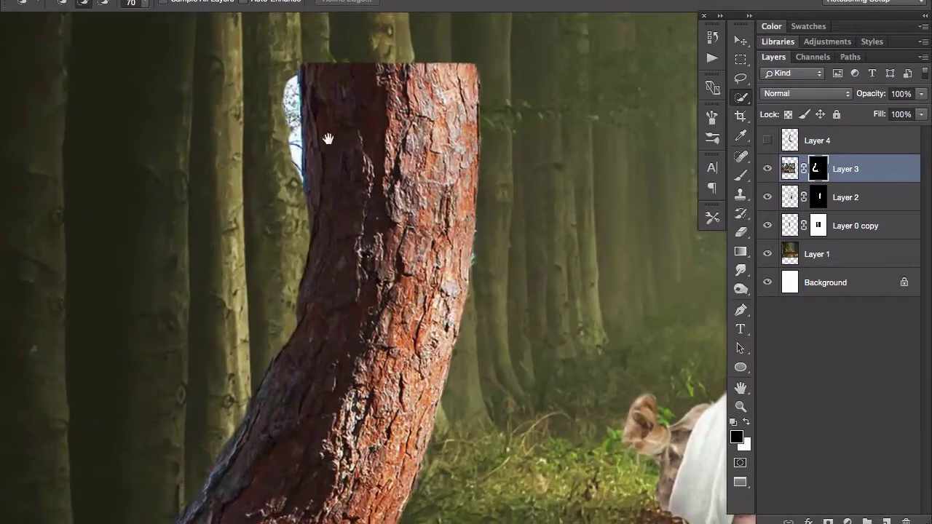
{"action": "key", "text": "b"}
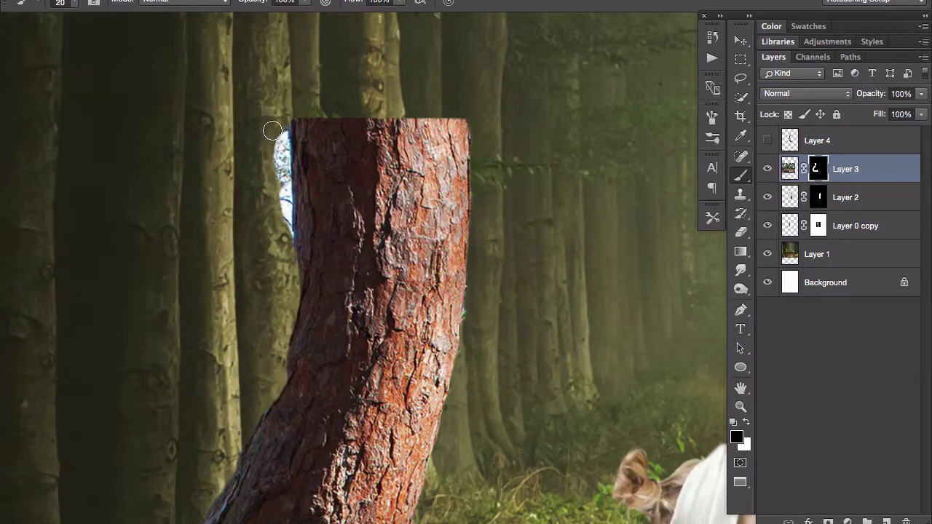
{"action": "left_click_drag", "start_coordinate": [276, 130], "coordinate": [283, 220]}
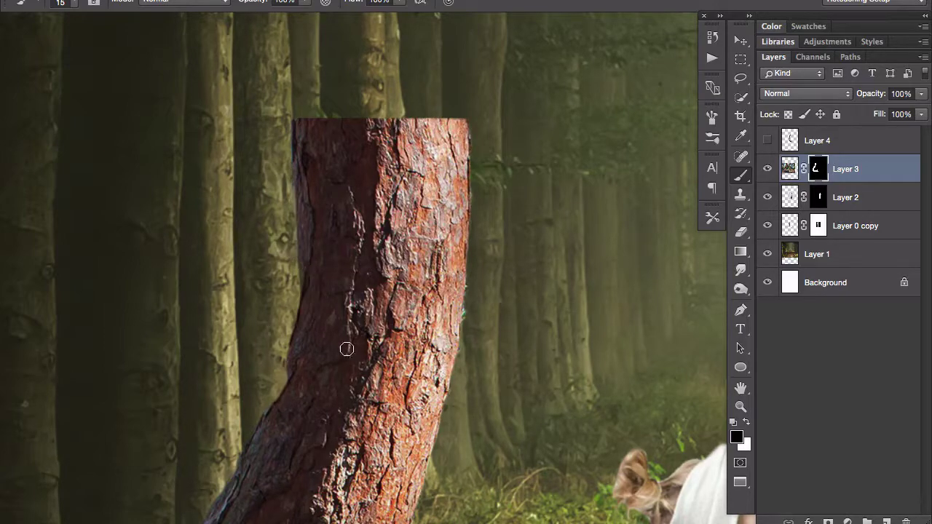
{"action": "scroll", "coordinate": [347, 350], "scroll_direction": "down", "scroll_amount": 2}
{"action": "left_click_drag", "start_coordinate": [357, 337], "coordinate": [301, 212]}
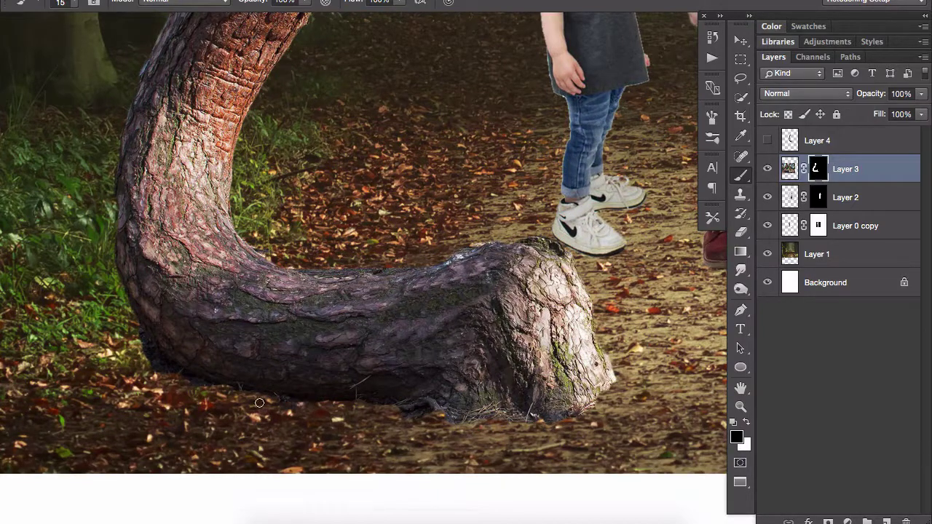
{"action": "scroll", "coordinate": [292, 401], "scroll_direction": "down", "scroll_amount": 3}
{"action": "scroll", "coordinate": [327, 414], "scroll_direction": "down", "scroll_amount": 2}
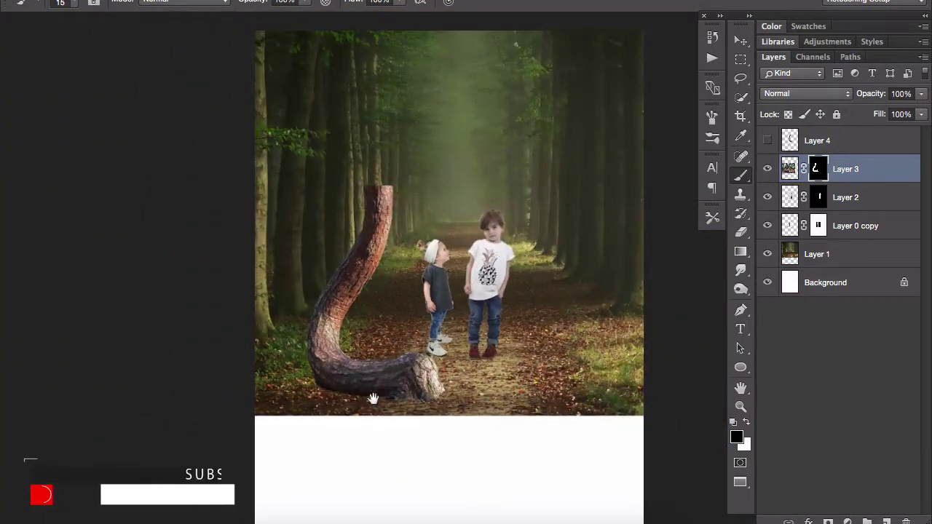
{"action": "left_click_drag", "start_coordinate": [374, 395], "coordinate": [326, 439]}
Nudge the trunk slightly left and convert Layer 3 to a smart object
{"action": "key", "text": "v"}
{"action": "left_click_drag", "start_coordinate": [313, 321], "coordinate": [297, 320]}
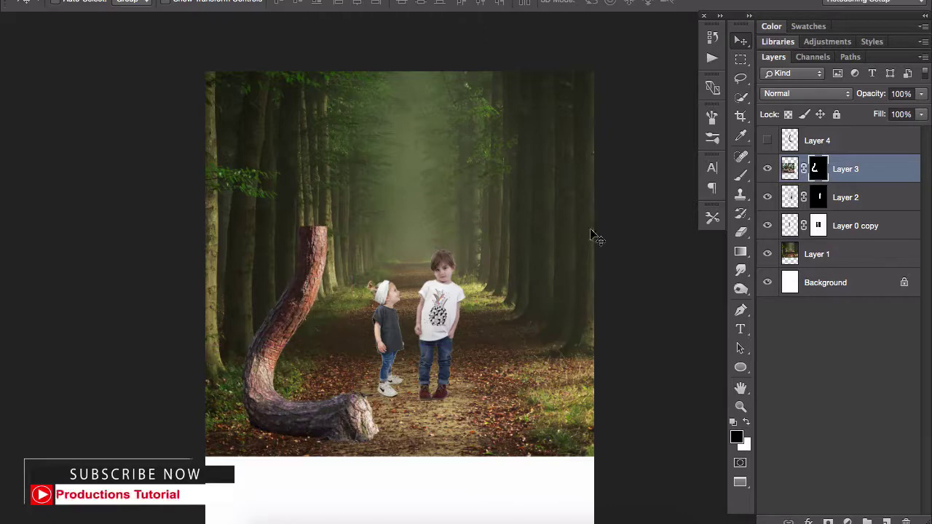
{"action": "right_click", "coordinate": [859, 168]}
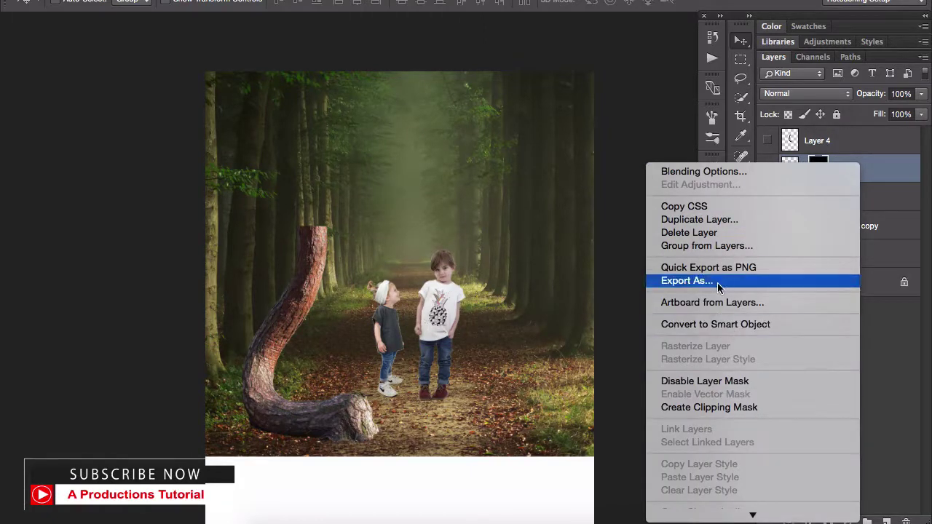
{"action": "left_click", "coordinate": [717, 324]}
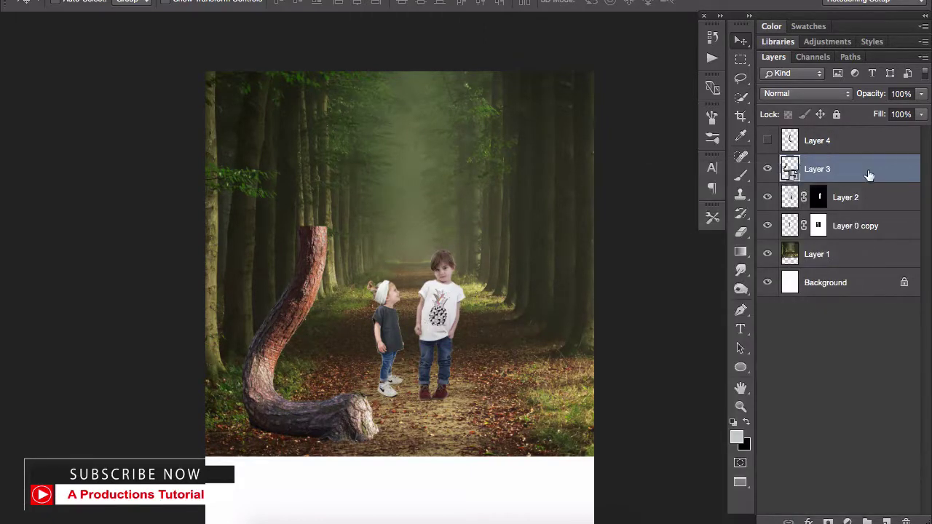
{"action": "right_click", "coordinate": [868, 173]}
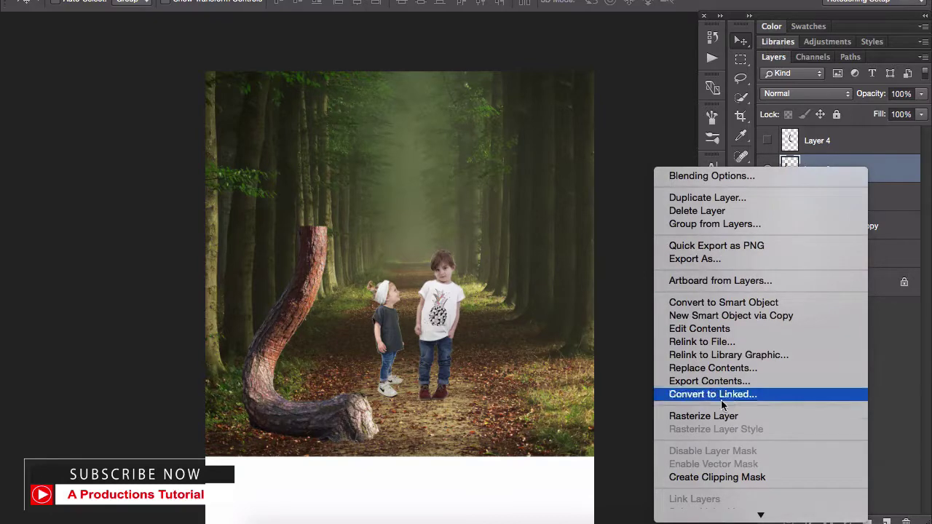
{"action": "key", "text": "Escape"}
Rotate the trunk about 14° counter-clockwise and warp it, curving the top left and bending the lower trunk
{"action": "key", "text": "ctrl+t"}
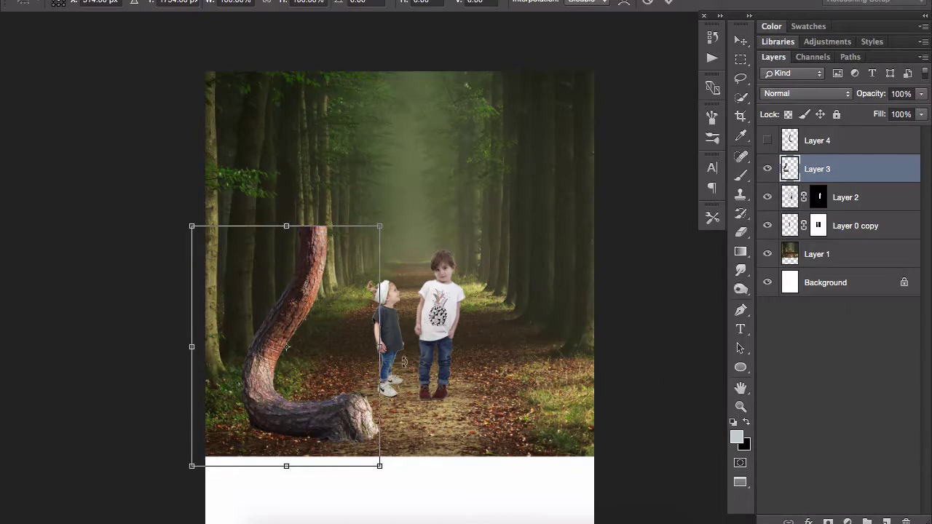
{"action": "left_click_drag", "start_coordinate": [404, 362], "coordinate": [326, 301]}
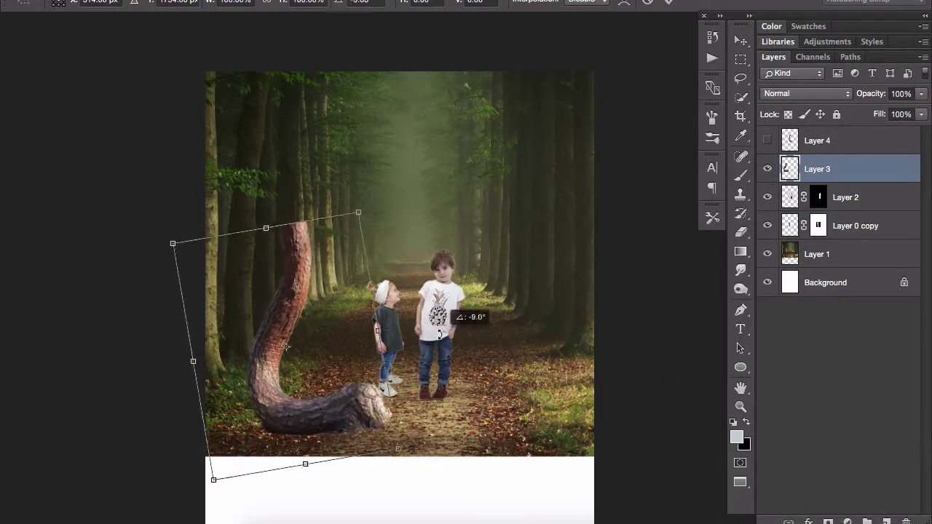
{"action": "right_click", "coordinate": [325, 301]}
{"action": "left_click", "coordinate": [400, 393]}
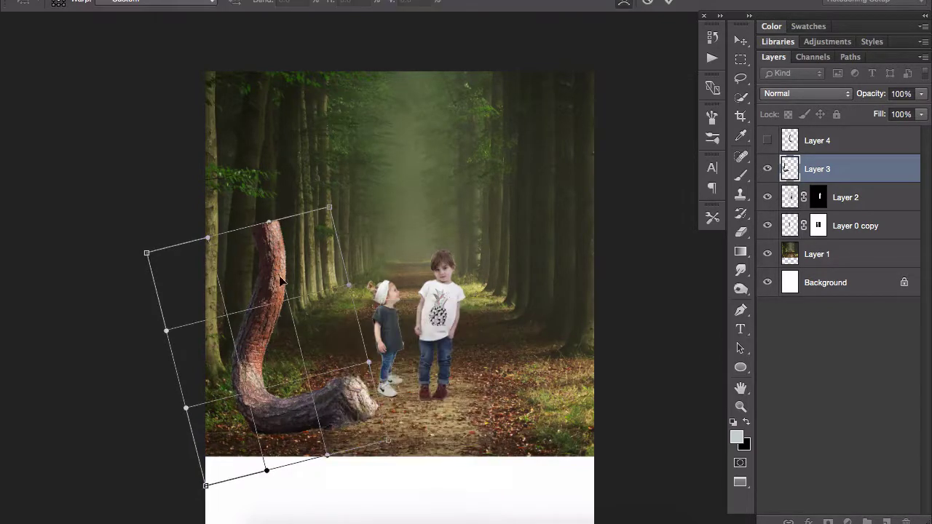
{"action": "left_click_drag", "start_coordinate": [244, 242], "coordinate": [193, 233]}
{"action": "mouse_move", "coordinate": [262, 360]}
{"action": "left_mouse_down"}
{"action": "mouse_move", "coordinate": [284, 377]}
{"action": "mouse_move", "coordinate": [312, 308]}
{"action": "mouse_move", "coordinate": [243, 228]}
{"action": "mouse_move", "coordinate": [150, 292]}
{"action": "left_mouse_up"}
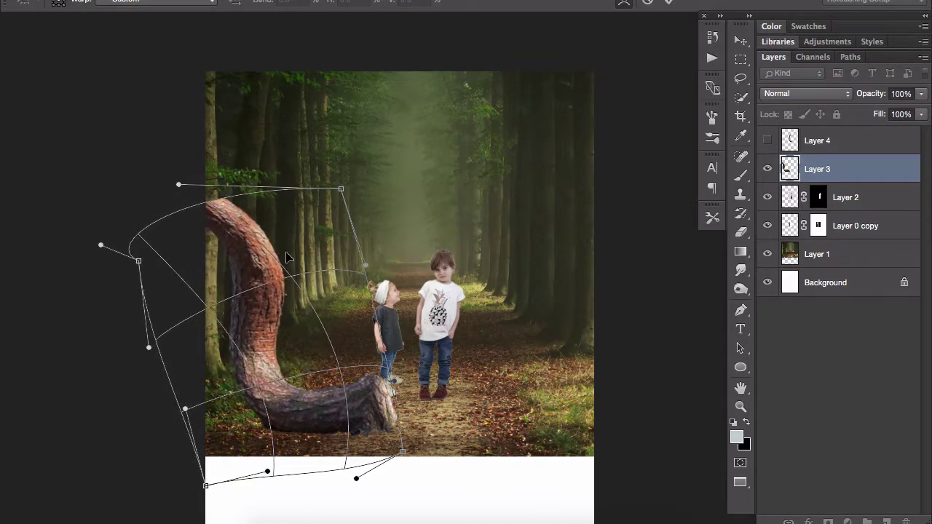
{"action": "key", "text": "Return"}
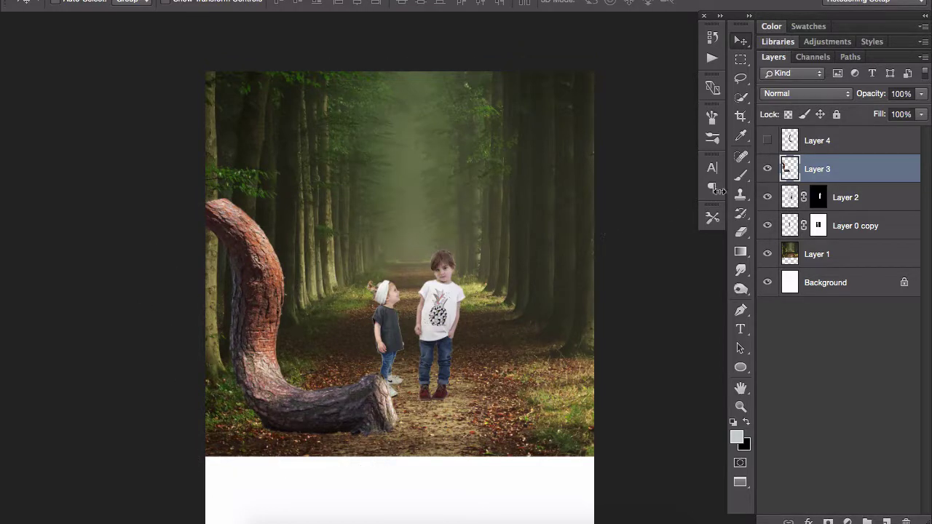
Show Layer 4 and rotate the second tree about 75°, placing it along the bottom right
{"action": "left_click", "coordinate": [768, 143]}
{"action": "left_click", "coordinate": [803, 148]}
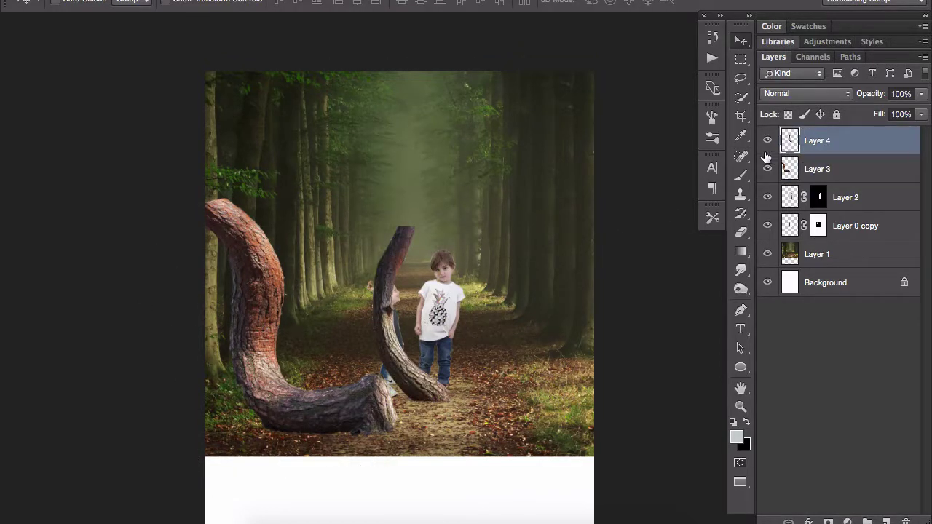
{"action": "key", "text": "ctrl+t"}
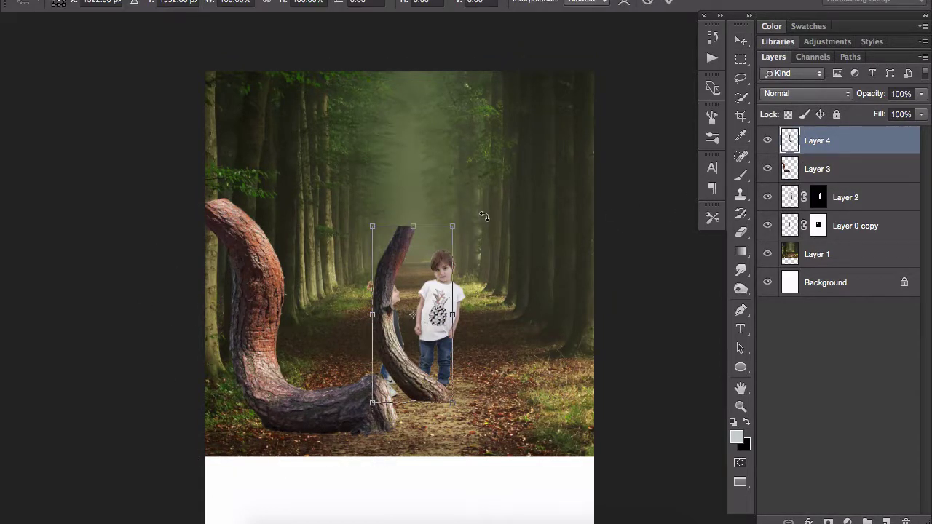
{"action": "left_click_drag", "start_coordinate": [484, 216], "coordinate": [539, 342]}
{"action": "left_click_drag", "start_coordinate": [452, 291], "coordinate": [566, 403]}
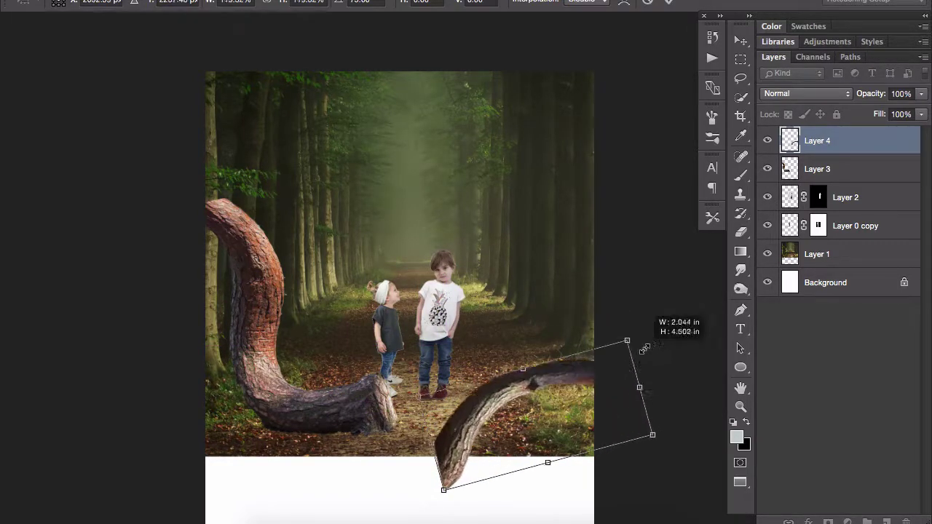
{"action": "left_click_drag", "start_coordinate": [601, 373], "coordinate": [655, 320]}
{"action": "key", "text": "Return"}
{"action": "mouse_move", "coordinate": [604, 370]}
{"action": "left_mouse_down"}
{"action": "mouse_move", "coordinate": [572, 364]}
{"action": "mouse_move", "coordinate": [580, 379]}
{"action": "left_mouse_up"}
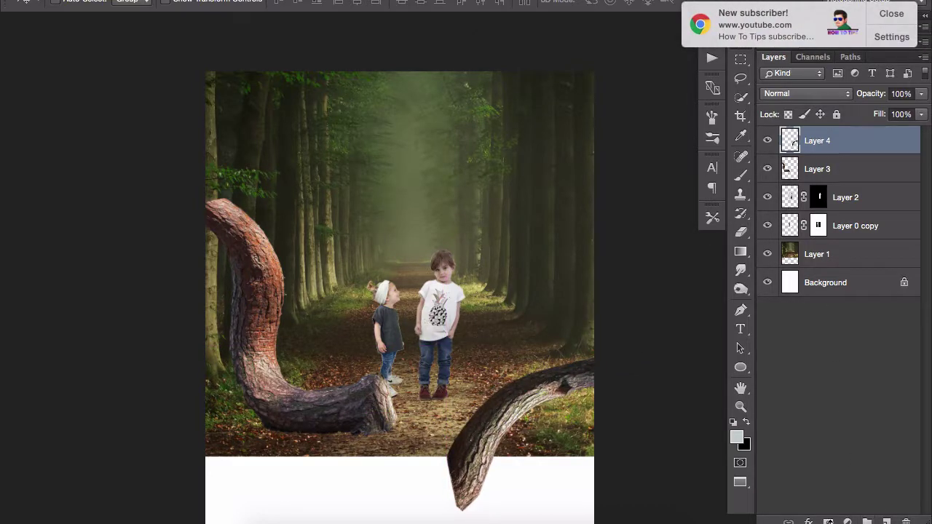
Mask Layer 4 and paint out the tree tip below the scene with a 250 px black brush
{"action": "left_click", "coordinate": [828, 522]}
{"action": "left_click", "coordinate": [892, 14]}
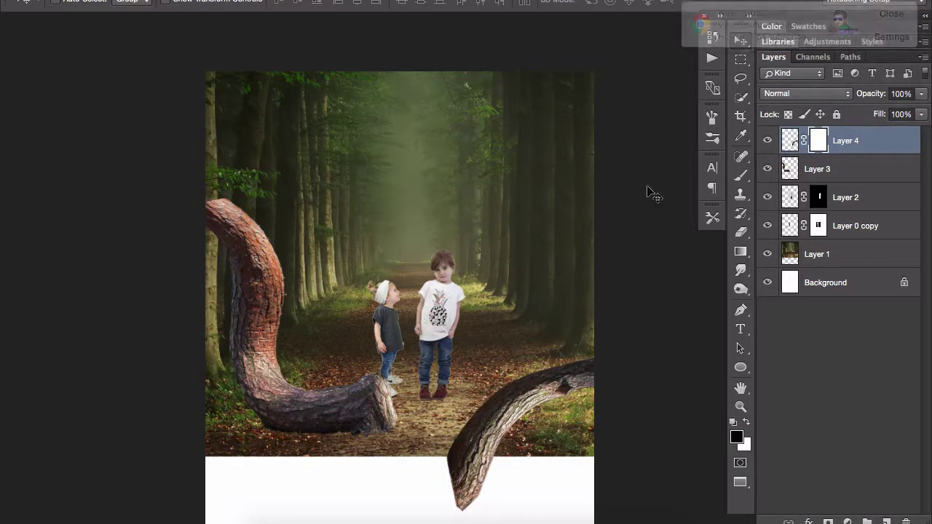
{"action": "key", "text": "m"}
{"action": "left_click_drag", "start_coordinate": [423, 456], "coordinate": [559, 502]}
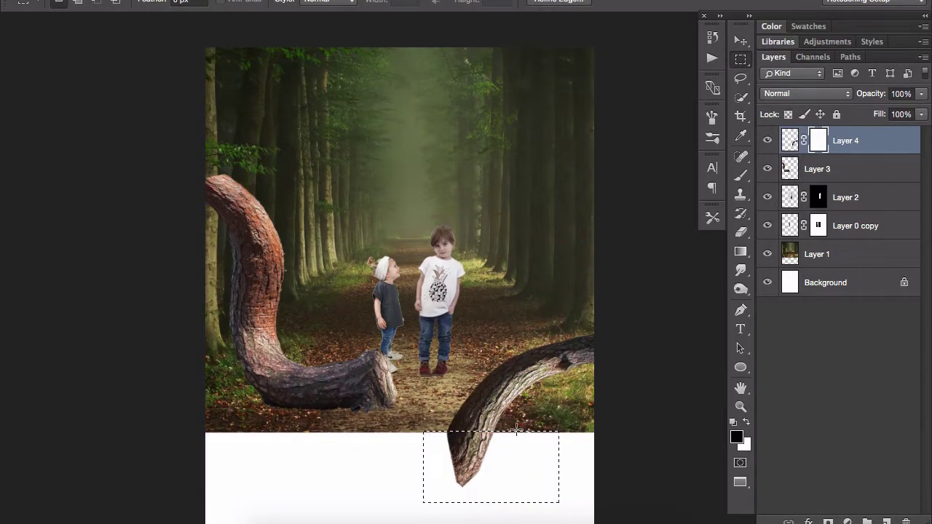
{"action": "key", "text": "b"}
{"action": "key", "text": "bracketright"}
{"action": "key", "text": "bracketright"}
{"action": "key", "text": "bracketright"}
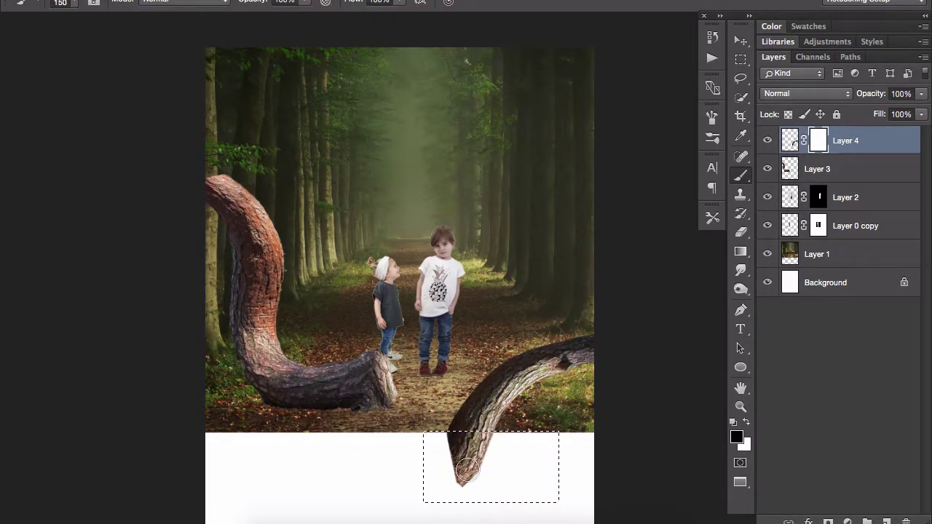
{"action": "left_click_drag", "start_coordinate": [474, 456], "coordinate": [472, 480]}
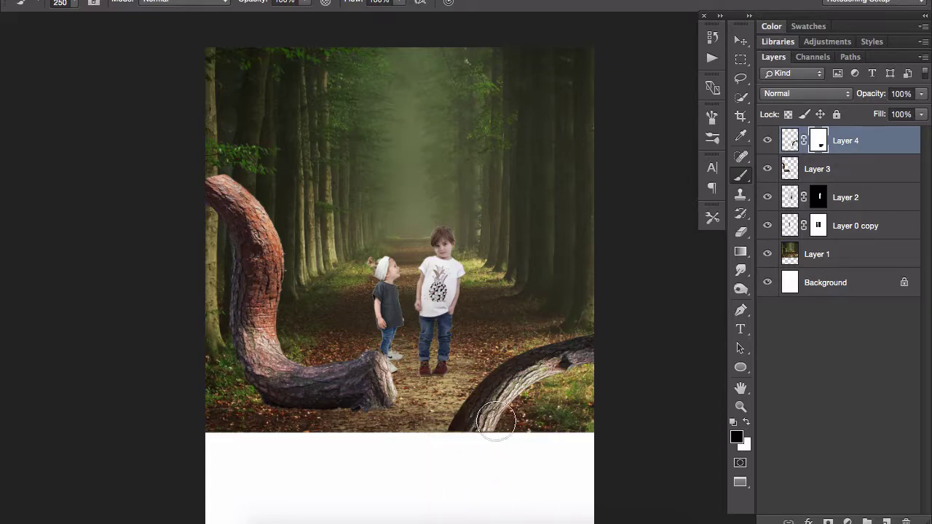
{"action": "key", "text": "v"}
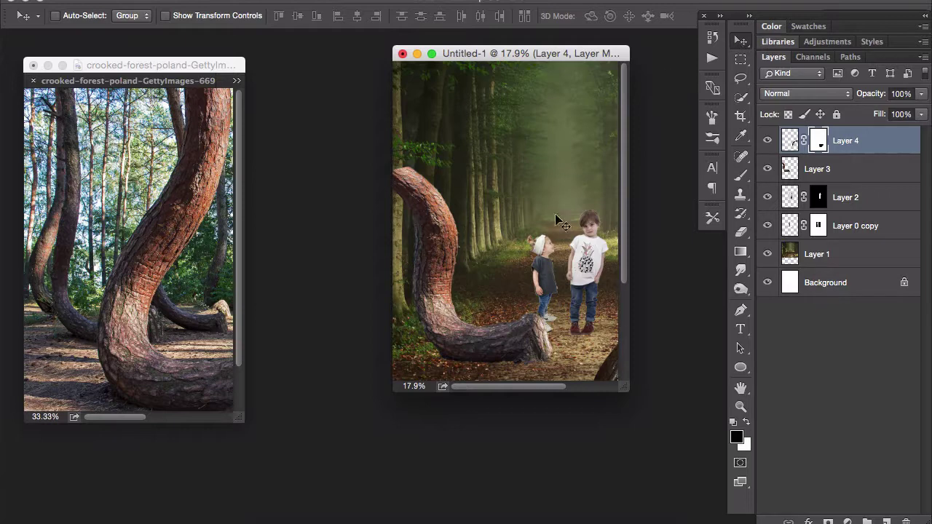
Place the composite window beside the reference photo and rotate the left tree to about -27°
{"action": "key", "text": "ctrl+minus"}
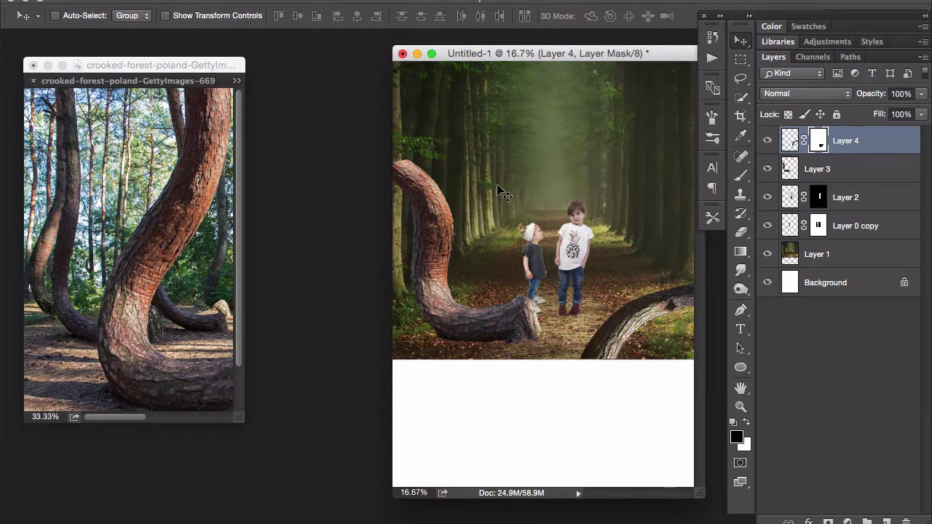
{"action": "left_click_drag", "start_coordinate": [590, 57], "coordinate": [520, 56]}
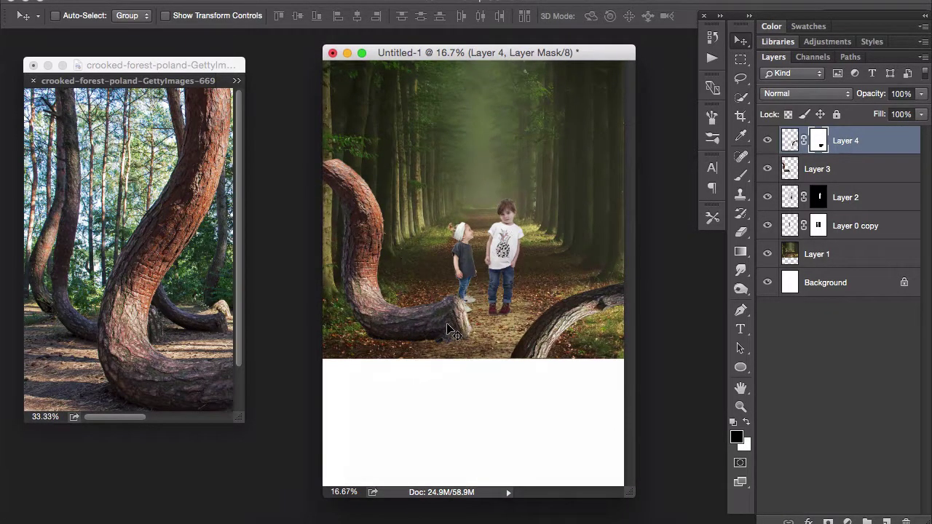
{"action": "left_click_drag", "start_coordinate": [449, 330], "coordinate": [449, 335]}
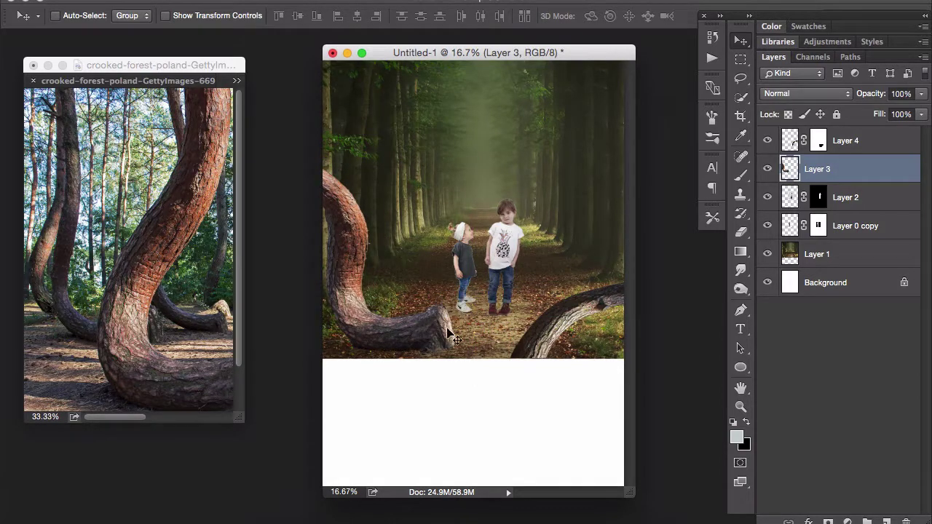
{"action": "key", "text": "ctrl+t"}
{"action": "left_click_drag", "start_coordinate": [466, 386], "coordinate": [542, 281]}
{"action": "mouse_move", "coordinate": [387, 318]}
{"action": "left_mouse_down"}
{"action": "mouse_move", "coordinate": [373, 321]}
{"action": "mouse_move", "coordinate": [392, 322]}
{"action": "left_mouse_up"}
Flip the left tree vertically and rotate it to arch low across the bottom-left corner
{"action": "right_click", "coordinate": [406, 325]}
{"action": "right_click", "coordinate": [406, 324]}
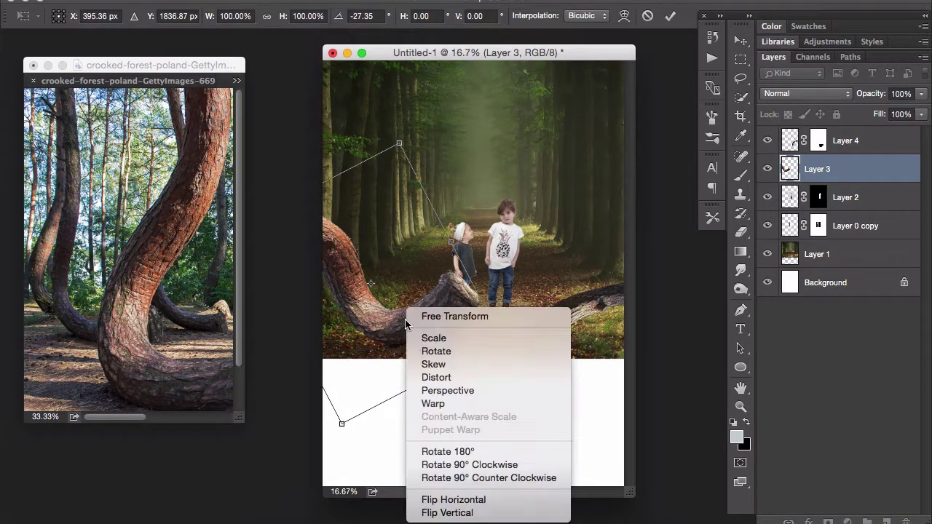
{"action": "left_click", "coordinate": [447, 513]}
{"action": "mouse_move", "coordinate": [453, 466]}
{"action": "left_mouse_down"}
{"action": "mouse_move", "coordinate": [502, 414]}
{"action": "mouse_move", "coordinate": [364, 441]}
{"action": "left_mouse_up"}
{"action": "mouse_move", "coordinate": [396, 327]}
{"action": "left_mouse_down"}
{"action": "mouse_move", "coordinate": [412, 373]}
{"action": "mouse_move", "coordinate": [404, 362]}
{"action": "left_mouse_up"}
{"action": "left_click_drag", "start_coordinate": [494, 429], "coordinate": [520, 407]}
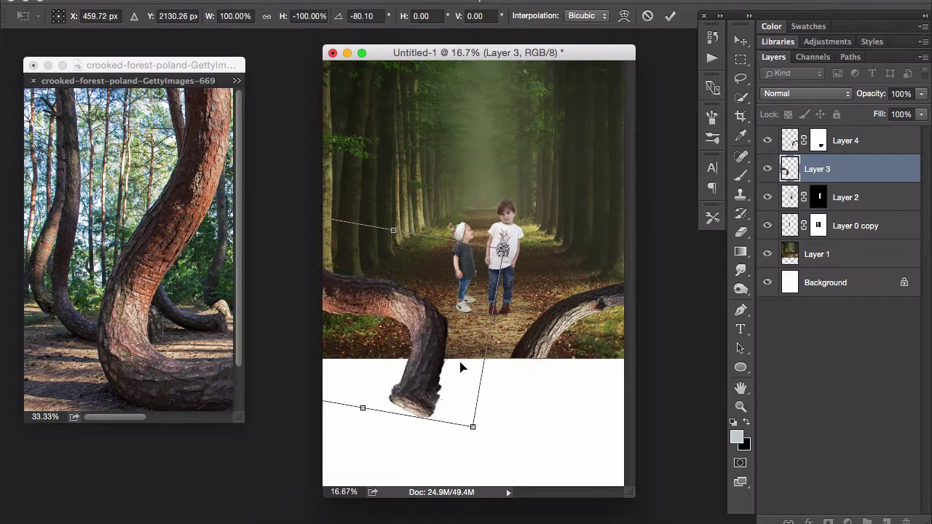
{"action": "left_click_drag", "start_coordinate": [460, 367], "coordinate": [464, 377]}
{"action": "key", "text": "Return"}
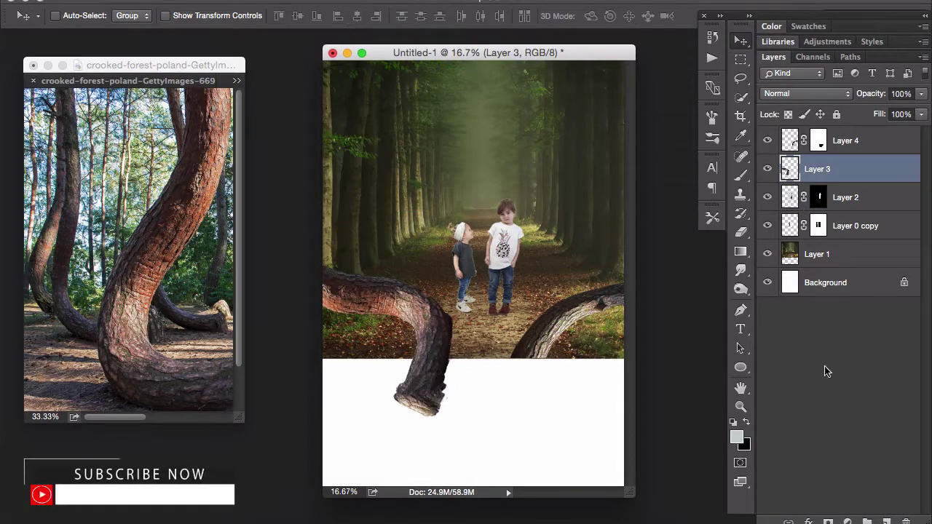
Mask out the left tree's end hanging below the scene, then switch to the grass image
{"action": "left_click", "coordinate": [828, 522]}
{"action": "key", "text": "m"}
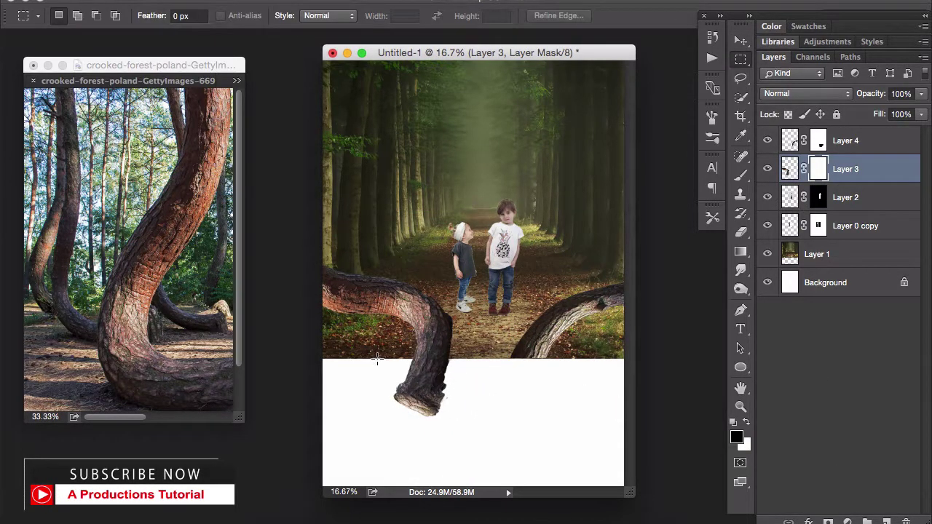
{"action": "mouse_move", "coordinate": [377, 358]}
{"action": "left_mouse_down"}
{"action": "mouse_move", "coordinate": [477, 401]}
{"action": "mouse_move", "coordinate": [504, 433]}
{"action": "left_mouse_up"}
{"action": "key", "text": "b"}
{"action": "left_click_drag", "start_coordinate": [397, 394], "coordinate": [450, 402]}
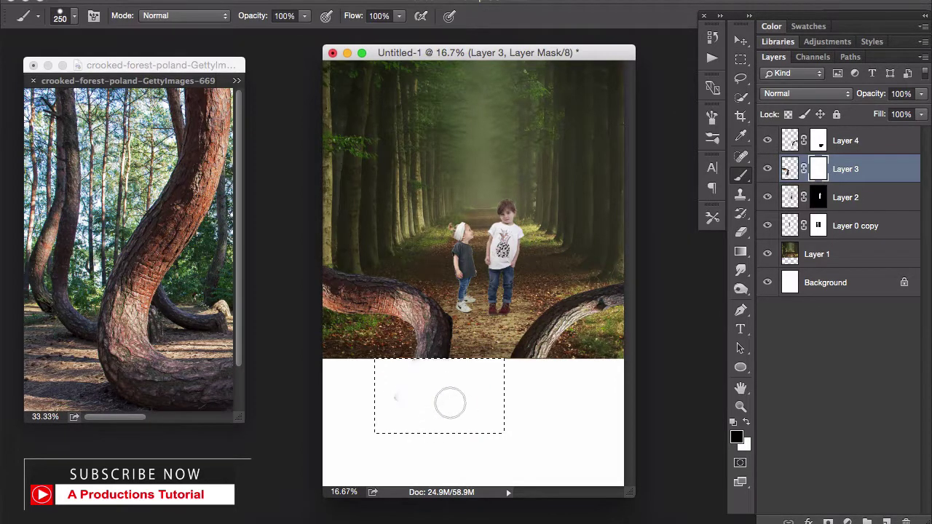
{"action": "key", "text": "ctrl+d"}
{"action": "key", "text": "v"}
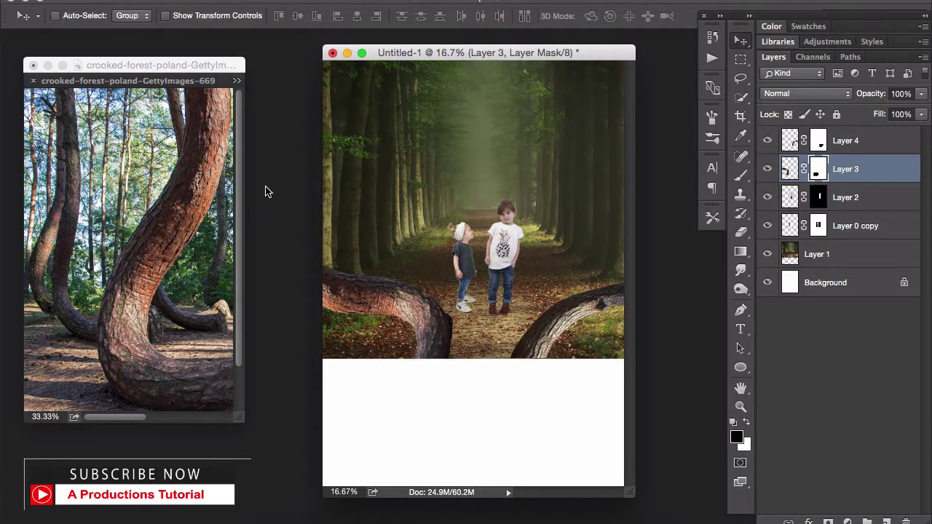
{"action": "left_click", "coordinate": [237, 80]}
{"action": "left_click", "coordinate": [312, 135]}
Bring the grass into the composite as the top layer and scale it to the canvas width
{"action": "left_click_drag", "start_coordinate": [223, 264], "coordinate": [412, 321]}
{"action": "left_click_drag", "start_coordinate": [880, 160], "coordinate": [864, 136]}
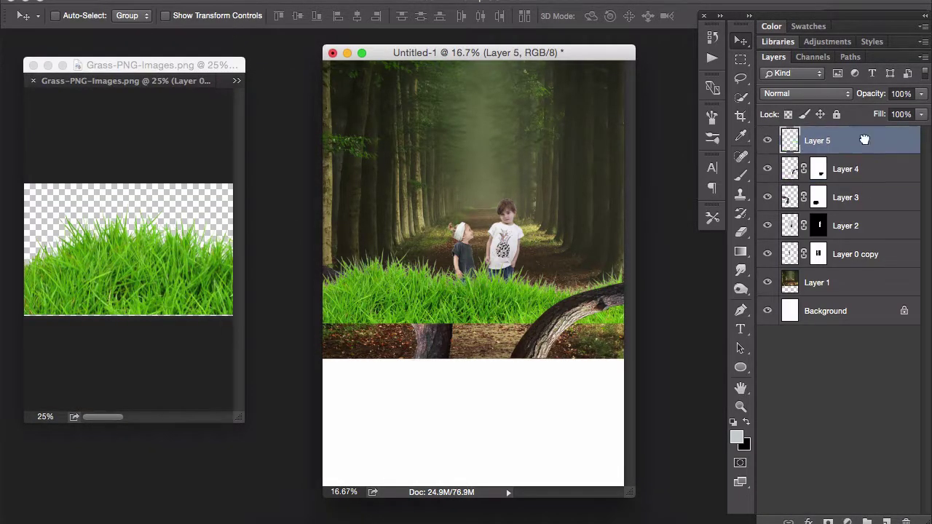
{"action": "scroll", "coordinate": [493, 306], "scroll_direction": "down", "scroll_amount": 2}
{"action": "left_click_drag", "start_coordinate": [501, 316], "coordinate": [514, 335]}
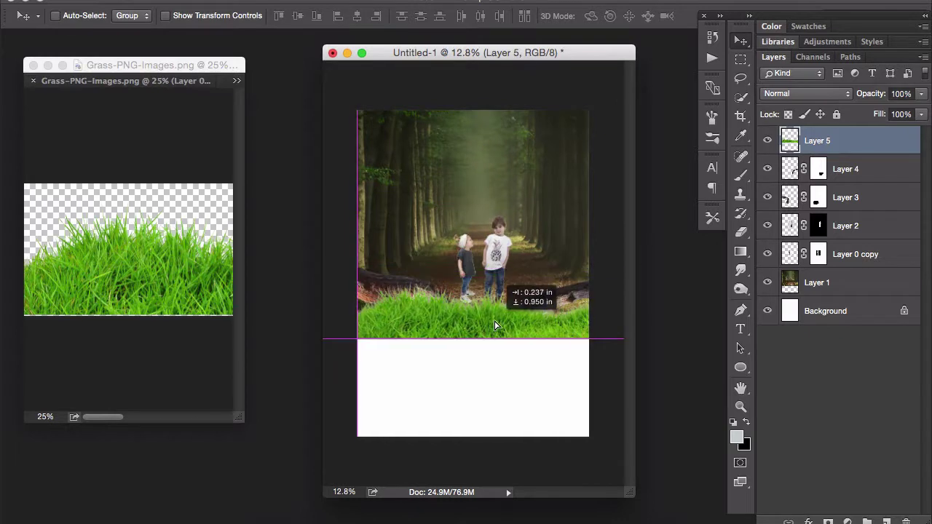
{"action": "key", "text": "ctrl+t"}
{"action": "key", "text": "ctrl+minus"}
{"action": "scroll", "coordinate": [445, 324], "scroll_direction": "down", "scroll_amount": 3}
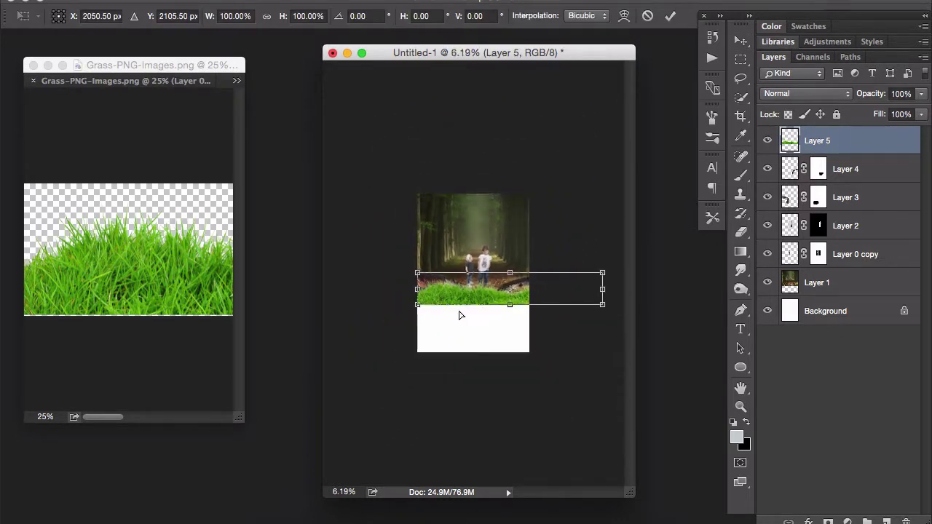
{"action": "left_click_drag", "start_coordinate": [602, 275], "coordinate": [533, 284]}
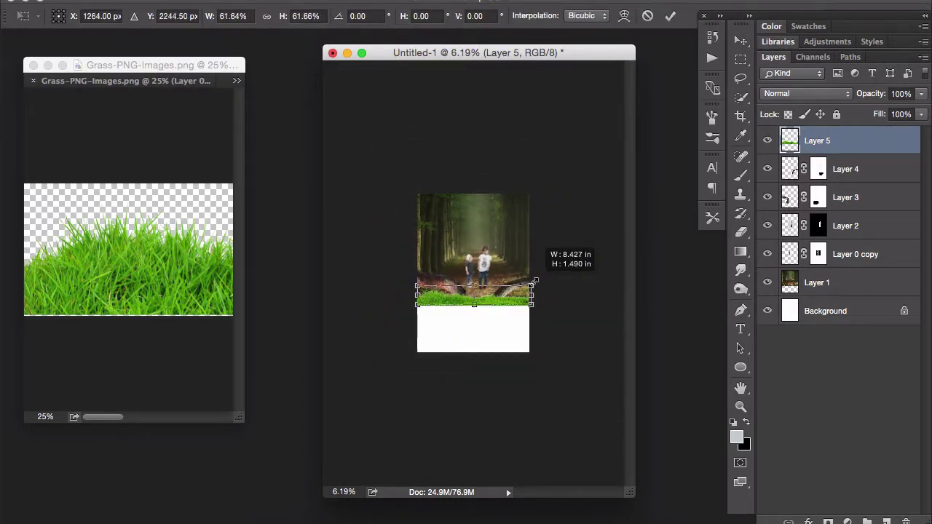
{"action": "key", "text": "Return"}
Toggle the full-screen view, then select both children's layers together
{"action": "key", "text": "f"}
{"action": "key", "text": "f"}
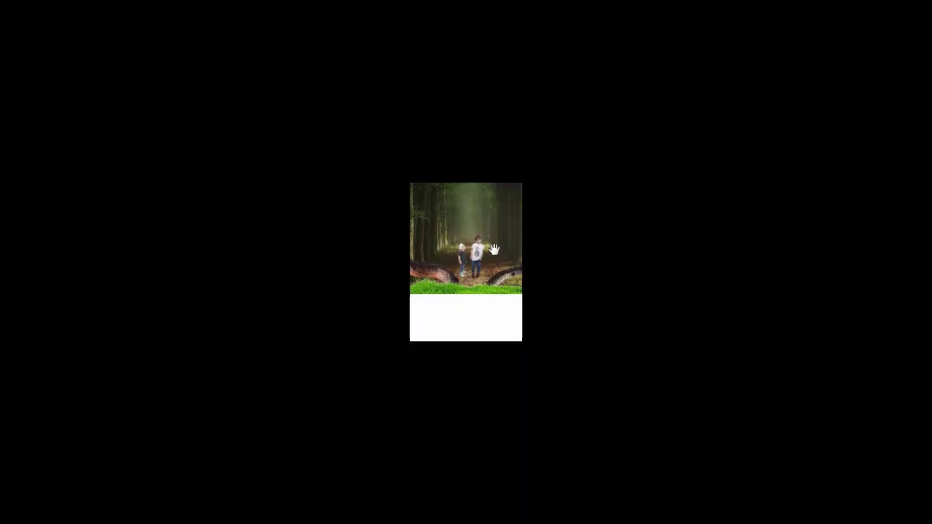
{"action": "scroll", "coordinate": [495, 286], "scroll_direction": "up", "scroll_amount": 2}
{"action": "key", "text": "f"}
{"action": "key", "text": "f"}
{"action": "scroll", "coordinate": [493, 289], "scroll_direction": "up", "scroll_amount": 2}
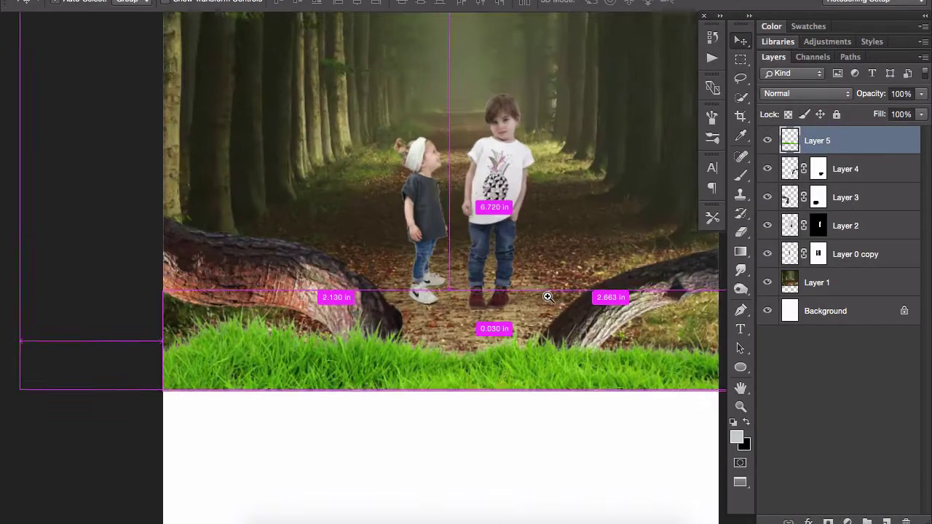
{"action": "scroll", "coordinate": [488, 299], "scroll_direction": "up", "scroll_amount": 2}
{"action": "scroll", "coordinate": [486, 301], "scroll_direction": "down", "scroll_amount": 4}
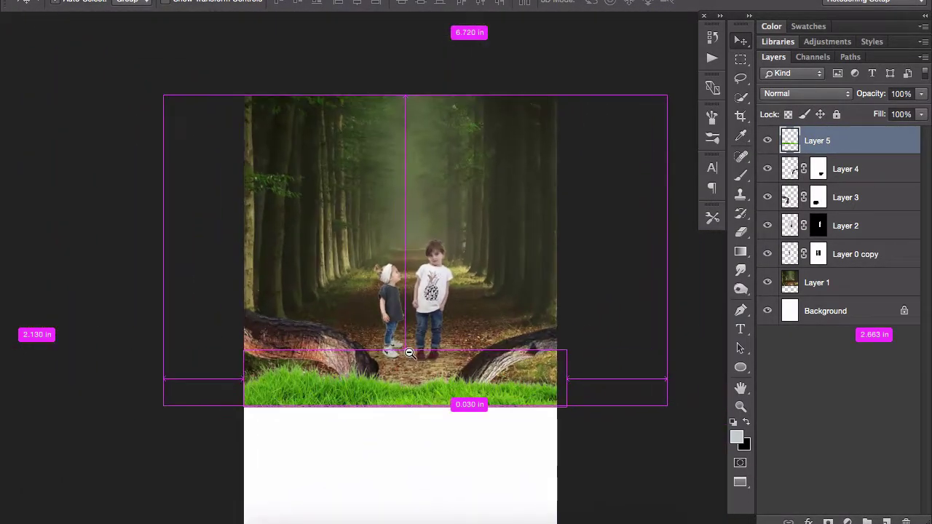
{"action": "left_click", "coordinate": [859, 237]}
{"action": "left_click", "coordinate": [859, 255], "text": "shift"}
Lower both children slightly and squash the grass into a thinner strip
{"action": "left_click_drag", "start_coordinate": [441, 255], "coordinate": [440, 272]}
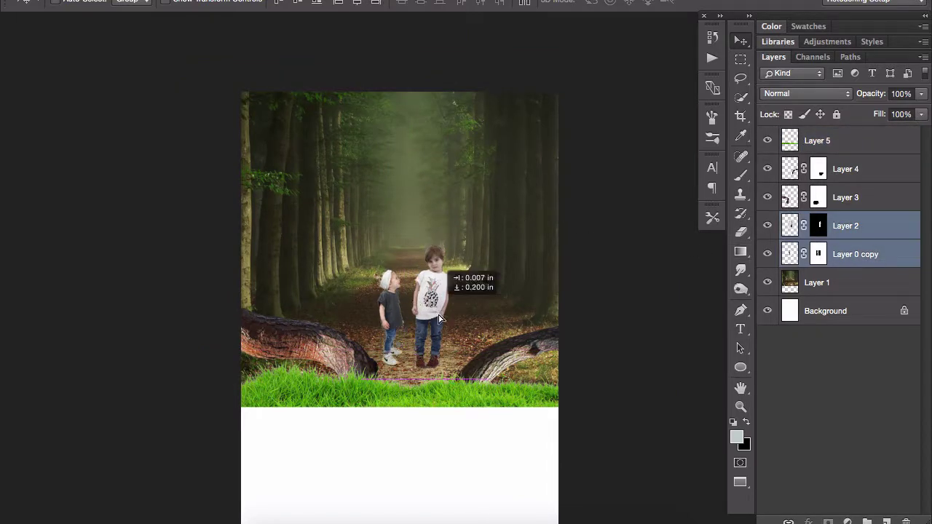
{"action": "left_click", "coordinate": [843, 141]}
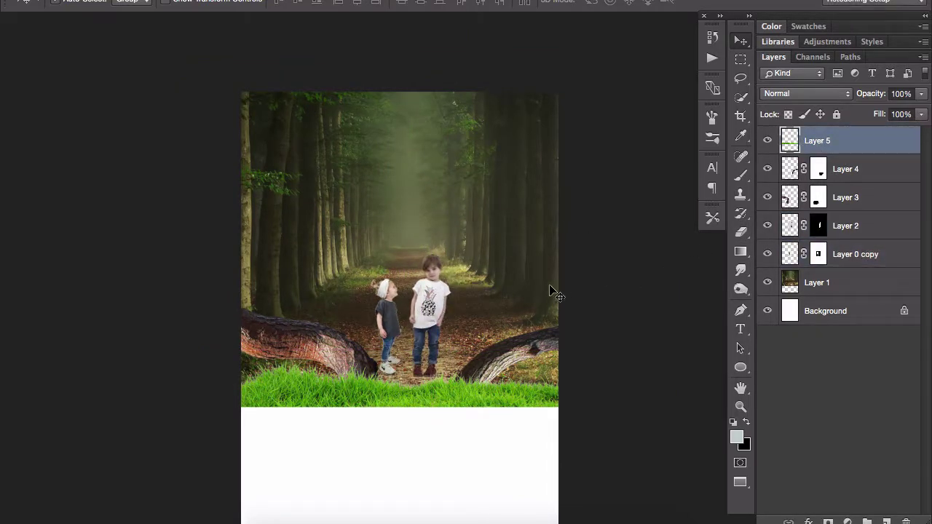
{"action": "key", "text": "ctrl+t"}
{"action": "mouse_move", "coordinate": [406, 349]}
{"action": "left_mouse_down"}
{"action": "mouse_move", "coordinate": [406, 377]}
{"action": "mouse_move", "coordinate": [447, 398]}
{"action": "left_mouse_up"}
{"action": "key", "text": "Return"}
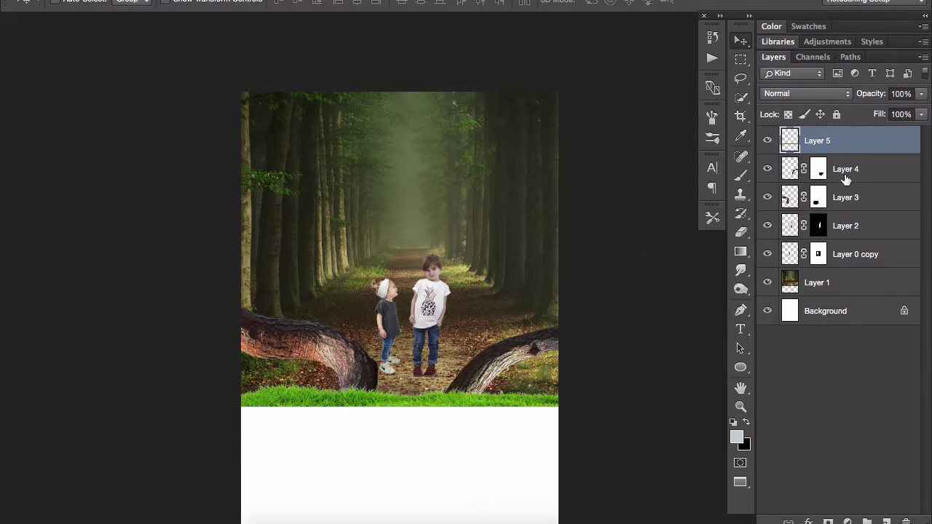
Shift Layer 2 and Layer 0 copy right, then add a new empty layer above Layer 3
{"action": "left_click", "coordinate": [847, 198]}
{"action": "left_click", "coordinate": [849, 230]}
{"action": "left_click", "coordinate": [853, 256], "text": "shift"}
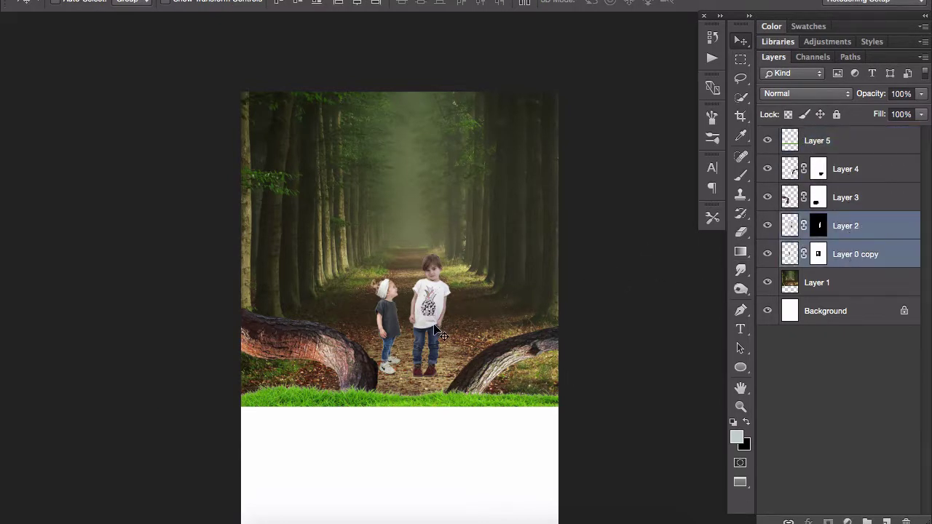
{"action": "left_click_drag", "start_coordinate": [442, 335], "coordinate": [452, 340]}
{"action": "left_click", "coordinate": [845, 197]}
{"action": "left_click", "coordinate": [767, 198]}
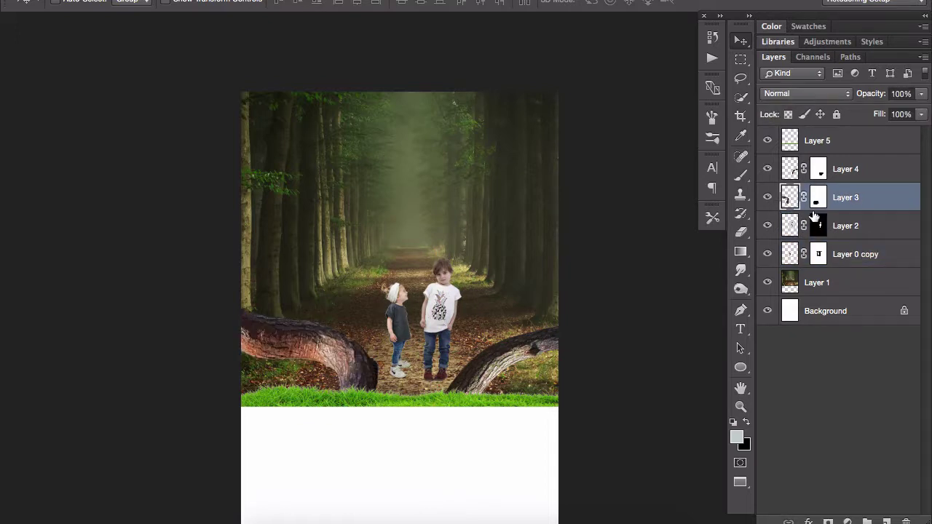
{"action": "left_click", "coordinate": [890, 521]}
{"action": "right_click", "coordinate": [851, 198]}
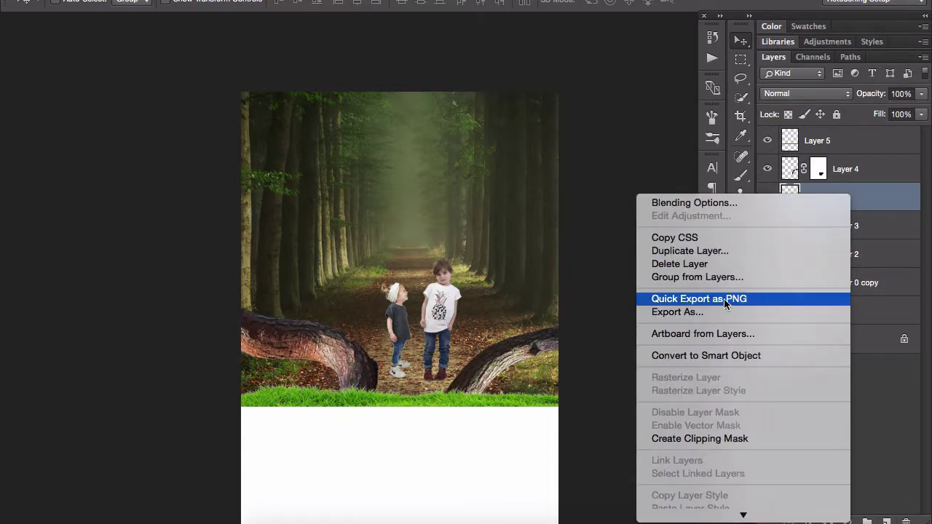
Clip the new layer to Layer 3, fill it with 50% Gray, and set it to Linear Light
{"action": "left_click", "coordinate": [699, 438]}
{"action": "left_click", "coordinate": [164, 0]}
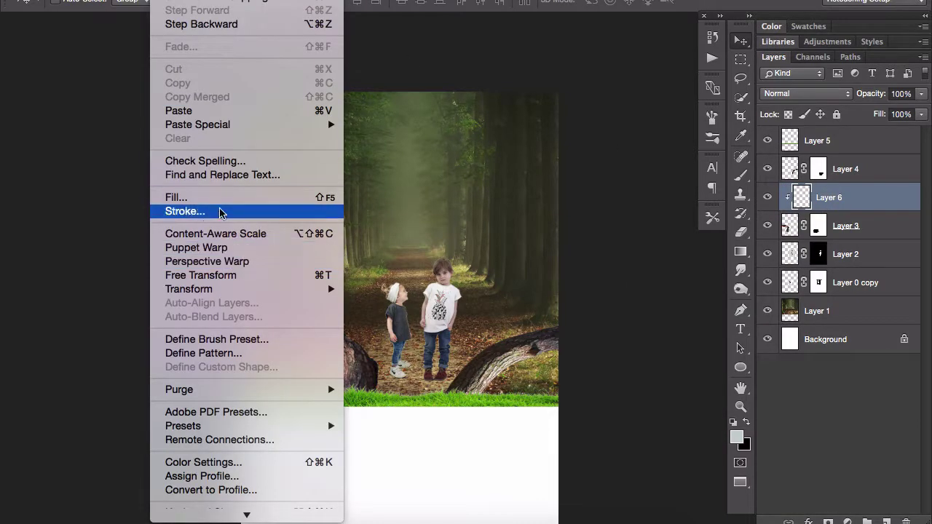
{"action": "left_click", "coordinate": [189, 198]}
{"action": "left_click", "coordinate": [447, 172]}
{"action": "left_click", "coordinate": [458, 188]}
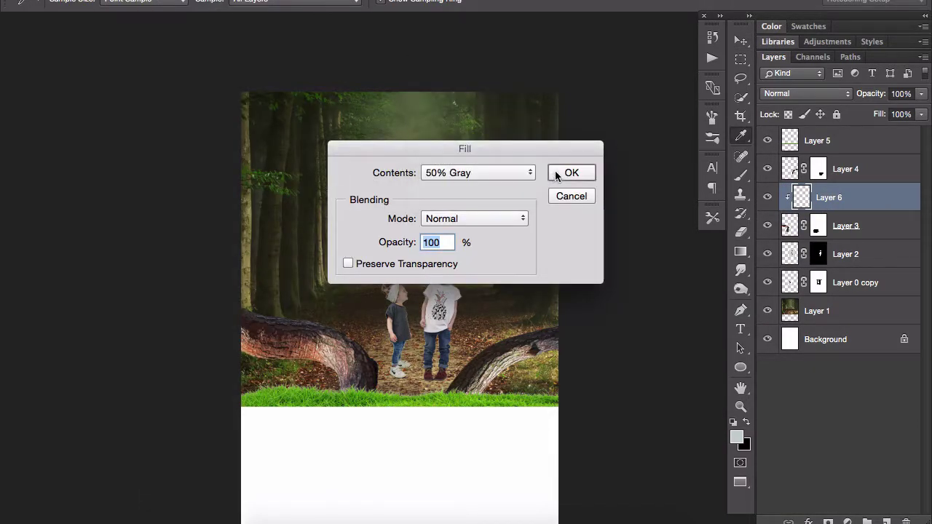
{"action": "left_click", "coordinate": [572, 173]}
{"action": "left_click", "coordinate": [779, 93]}
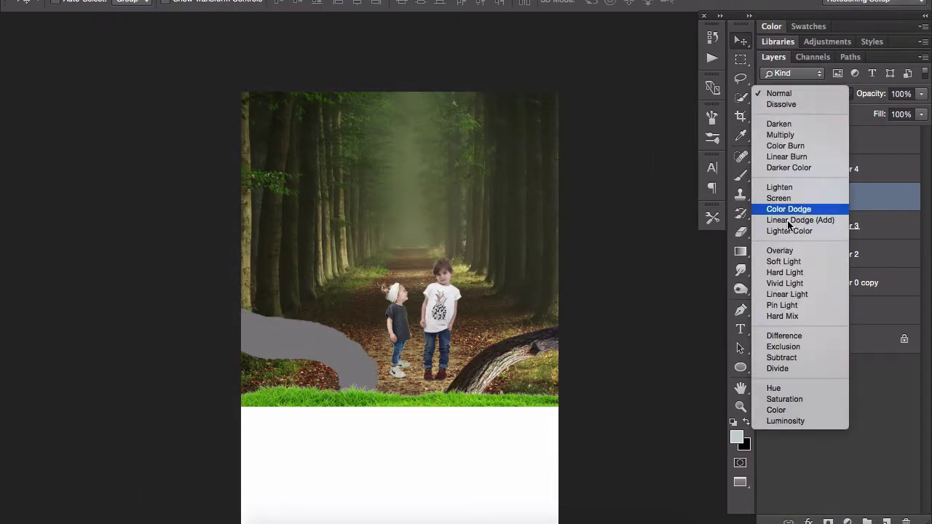
{"action": "left_click", "coordinate": [797, 294]}
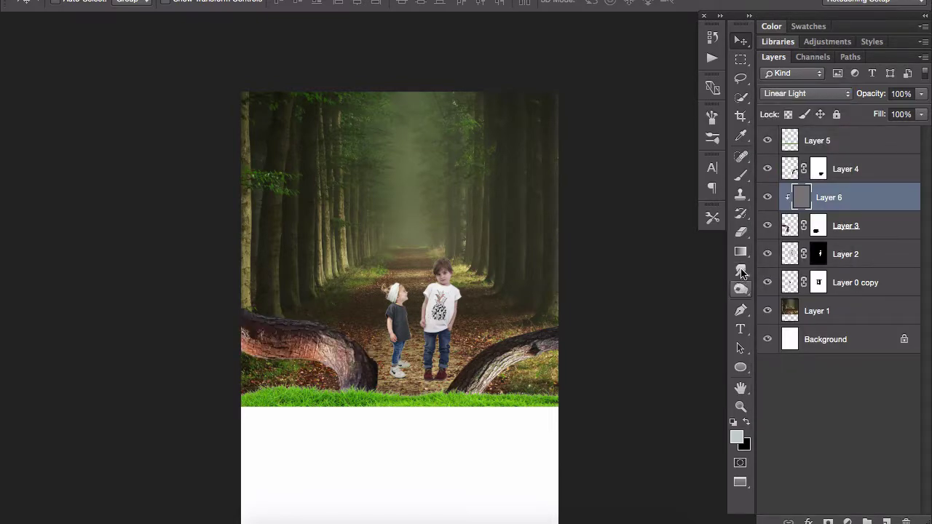
Select the Dodge tool and zoom in on the left branch
{"action": "right_click", "coordinate": [741, 272]}
{"action": "right_click", "coordinate": [740, 289]}
{"action": "left_click", "coordinate": [782, 290]}
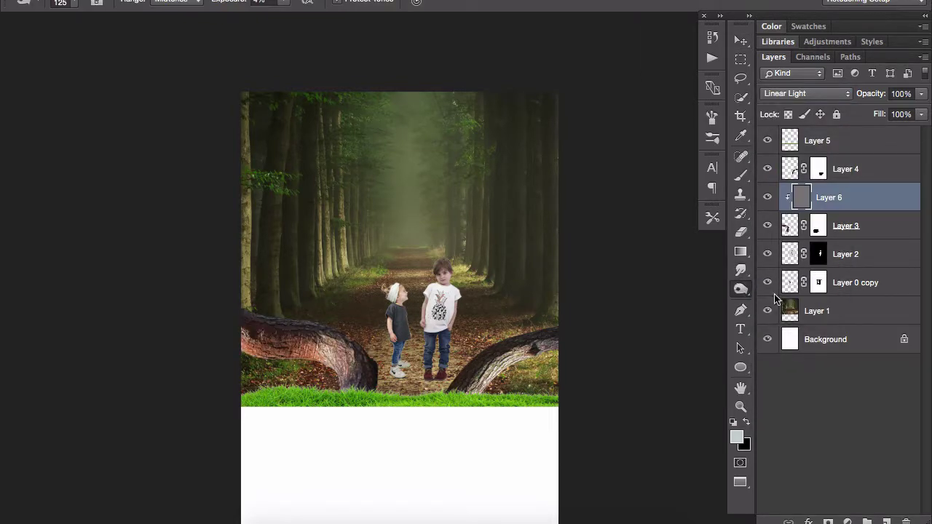
{"action": "left_click", "coordinate": [305, 349], "text": "ctrl"}
Dodge the branch bark's highlights and burn its midtones on the grey layer
{"action": "left_click_drag", "start_coordinate": [360, 332], "coordinate": [362, 335]}
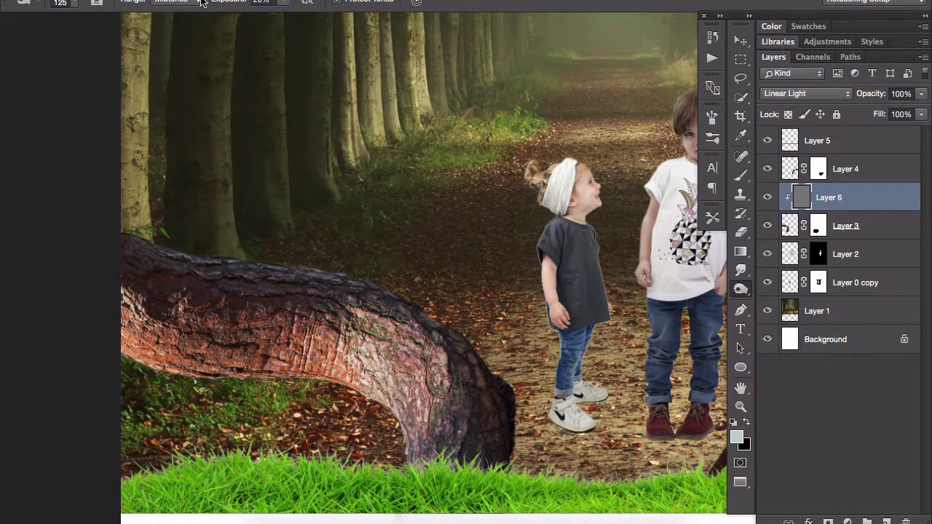
{"action": "left_click", "coordinate": [202, 2]}
{"action": "left_click", "coordinate": [182, 9]}
{"action": "mouse_move", "coordinate": [349, 334]}
{"action": "left_mouse_down"}
{"action": "mouse_move", "coordinate": [408, 384]}
{"action": "mouse_move", "coordinate": [131, 335]}
{"action": "mouse_move", "coordinate": [410, 389]}
{"action": "left_mouse_up"}
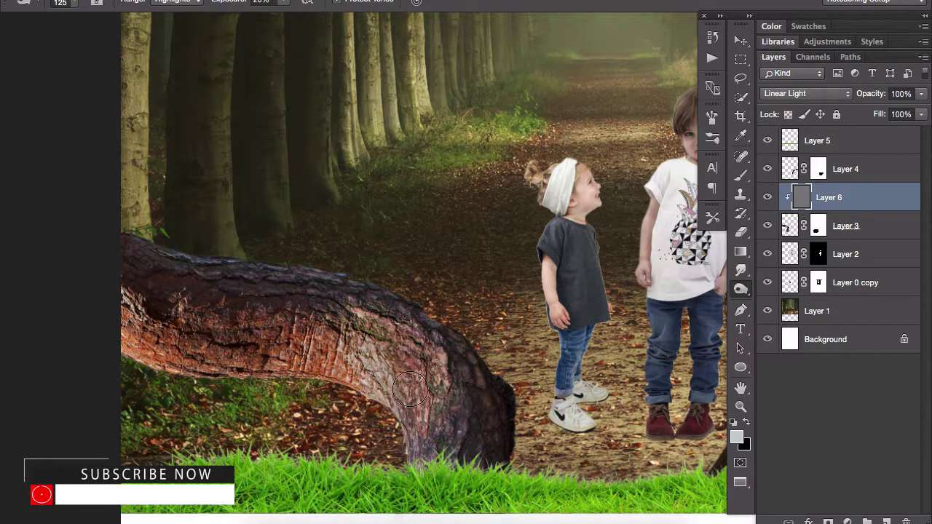
{"action": "left_click", "coordinate": [767, 201]}
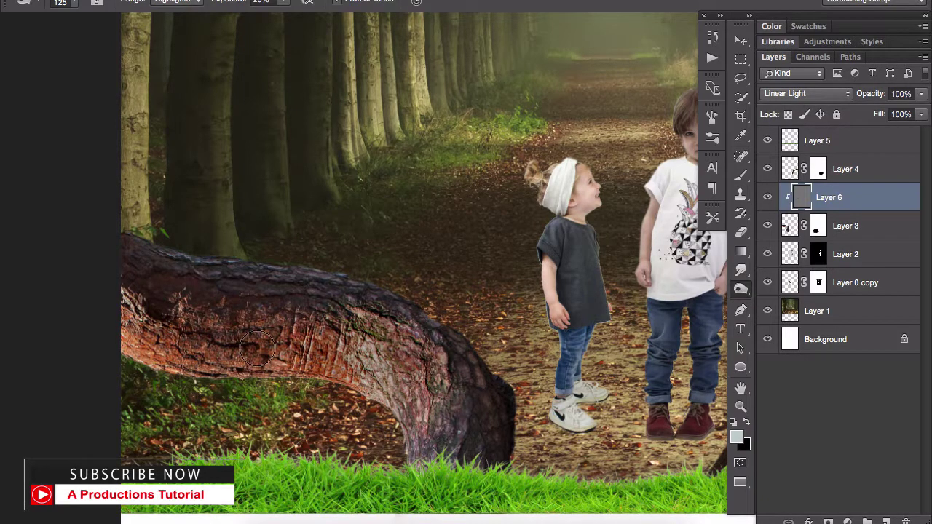
{"action": "mouse_move", "coordinate": [256, 348]}
{"action": "left_mouse_down"}
{"action": "mouse_move", "coordinate": [193, 336]}
{"action": "mouse_move", "coordinate": [133, 354]}
{"action": "mouse_move", "coordinate": [375, 389]}
{"action": "mouse_move", "coordinate": [430, 441]}
{"action": "mouse_move", "coordinate": [415, 470]}
{"action": "mouse_move", "coordinate": [346, 354]}
{"action": "mouse_move", "coordinate": [350, 331]}
{"action": "mouse_move", "coordinate": [409, 336]}
{"action": "mouse_move", "coordinate": [390, 402]}
{"action": "mouse_move", "coordinate": [436, 381]}
{"action": "mouse_move", "coordinate": [462, 406]}
{"action": "mouse_move", "coordinate": [321, 339]}
{"action": "mouse_move", "coordinate": [189, 349]}
{"action": "mouse_move", "coordinate": [141, 323]}
{"action": "mouse_move", "coordinate": [375, 382]}
{"action": "mouse_move", "coordinate": [394, 355]}
{"action": "left_mouse_up"}
{"action": "left_click", "coordinate": [177, 1]}
{"action": "left_click", "coordinate": [174, 26]}
Merge the grey shading layer down into Layer 3
{"action": "key", "text": "ctrl+minus"}
{"action": "key", "text": "ctrl+minus"}
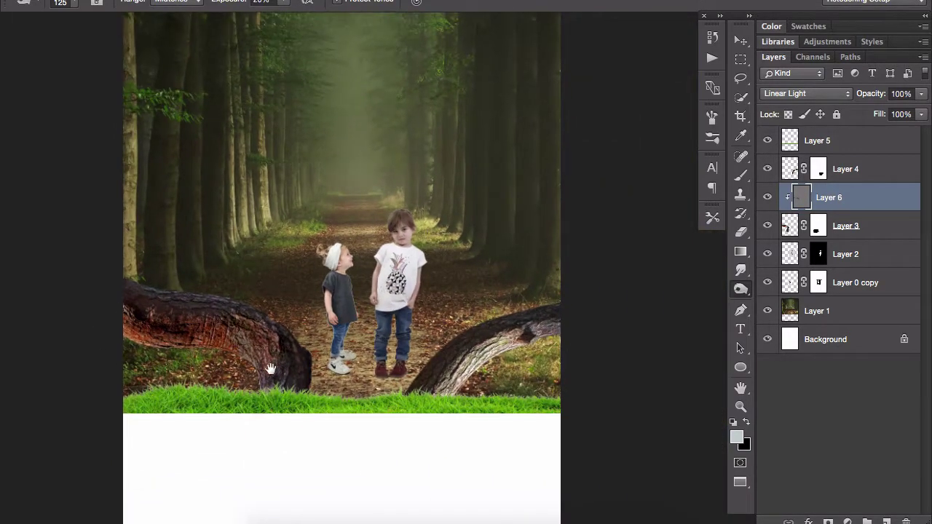
{"action": "left_click", "coordinate": [821, 228], "text": "shift"}
{"action": "key", "text": "ctrl+e"}
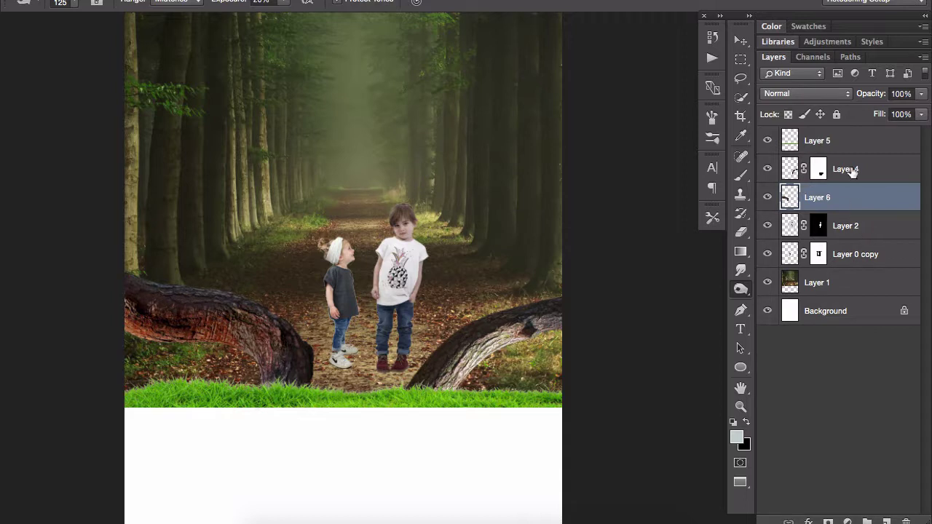
{"action": "left_click", "coordinate": [853, 170]}
{"action": "left_click", "coordinate": [861, 202]}
Clip a Hue/Saturation adjustment to the left branch with Saturation -47, Lightness -20
{"action": "left_click", "coordinate": [847, 522]}
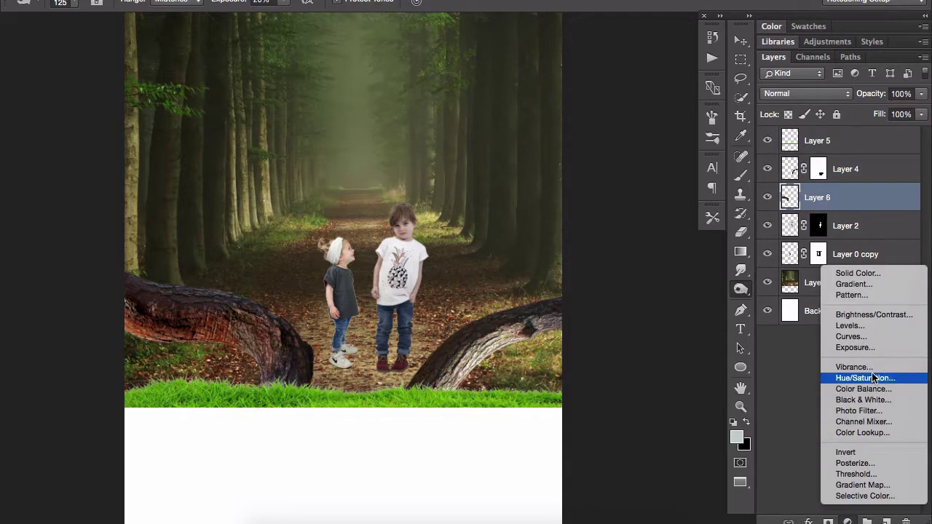
{"action": "left_click", "coordinate": [874, 378]}
{"action": "left_click", "coordinate": [415, 484]}
{"action": "left_click_drag", "start_coordinate": [418, 364], "coordinate": [401, 400]}
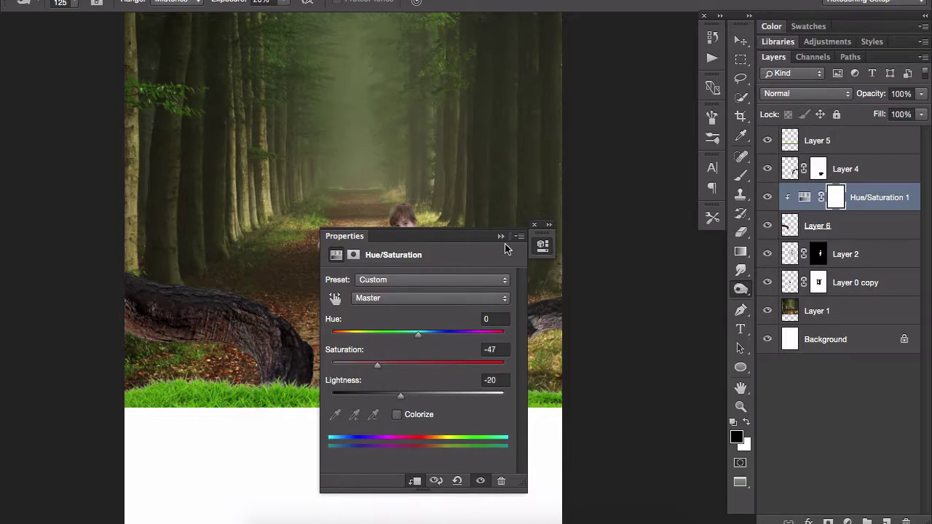
{"action": "left_click", "coordinate": [534, 228]}
{"action": "left_click", "coordinate": [874, 173]}
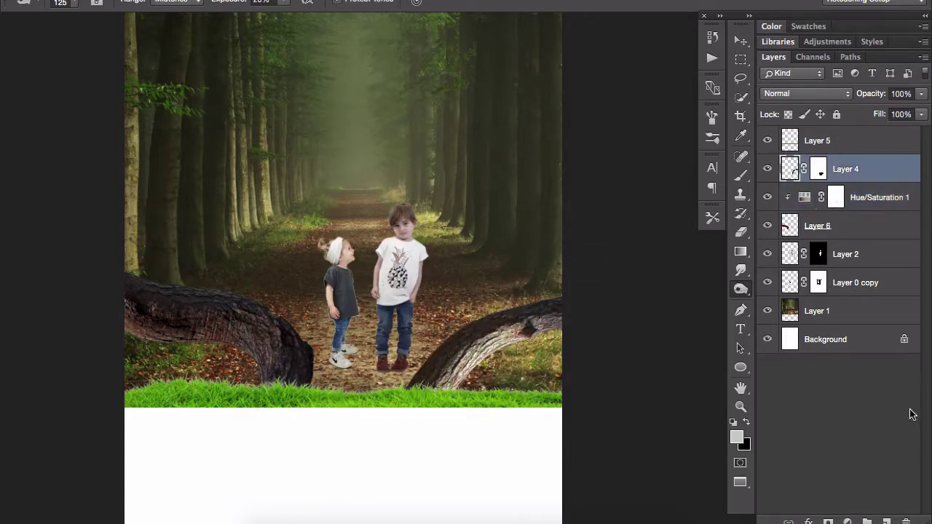
Add a new layer clipped to Layer 4, filled with 50% Gray and set to Linear Light
{"action": "left_click", "coordinate": [886, 522]}
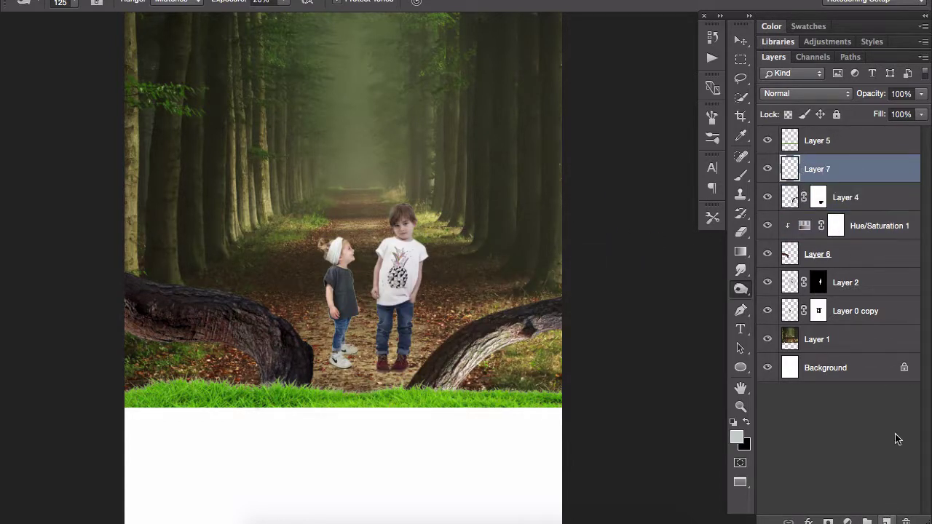
{"action": "right_click", "coordinate": [876, 179]}
{"action": "left_click", "coordinate": [735, 416]}
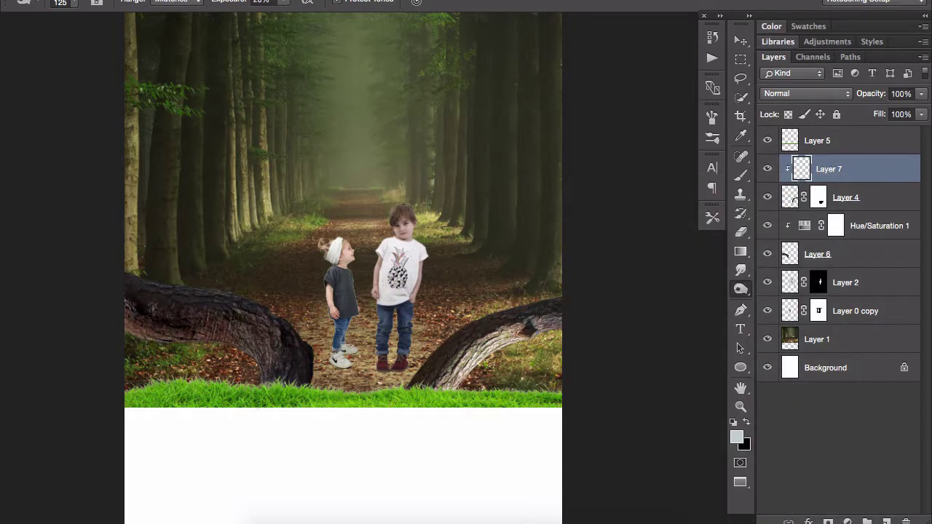
{"action": "left_click", "coordinate": [137, 0]}
{"action": "left_click", "coordinate": [236, 198]}
{"action": "left_click", "coordinate": [568, 174]}
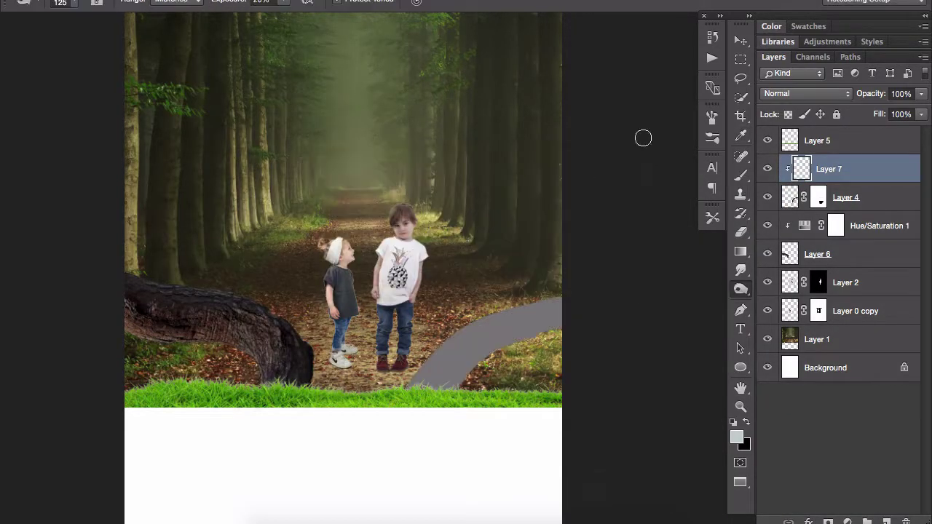
{"action": "left_click", "coordinate": [806, 93]}
{"action": "left_click", "coordinate": [798, 294]}
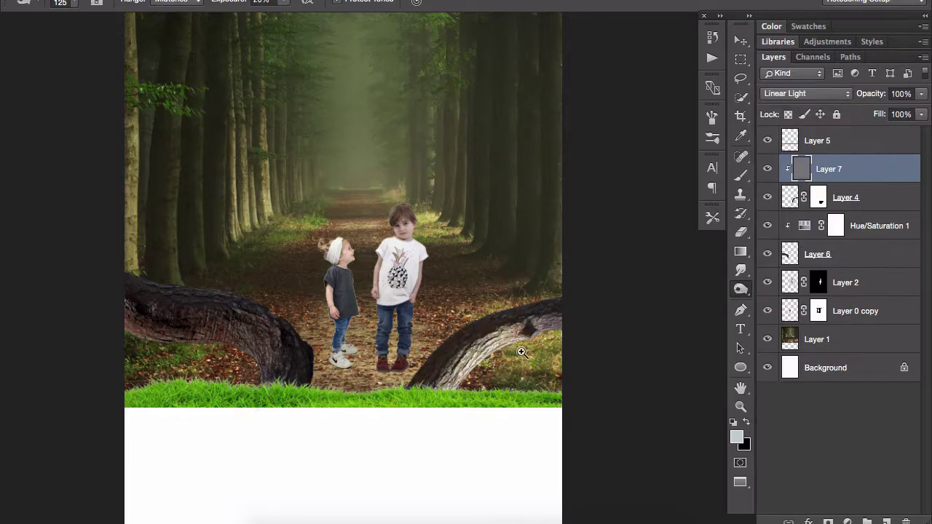
Burn darker shading into the right branch's bark, then merge it with Layer 4
{"action": "scroll", "coordinate": [521, 353], "scroll_direction": "up", "scroll_amount": 2}
{"action": "mouse_move", "coordinate": [523, 332]}
{"action": "left_mouse_down"}
{"action": "mouse_move", "coordinate": [452, 351]}
{"action": "mouse_move", "coordinate": [407, 393]}
{"action": "mouse_move", "coordinate": [517, 314]}
{"action": "mouse_move", "coordinate": [397, 396]}
{"action": "mouse_move", "coordinate": [546, 321]}
{"action": "mouse_move", "coordinate": [413, 377]}
{"action": "mouse_move", "coordinate": [453, 331]}
{"action": "left_mouse_up"}
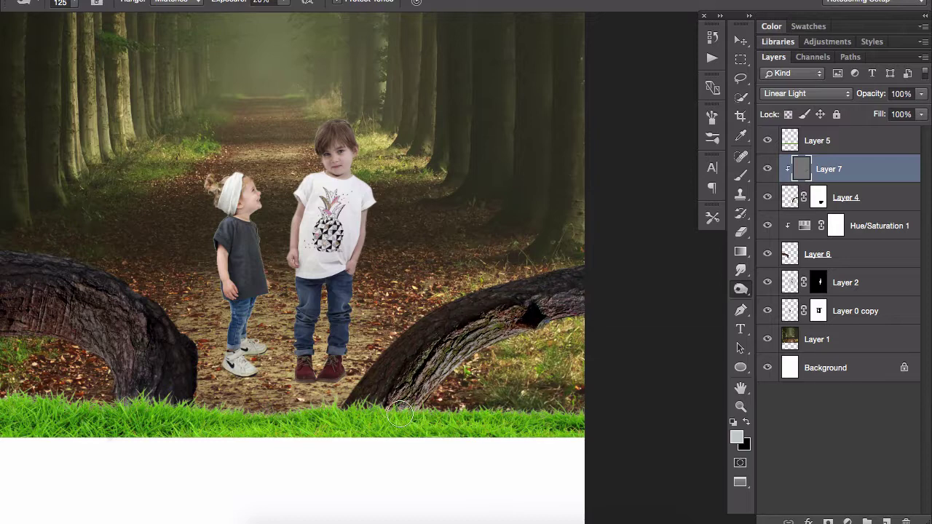
{"action": "left_click_drag", "start_coordinate": [399, 414], "coordinate": [444, 364]}
{"action": "mouse_move", "coordinate": [562, 327]}
{"action": "left_mouse_down"}
{"action": "mouse_move", "coordinate": [536, 316]}
{"action": "mouse_move", "coordinate": [583, 296]}
{"action": "left_mouse_up"}
{"action": "left_click", "coordinate": [174, 1]}
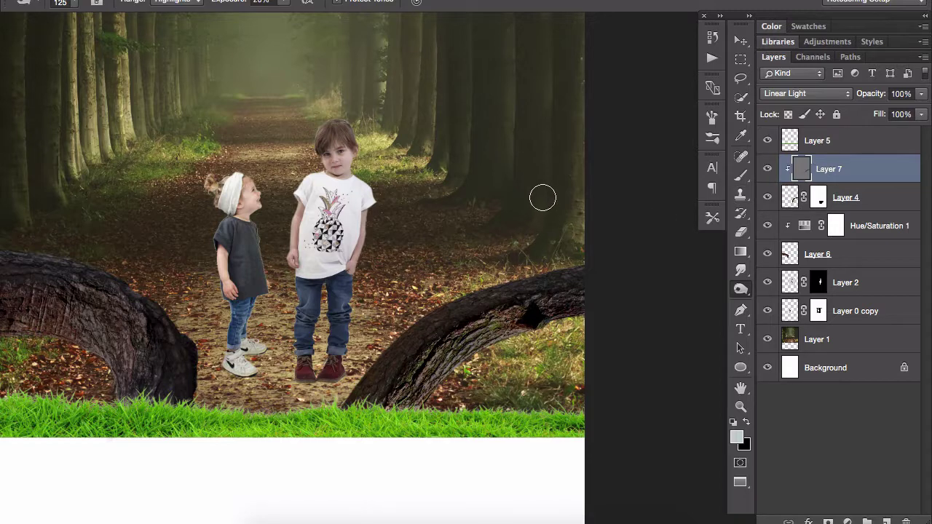
{"action": "key", "text": "e"}
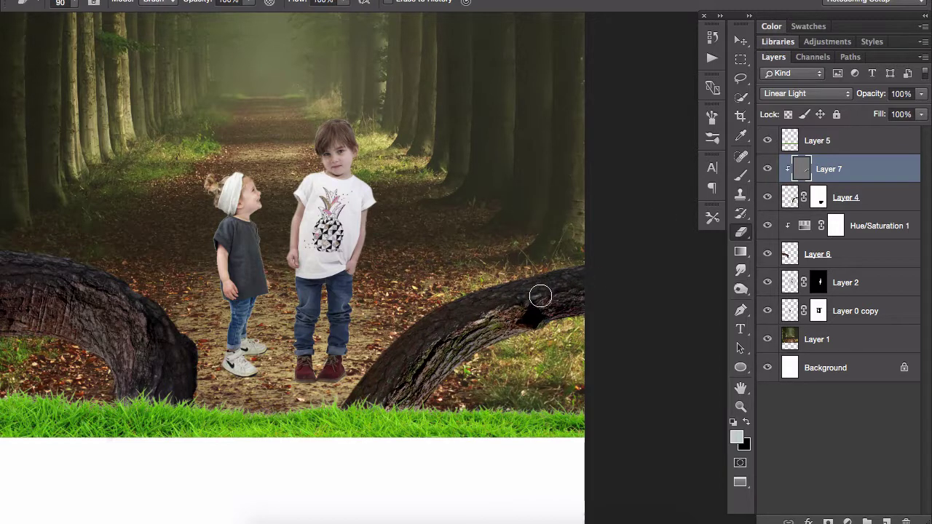
{"action": "key", "text": "ctrl+minus"}
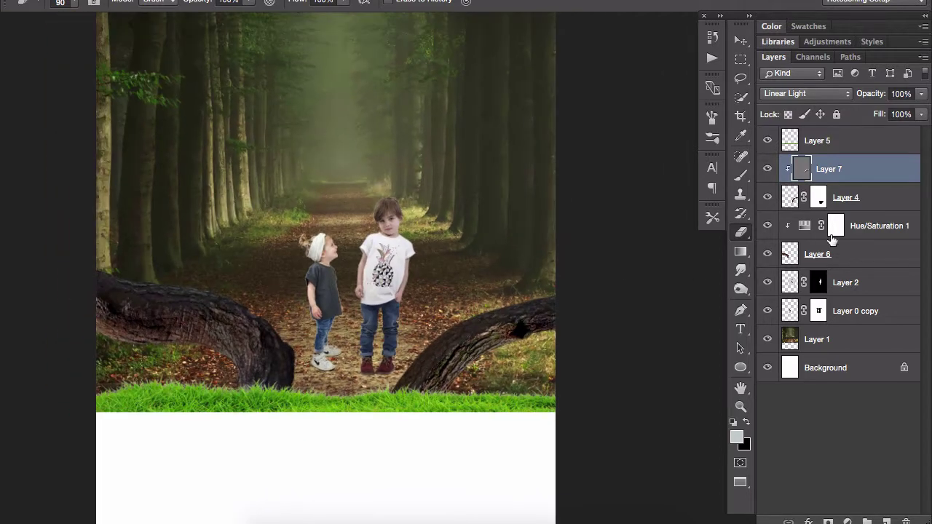
{"action": "left_click", "coordinate": [873, 202], "text": "shift"}
{"action": "key", "text": "ctrl+e"}
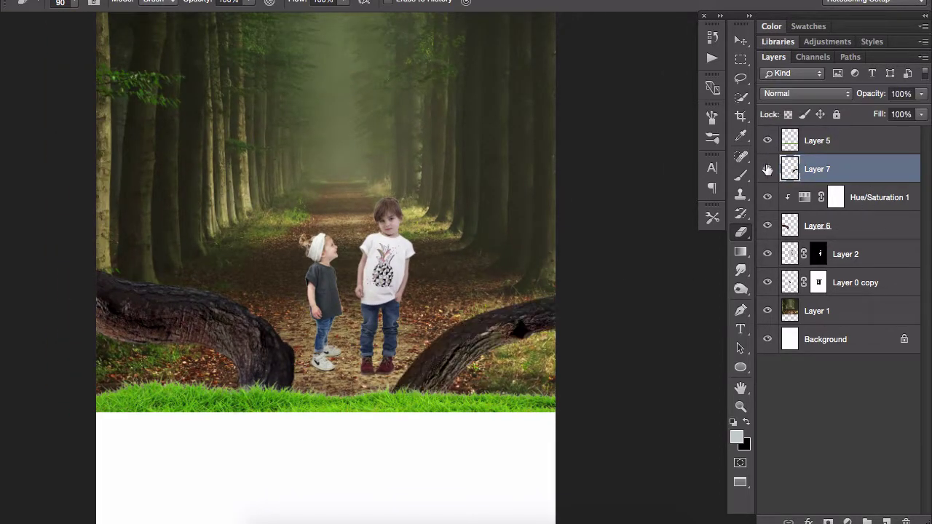
Contract Layer 5's grass selection slightly and add a layer mask from it, toggling to compare
{"action": "left_click", "coordinate": [819, 143]}
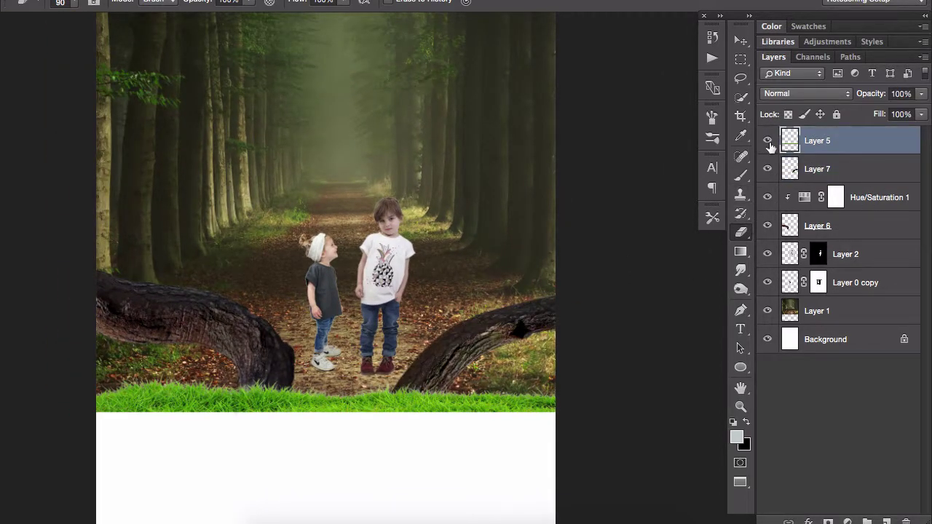
{"action": "left_click", "coordinate": [790, 142], "text": "ctrl"}
{"action": "left_click", "coordinate": [291, 0]}
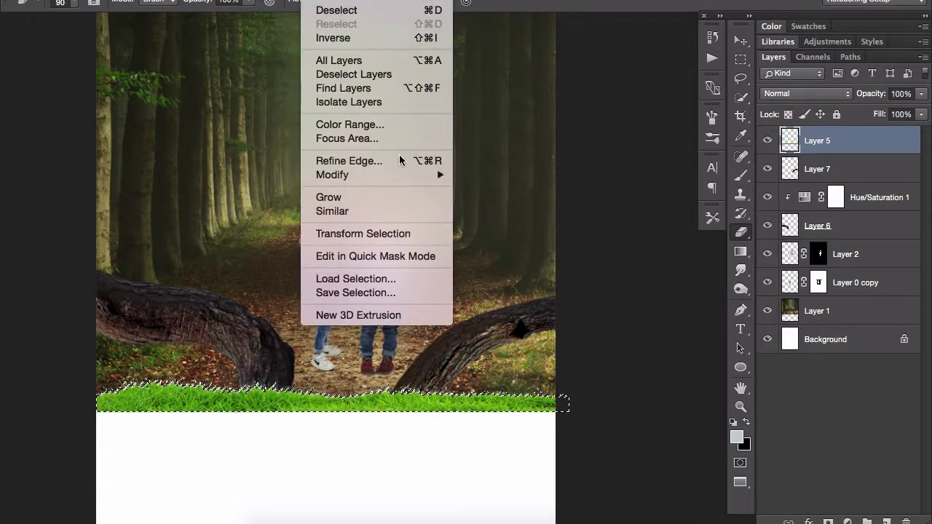
{"action": "left_click", "coordinate": [421, 174]}
{"action": "left_click", "coordinate": [315, 0]}
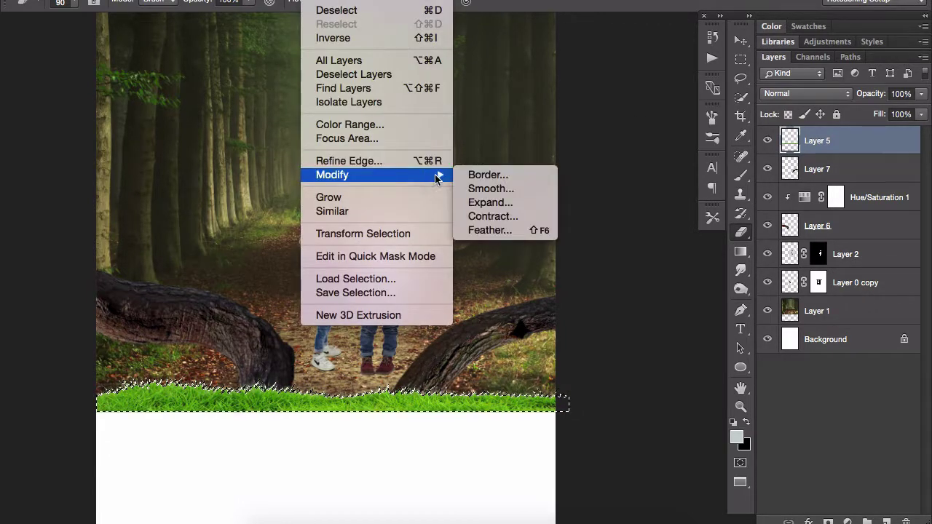
{"action": "left_click", "coordinate": [492, 216]}
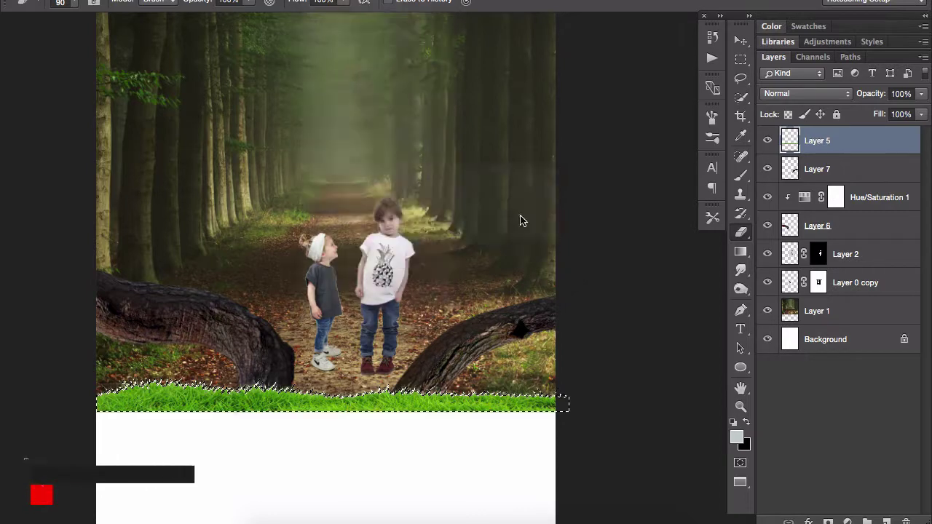
{"action": "key", "text": "Return"}
{"action": "left_click", "coordinate": [828, 522]}
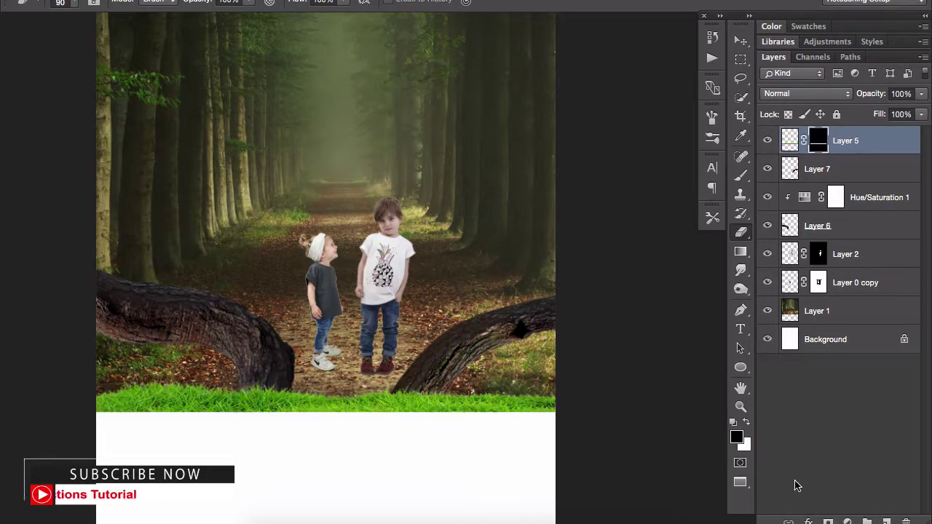
{"action": "left_click", "coordinate": [819, 141], "text": "shift"}
{"action": "left_click", "coordinate": [818, 140], "text": "shift"}
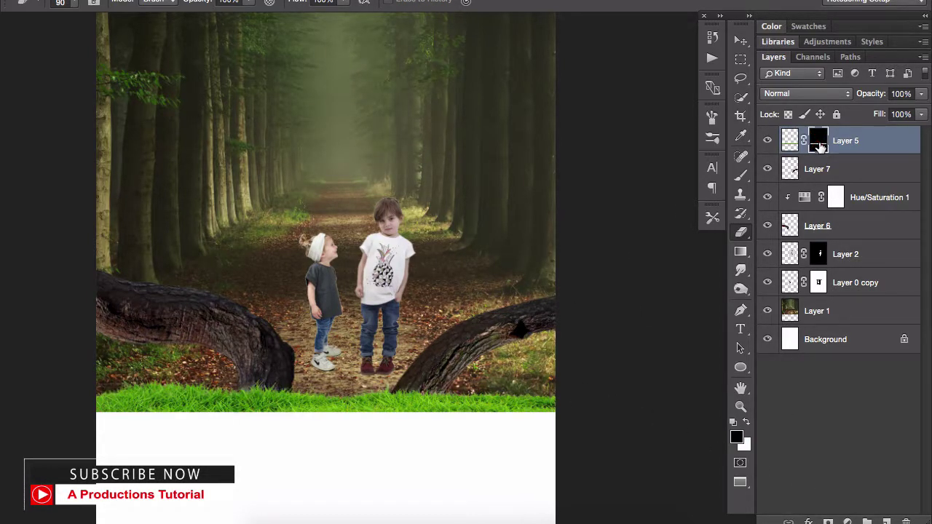
{"action": "left_click", "coordinate": [819, 140], "text": "shift"}
Scale up Layer 2 and Layer 0 copy together, shifting both children slightly left and down
{"action": "key", "text": "v"}
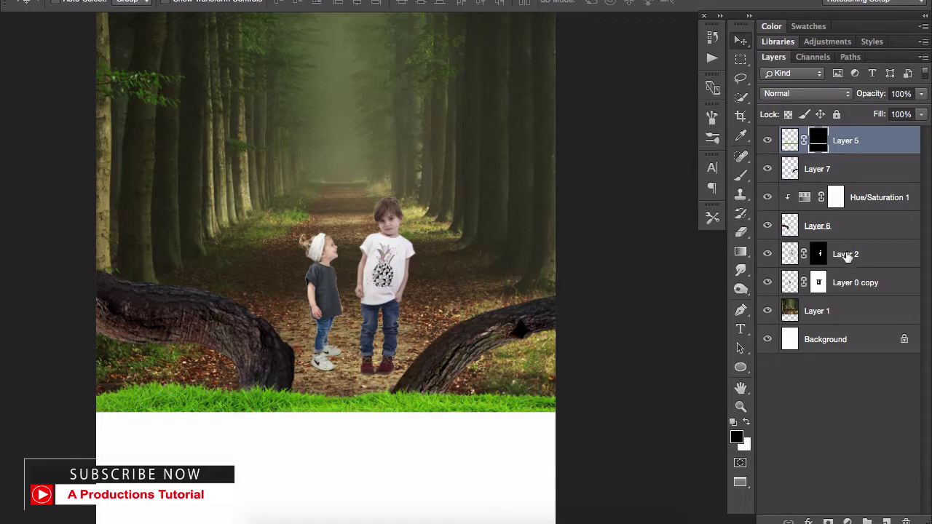
{"action": "left_click", "coordinate": [845, 255]}
{"action": "left_click", "coordinate": [853, 282], "text": "shift"}
{"action": "key", "text": "ctrl+t"}
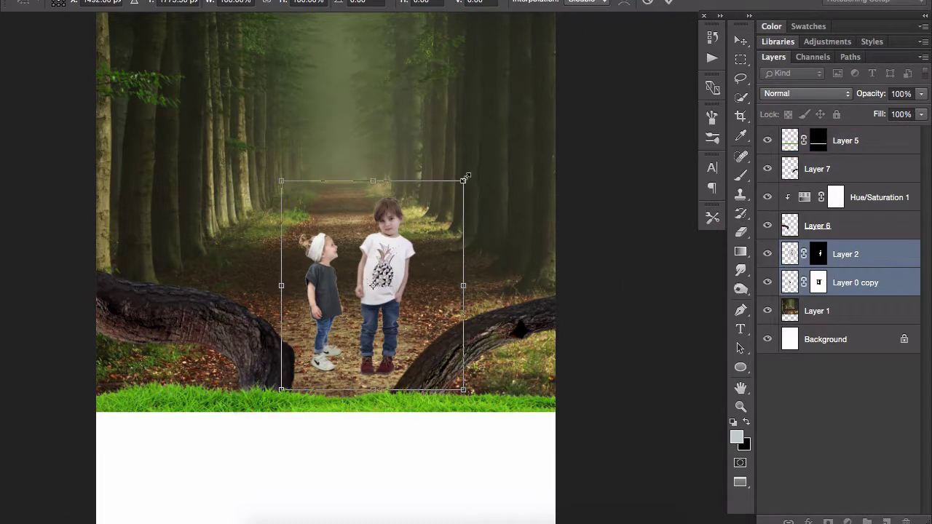
{"action": "left_click_drag", "start_coordinate": [466, 176], "coordinate": [475, 170]}
{"action": "left_click_drag", "start_coordinate": [388, 253], "coordinate": [356, 275]}
{"action": "key", "text": "Return"}
Space the girl and boy slightly apart, then add a new Layer 8 at the top
{"action": "left_click", "coordinate": [835, 386]}
{"action": "left_click", "coordinate": [855, 282]}
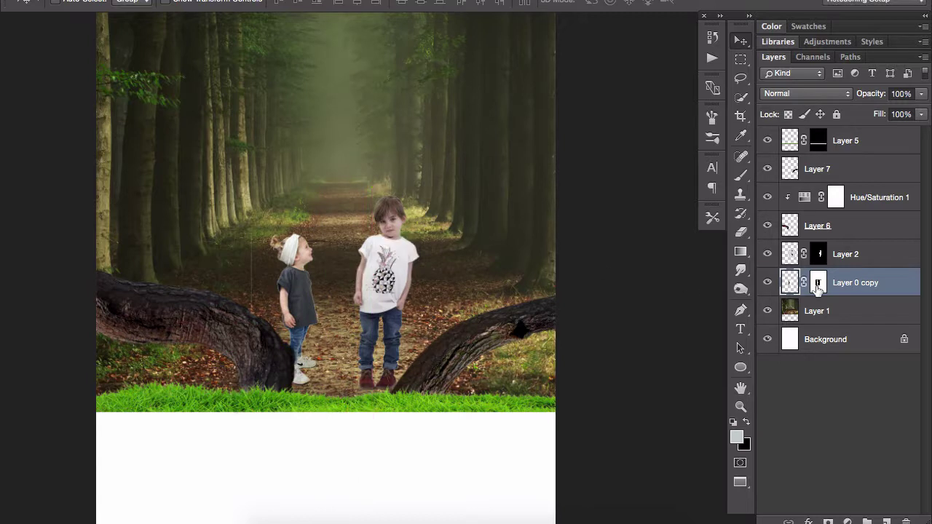
{"action": "key", "text": "b"}
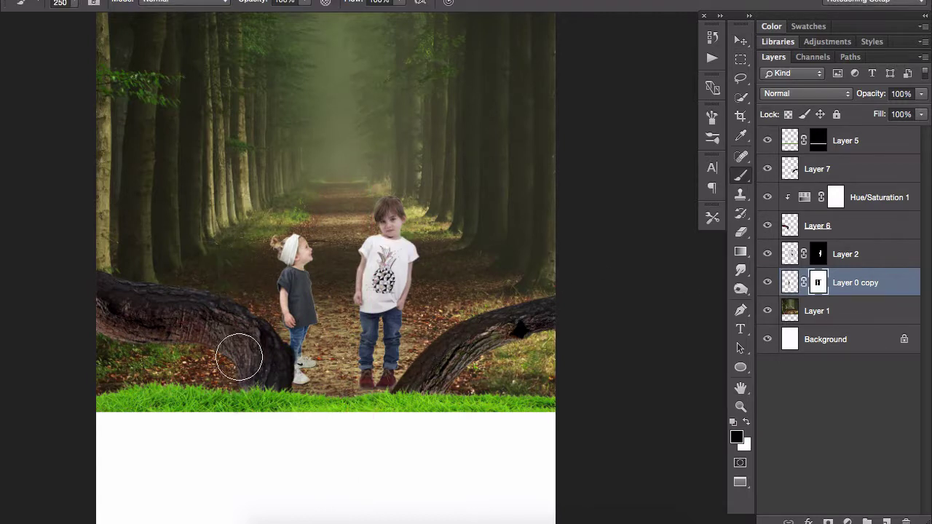
{"action": "key", "text": "x"}
{"action": "key", "text": "v"}
{"action": "left_click", "coordinate": [415, 295]}
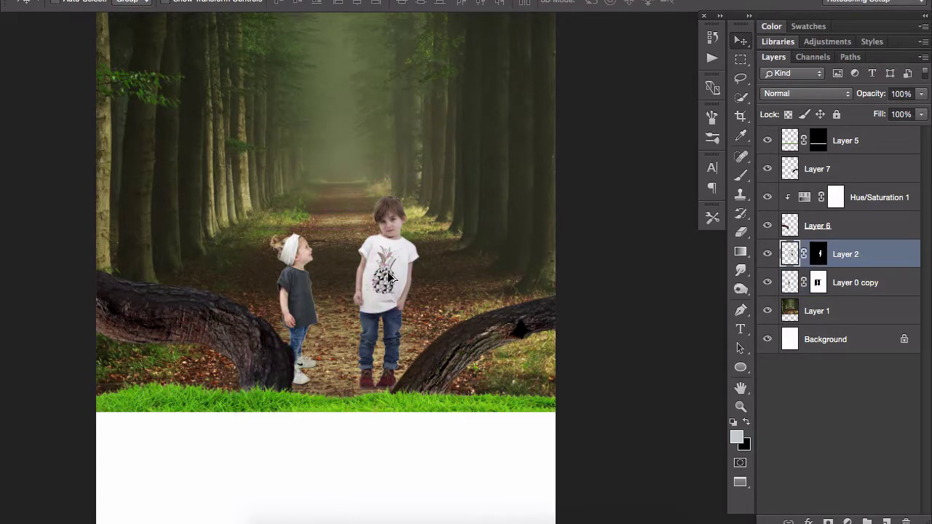
{"action": "left_click_drag", "start_coordinate": [386, 279], "coordinate": [402, 286]}
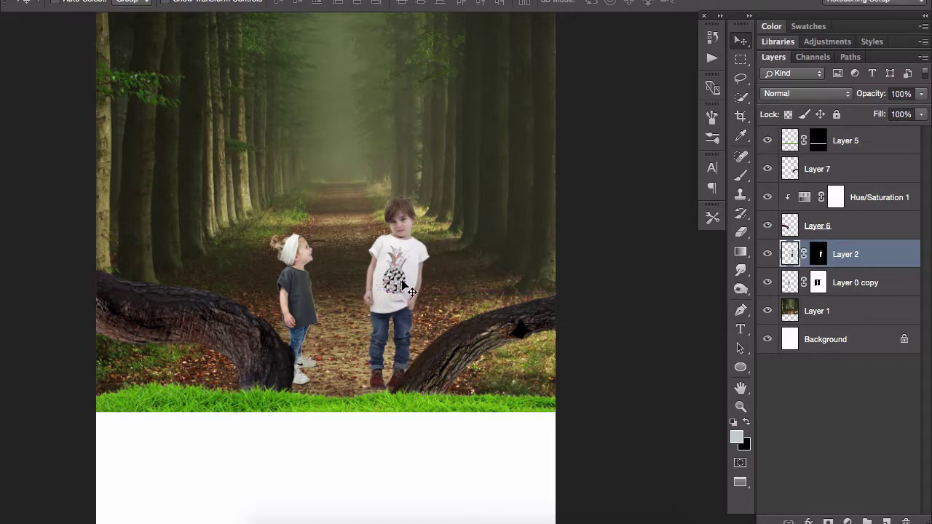
{"action": "left_click_drag", "start_coordinate": [297, 298], "coordinate": [306, 297]}
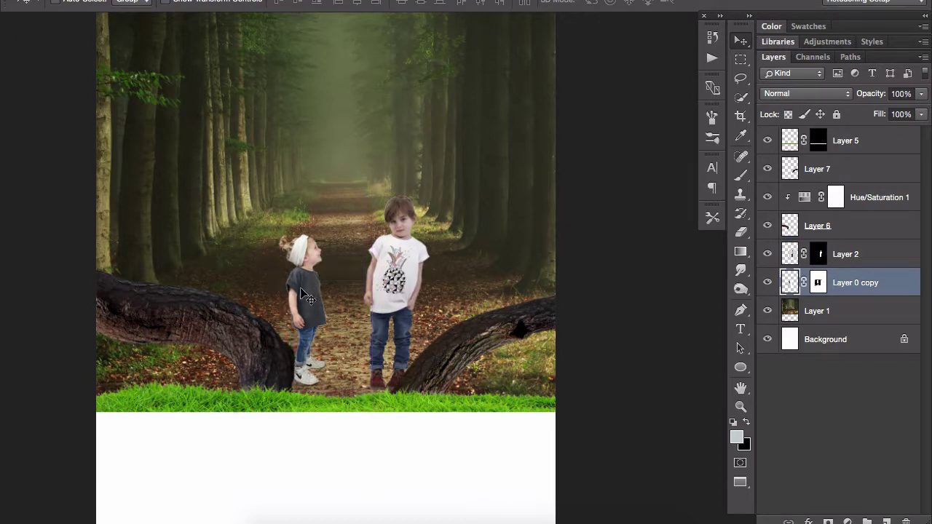
{"action": "left_click", "coordinate": [886, 522]}
{"action": "left_click_drag", "start_coordinate": [828, 252], "coordinate": [831, 129]}
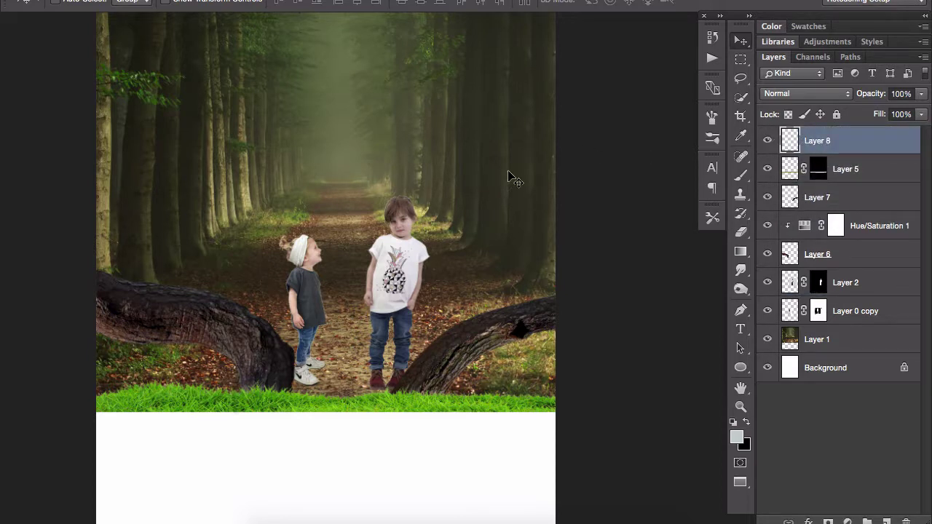
Set the foreground colour to a dark blue-grey
{"action": "key", "text": "b"}
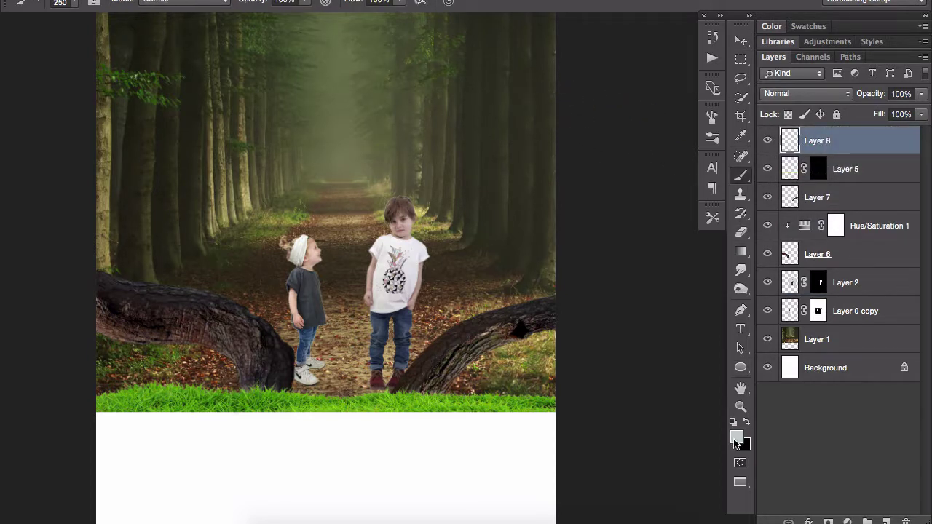
{"action": "left_click", "coordinate": [736, 437]}
{"action": "left_click_drag", "start_coordinate": [673, 333], "coordinate": [673, 304]}
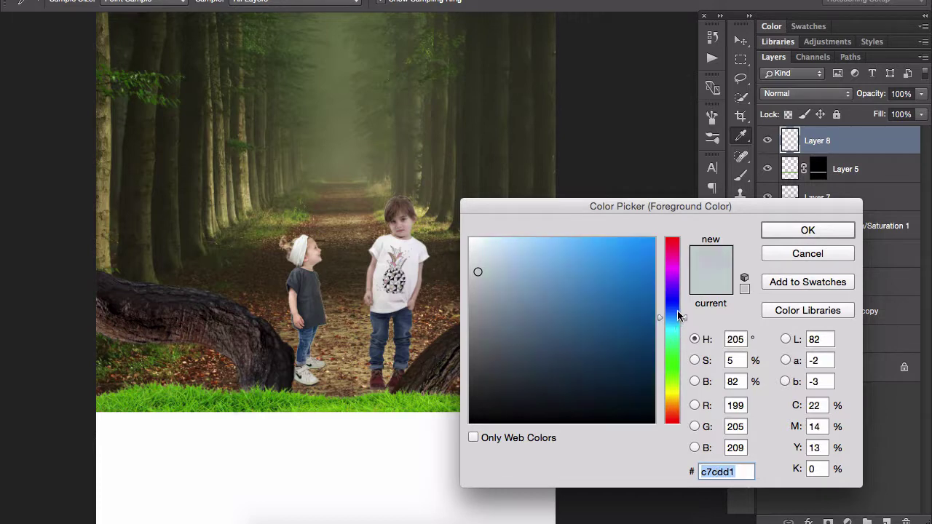
{"action": "left_click", "coordinate": [508, 342]}
{"action": "key", "text": "Return"}
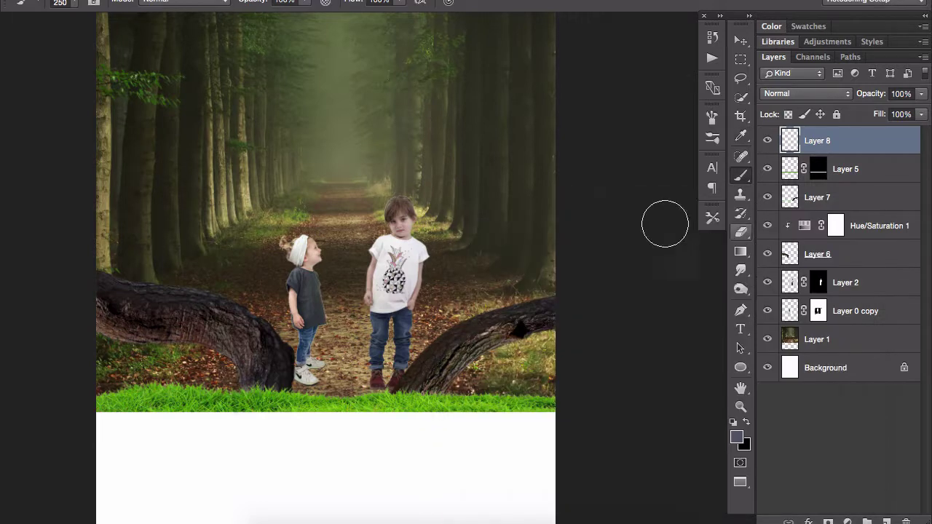
Paint mist across the lower scene with a large textured brush 63
{"action": "right_click", "coordinate": [383, 155]}
{"action": "left_click", "coordinate": [640, 344]}
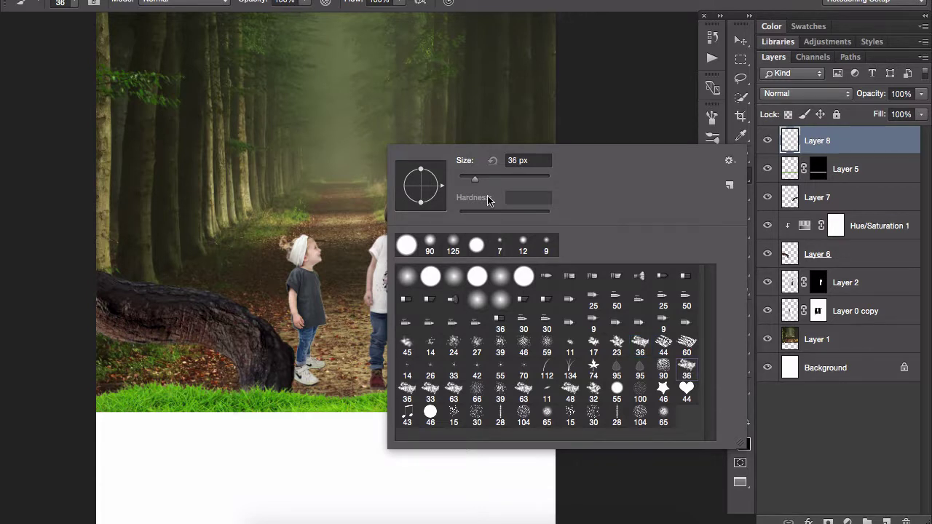
{"action": "left_click_drag", "start_coordinate": [475, 180], "coordinate": [495, 179]}
{"action": "left_click", "coordinate": [450, 390]}
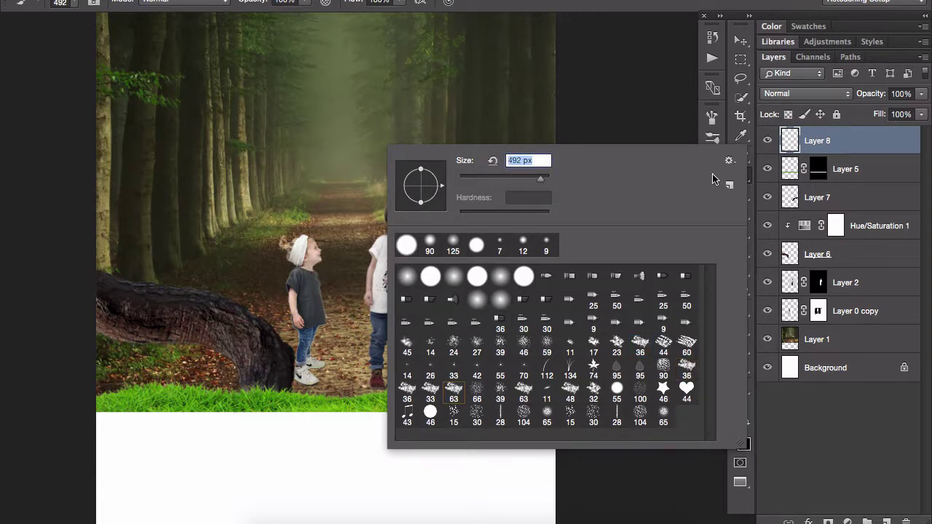
{"action": "key", "text": "Return"}
{"action": "mouse_move", "coordinate": [531, 354]}
{"action": "left_mouse_down"}
{"action": "mouse_move", "coordinate": [292, 364]}
{"action": "mouse_move", "coordinate": [104, 354]}
{"action": "mouse_move", "coordinate": [551, 307]}
{"action": "mouse_move", "coordinate": [408, 306]}
{"action": "left_mouse_up"}
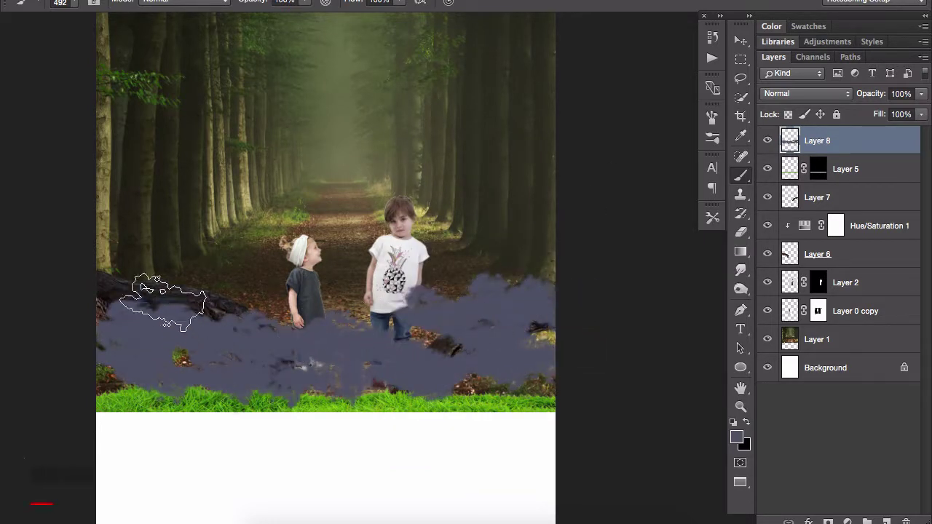
{"action": "left_click_drag", "start_coordinate": [160, 248], "coordinate": [83, 311]}
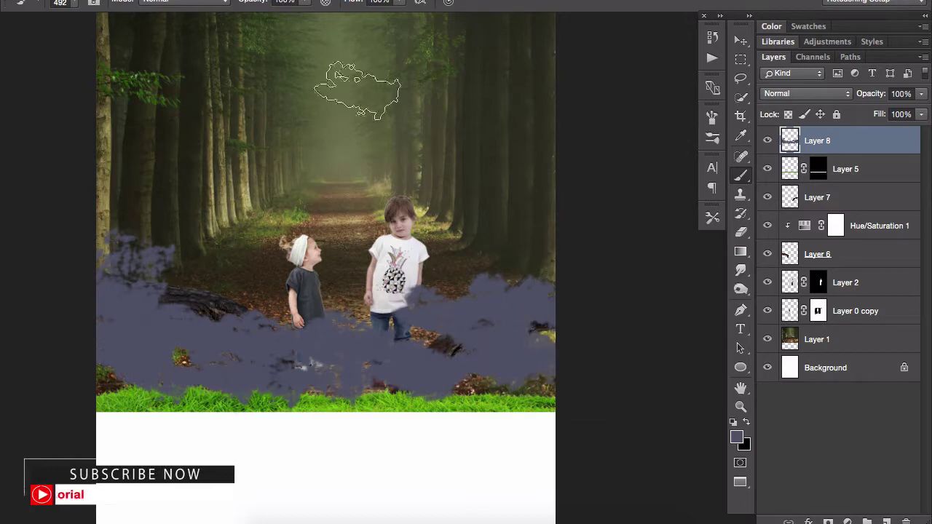
Apply a heavy Gaussian Blur to the blue-grey paint on Layer 8
{"action": "key", "text": "v"}
{"action": "left_click", "coordinate": [320, 0]}
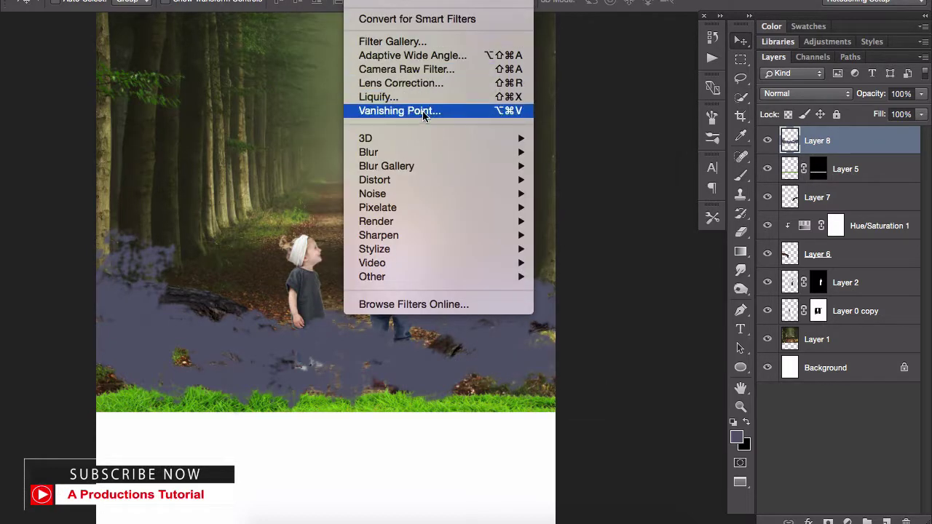
{"action": "mouse_move", "coordinate": [368, 153]}
{"action": "left_click", "coordinate": [597, 207]}
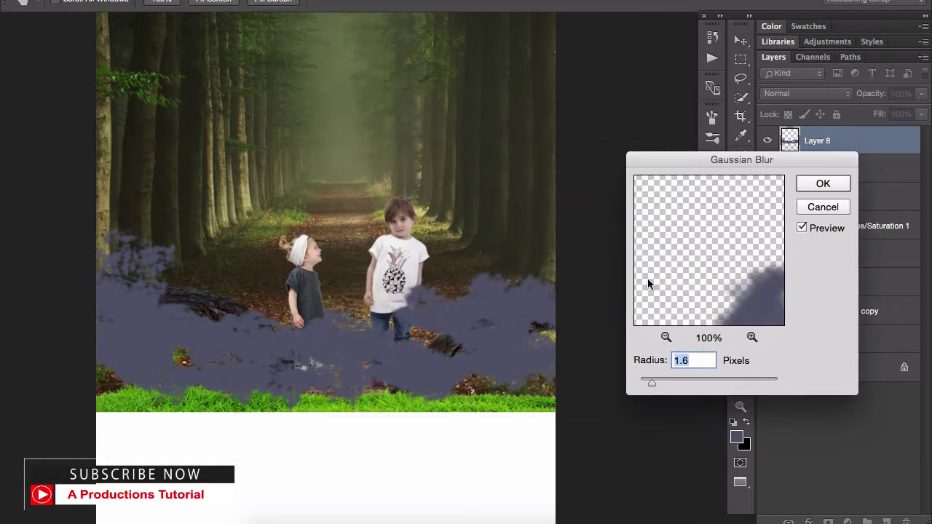
{"action": "left_click_drag", "start_coordinate": [651, 383], "coordinate": [717, 384]}
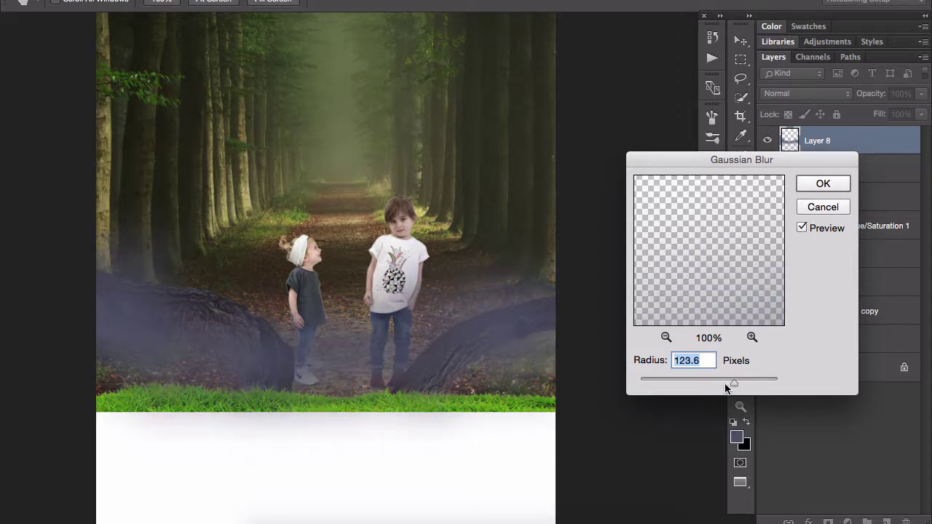
{"action": "left_click_drag", "start_coordinate": [717, 381], "coordinate": [725, 382]}
{"action": "left_click", "coordinate": [822, 184]}
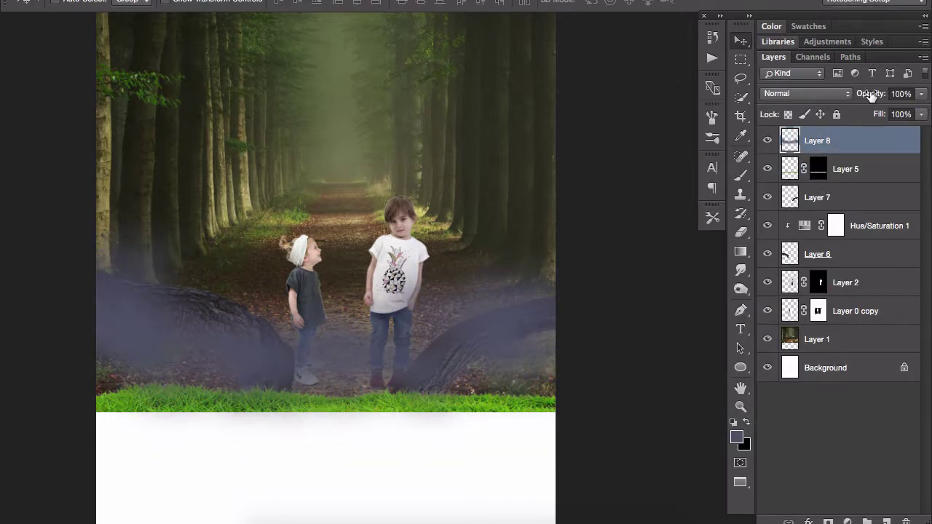
Lower Layer 8 to 75% opacity, move Layer 5 above it, and reposition the mist
{"action": "left_click_drag", "start_coordinate": [871, 97], "coordinate": [853, 97]}
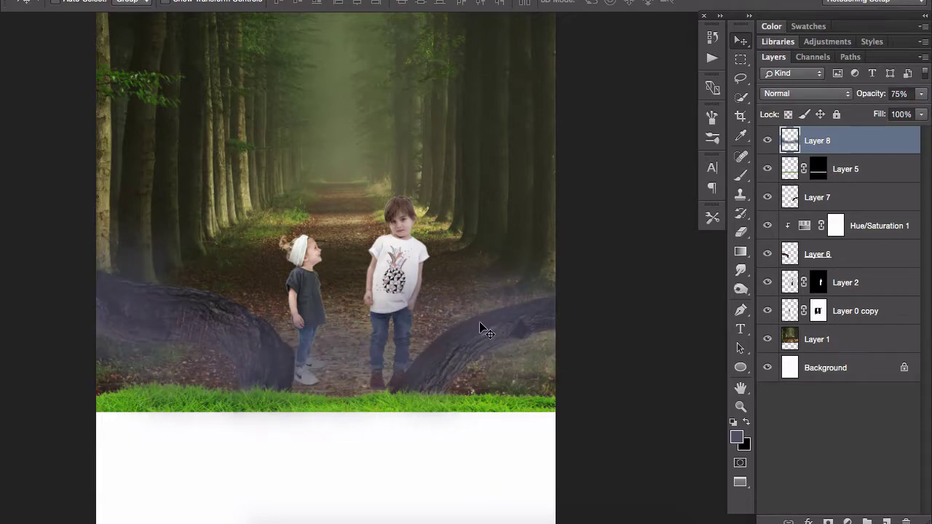
{"action": "left_click_drag", "start_coordinate": [484, 330], "coordinate": [572, 287]}
{"action": "mouse_move", "coordinate": [814, 174]}
{"action": "left_mouse_down"}
{"action": "mouse_move", "coordinate": [835, 174]}
{"action": "mouse_move", "coordinate": [835, 132]}
{"action": "left_mouse_up"}
{"action": "left_click_drag", "start_coordinate": [458, 339], "coordinate": [489, 352]}
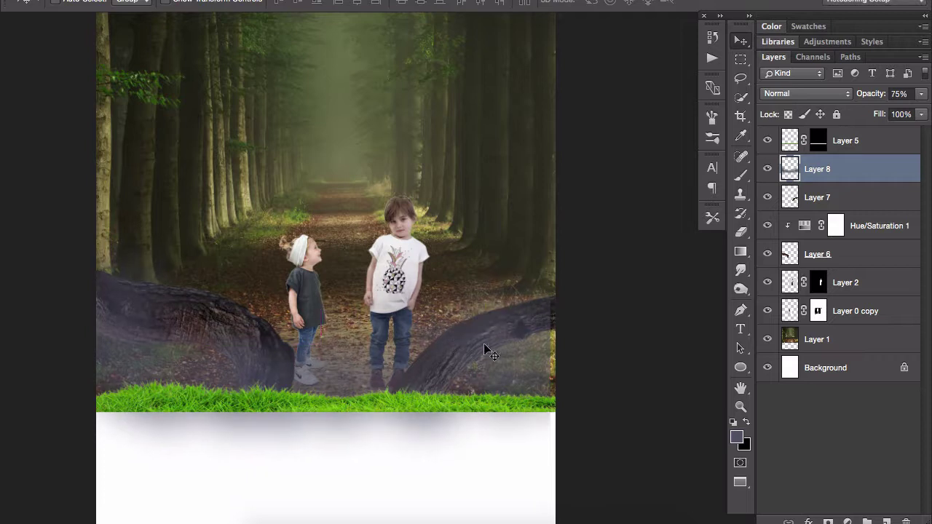
Delete the mist spill over the white strip and add a new layer above Layer 1
{"action": "key", "text": "m"}
{"action": "mouse_move", "coordinate": [73, 404]}
{"action": "left_mouse_down"}
{"action": "mouse_move", "coordinate": [587, 463]}
{"action": "mouse_move", "coordinate": [593, 483]}
{"action": "left_mouse_up"}
{"action": "key", "text": "Delete"}
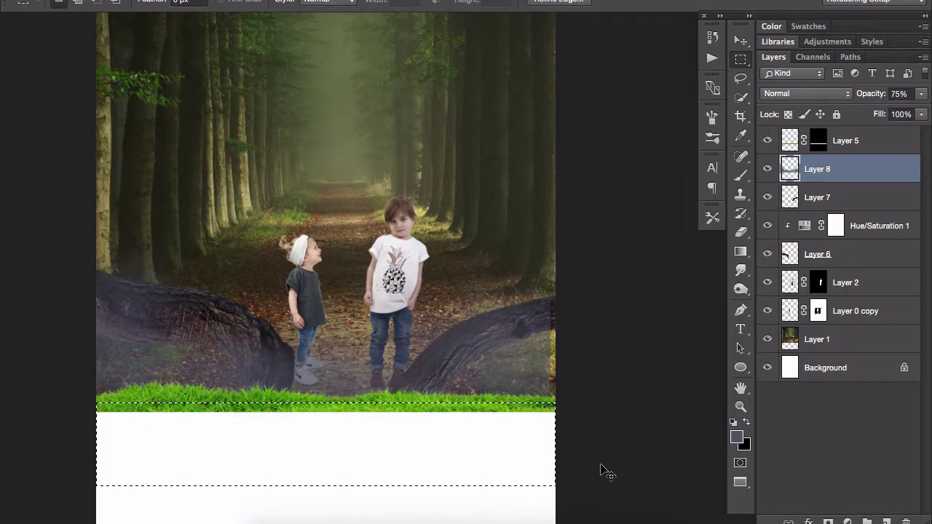
{"action": "key", "text": "ctrl+d"}
{"action": "key", "text": "v"}
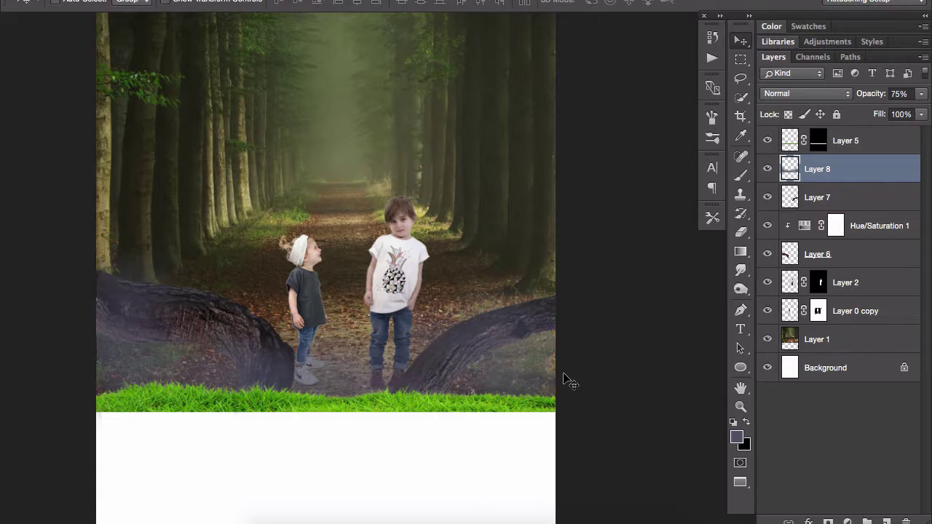
{"action": "left_click", "coordinate": [408, 226], "text": "alt"}
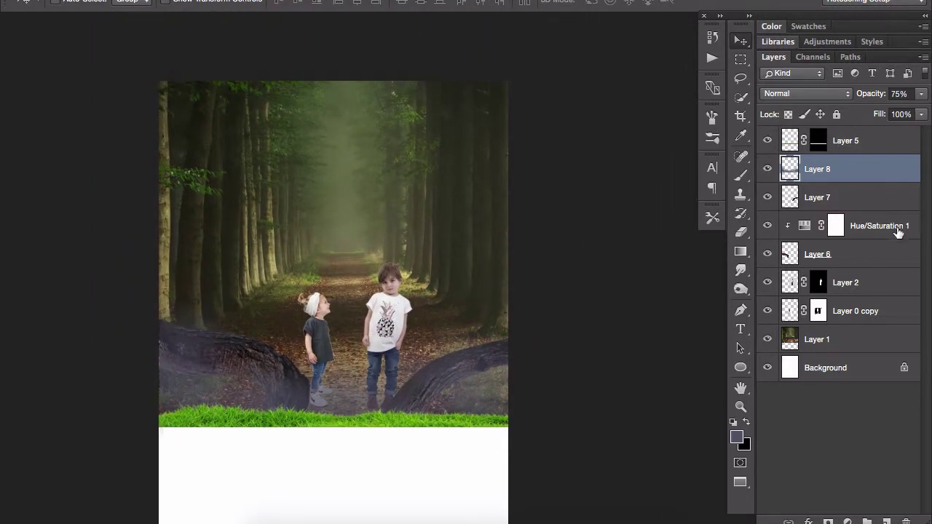
{"action": "left_click", "coordinate": [846, 338]}
{"action": "left_click", "coordinate": [887, 521]}
Sample a green from the scene and paint soft fog with a 700 px brush
{"action": "key", "text": "b"}
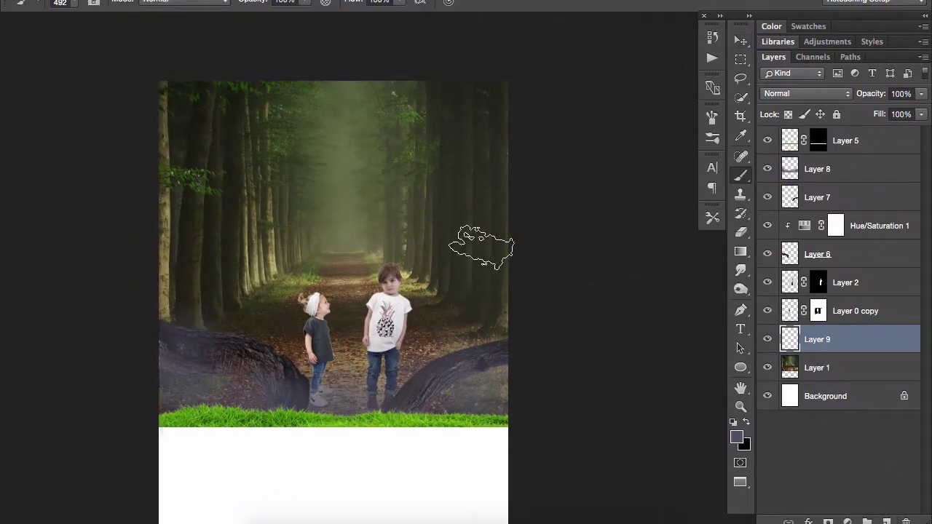
{"action": "key", "text": "alt"}
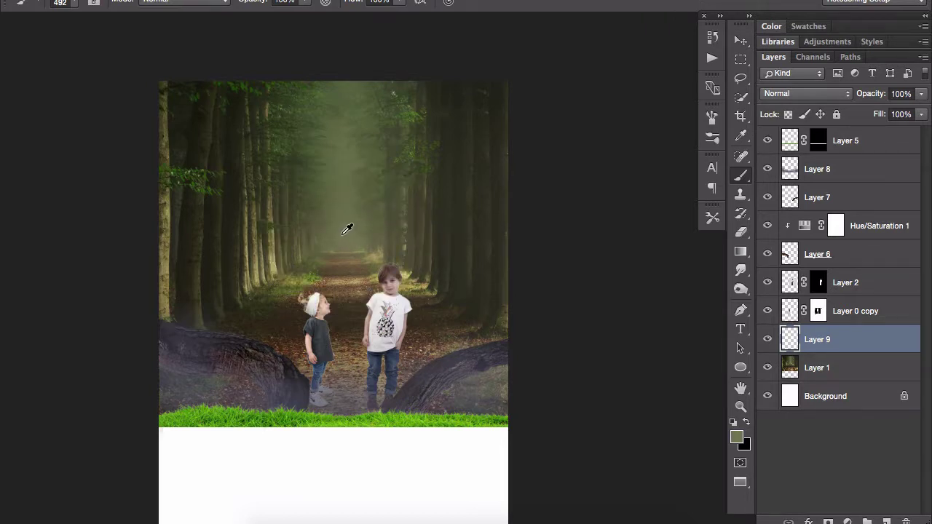
{"action": "right_click", "coordinate": [348, 229]}
{"action": "left_click", "coordinate": [468, 466]}
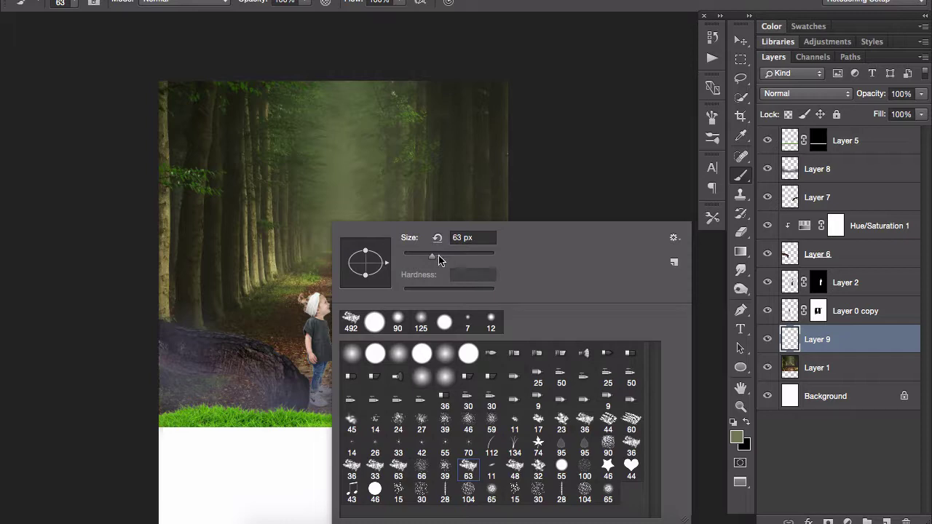
{"action": "left_click", "coordinate": [539, 418]}
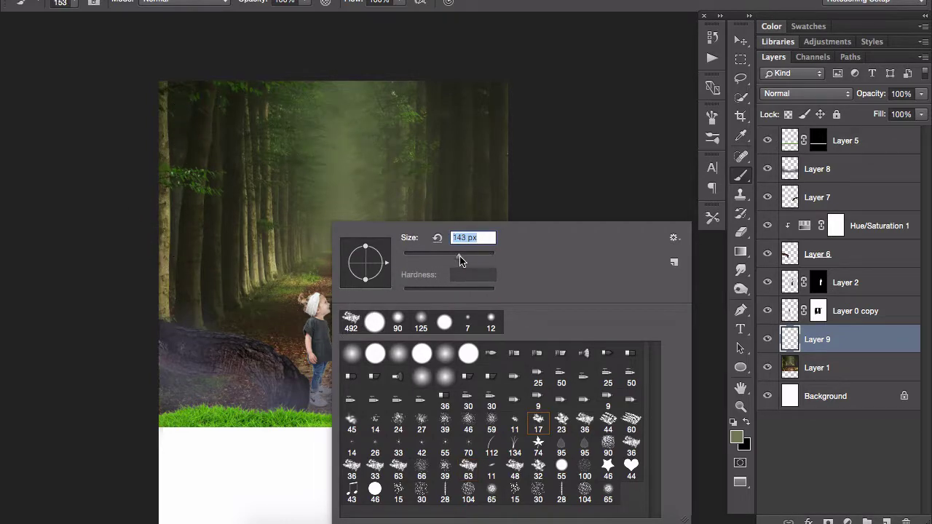
{"action": "left_click", "coordinate": [252, 225]}
{"action": "right_click", "coordinate": [286, 217]}
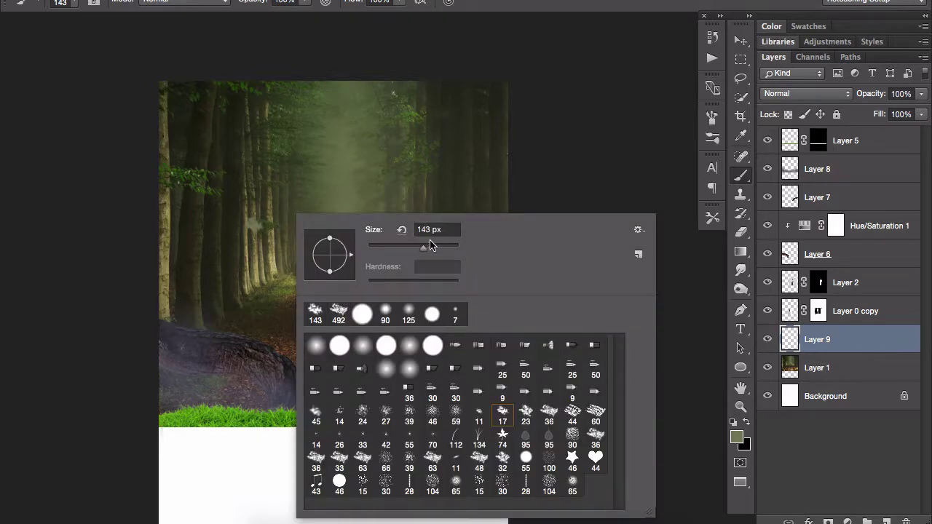
{"action": "left_click_drag", "start_coordinate": [446, 251], "coordinate": [441, 252]}
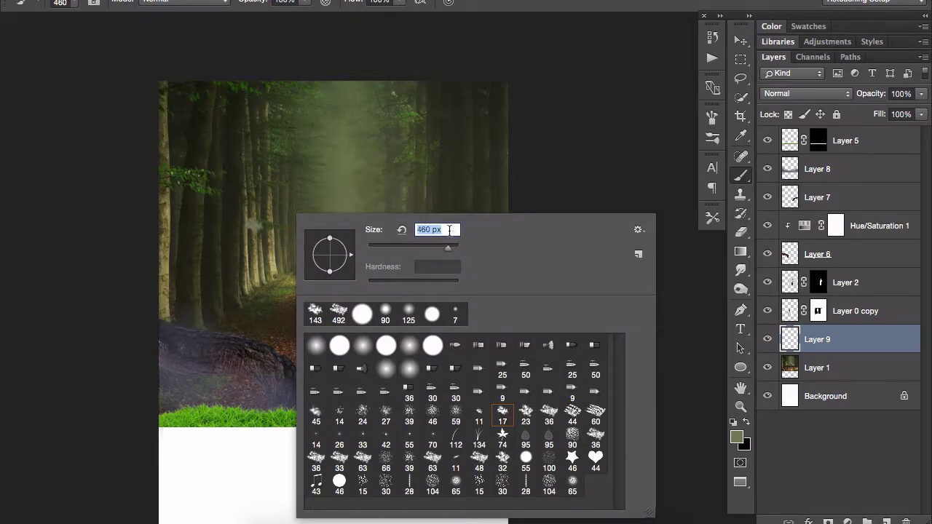
{"action": "type", "text": "700"}
{"action": "key", "text": "Return"}
{"action": "mouse_move", "coordinate": [416, 156]}
{"action": "left_mouse_down"}
{"action": "mouse_move", "coordinate": [333, 229]}
{"action": "mouse_move", "coordinate": [320, 179]}
{"action": "mouse_move", "coordinate": [197, 260]}
{"action": "mouse_move", "coordinate": [240, 114]}
{"action": "mouse_move", "coordinate": [466, 269]}
{"action": "mouse_move", "coordinate": [304, 300]}
{"action": "mouse_move", "coordinate": [349, 429]}
{"action": "mouse_move", "coordinate": [197, 301]}
{"action": "mouse_move", "coordinate": [374, 270]}
{"action": "mouse_move", "coordinate": [292, 230]}
{"action": "mouse_move", "coordinate": [510, 141]}
{"action": "left_mouse_up"}
Gaussian-blur the green paint at about 106 px and set Layer 9 to Overlay
{"action": "left_click", "coordinate": [233, 0]}
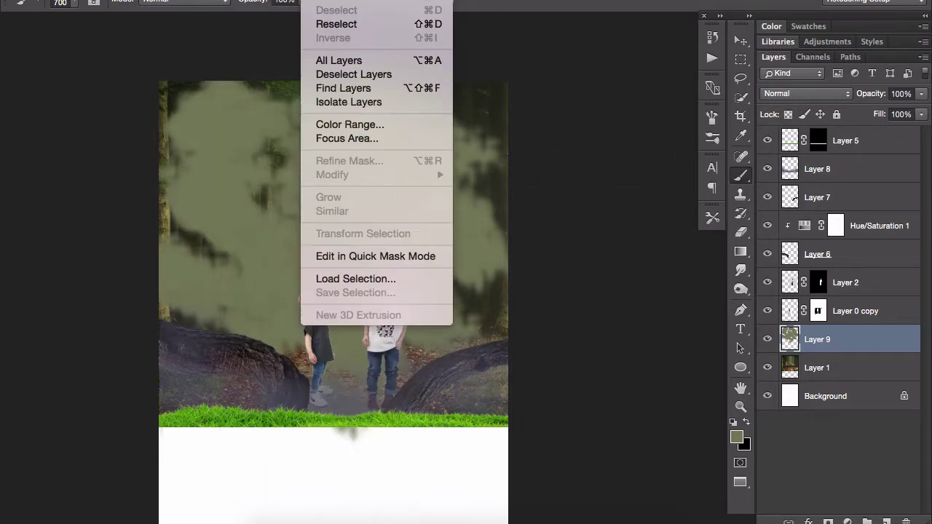
{"action": "left_click", "coordinate": [583, 210]}
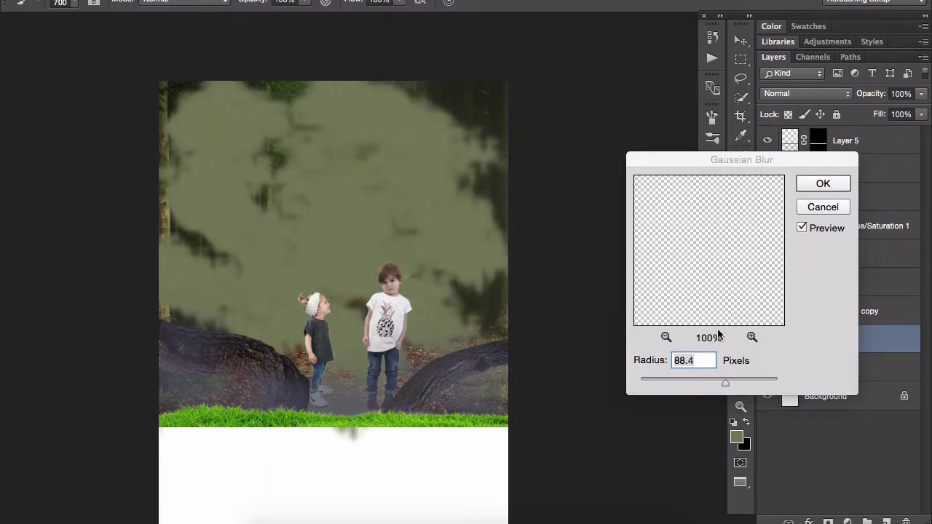
{"action": "left_click_drag", "start_coordinate": [726, 386], "coordinate": [751, 381]}
{"action": "left_click", "coordinate": [822, 187]}
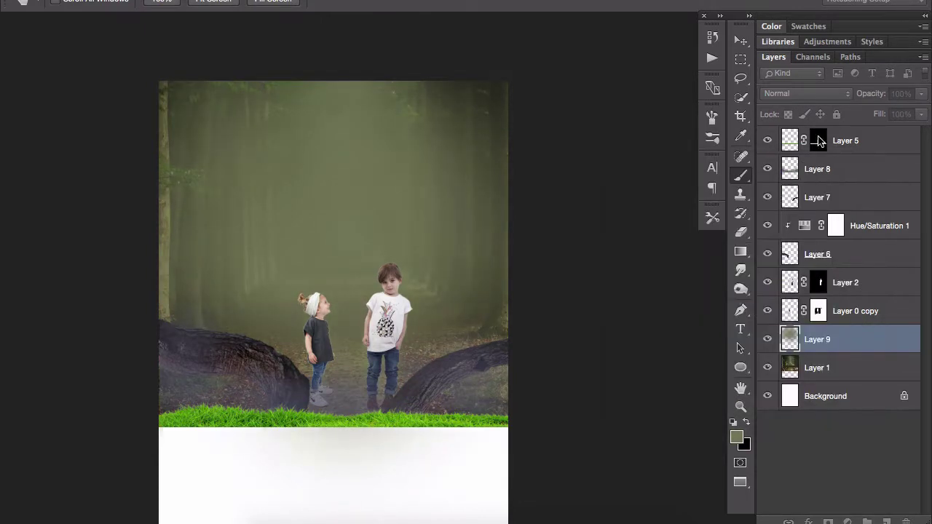
{"action": "left_click", "coordinate": [813, 94]}
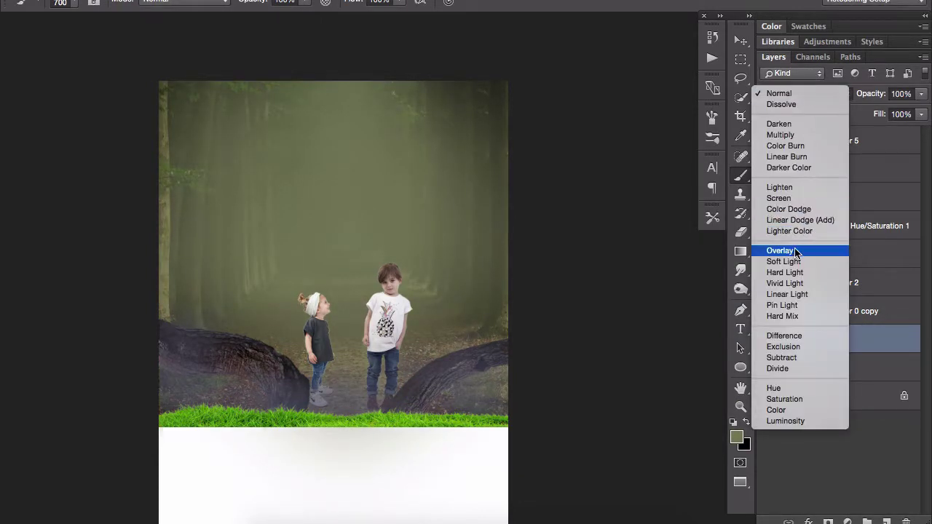
{"action": "left_click", "coordinate": [804, 246]}
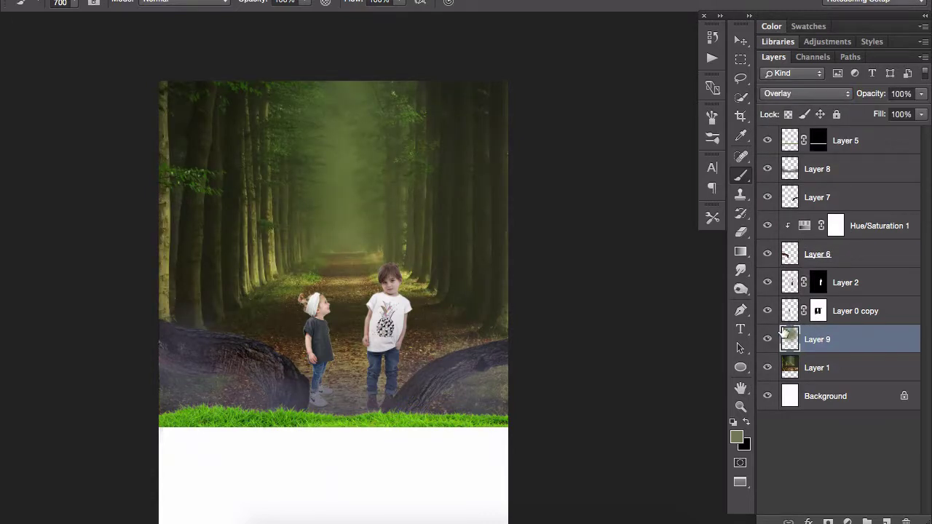
Add a Hue/Saturation adjustment lowering the scene's saturation to about -50
{"action": "left_click", "coordinate": [848, 522]}
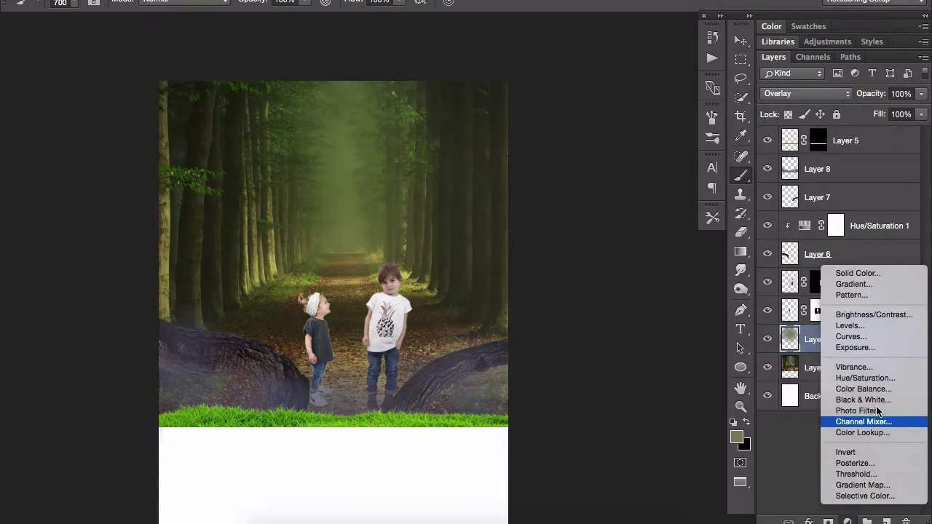
{"action": "left_click", "coordinate": [864, 377]}
{"action": "left_click_drag", "start_coordinate": [412, 370], "coordinate": [377, 364]}
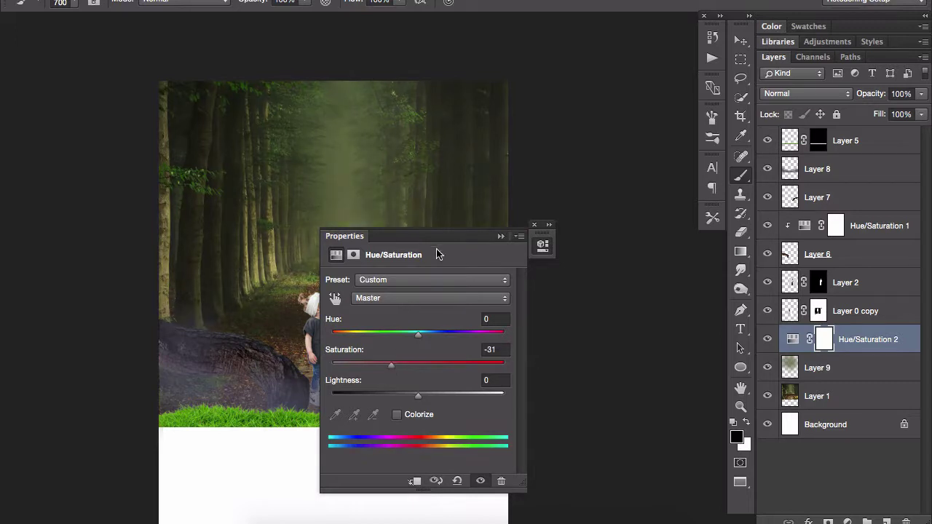
{"action": "mouse_move", "coordinate": [448, 236]}
{"action": "left_mouse_down"}
{"action": "mouse_move", "coordinate": [659, 274]}
{"action": "mouse_move", "coordinate": [650, 256]}
{"action": "left_mouse_up"}
{"action": "left_click_drag", "start_coordinate": [579, 390], "coordinate": [577, 386]}
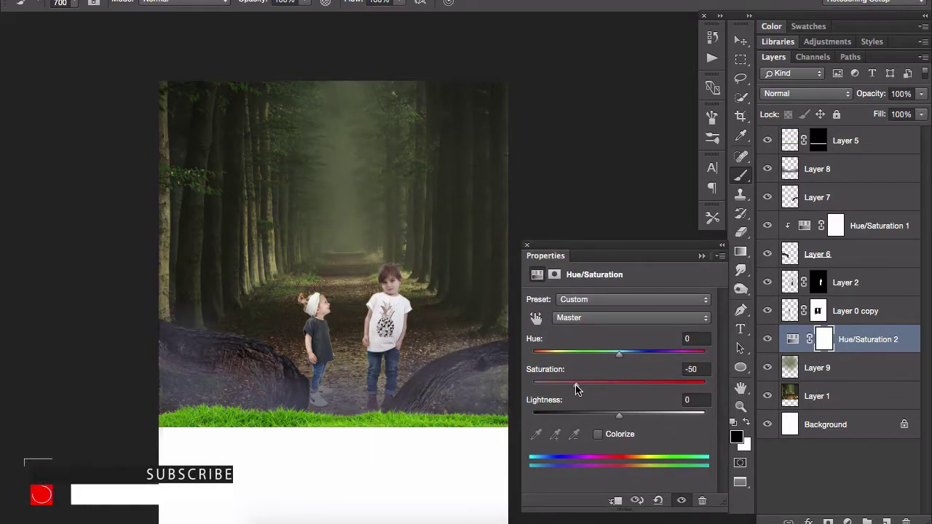
{"action": "left_click", "coordinate": [528, 246]}
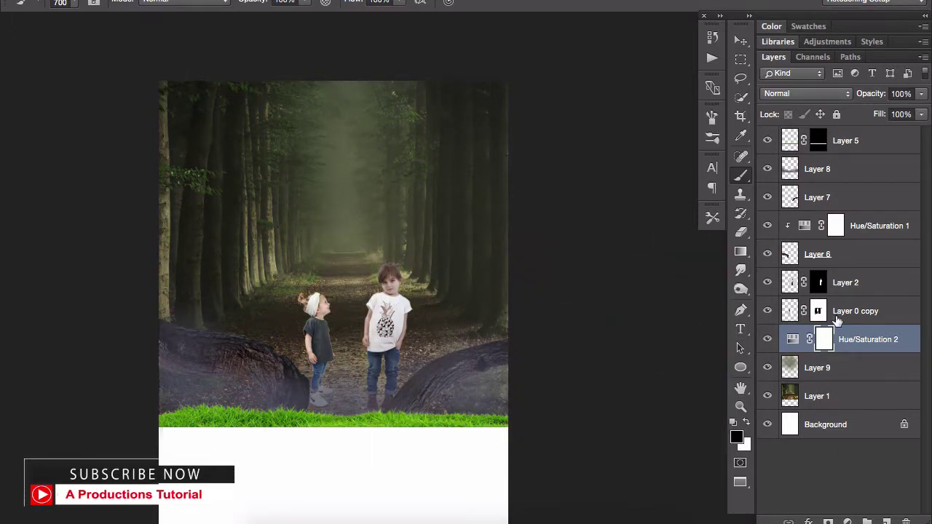
Add a Hue/Saturation adjustment clipped to Layer 5 with Saturation -54 and Lightness -14
{"action": "left_click", "coordinate": [865, 141]}
{"action": "left_click", "coordinate": [767, 140]}
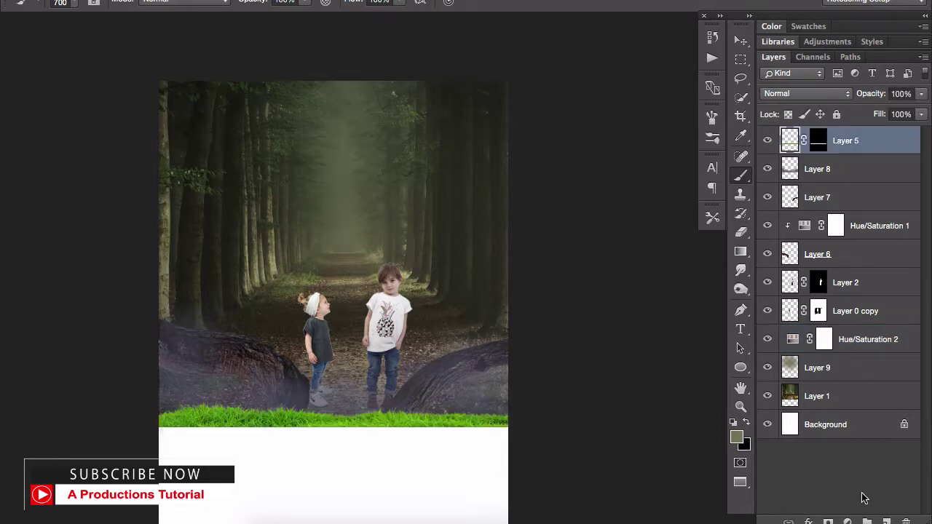
{"action": "left_click", "coordinate": [846, 522]}
{"action": "left_click", "coordinate": [863, 379]}
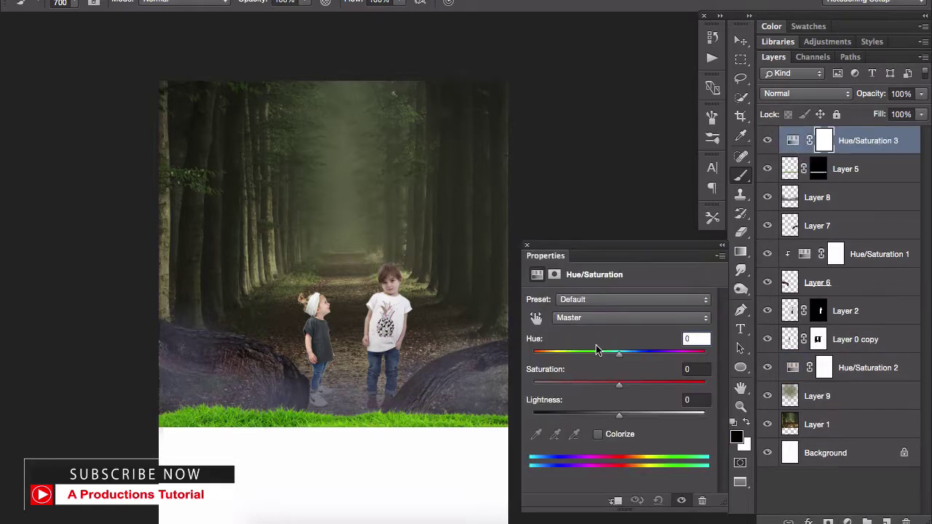
{"action": "left_click", "coordinate": [614, 501]}
{"action": "mouse_move", "coordinate": [616, 381]}
{"action": "left_mouse_down"}
{"action": "mouse_move", "coordinate": [570, 386]}
{"action": "mouse_move", "coordinate": [602, 414]}
{"action": "left_mouse_up"}
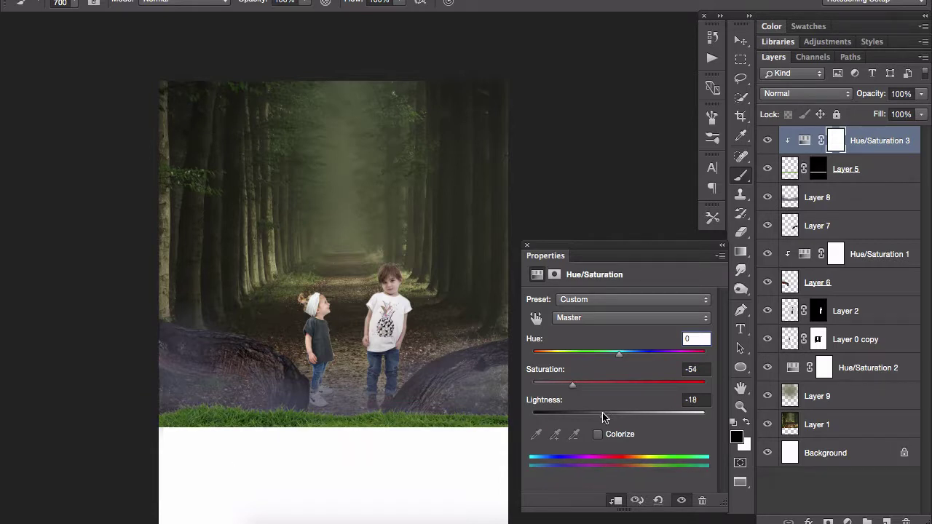
{"action": "left_click", "coordinate": [720, 247]}
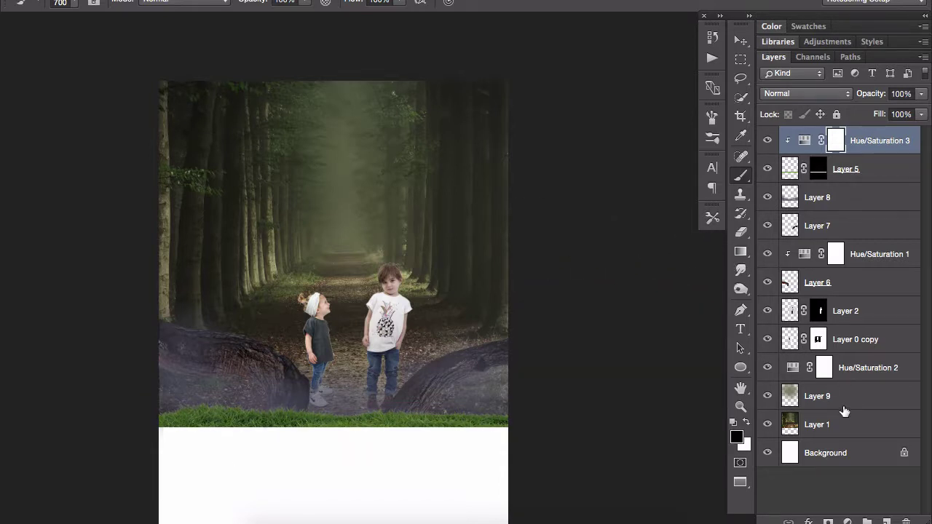
{"action": "left_click", "coordinate": [844, 422]}
{"action": "left_click", "coordinate": [847, 522]}
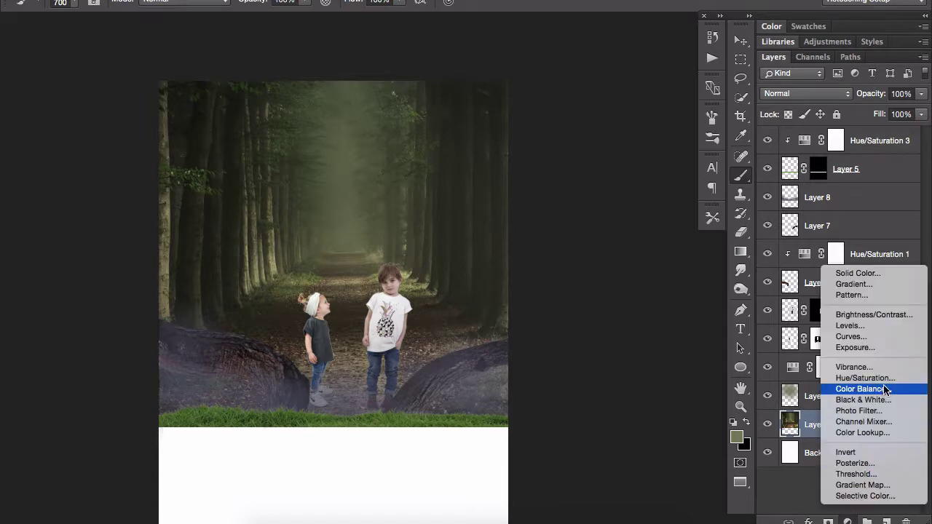
Add a radial yellow-green Gradient Fill layer with the glow moved up the path
{"action": "left_click", "coordinate": [890, 284]}
{"action": "left_click", "coordinate": [622, 218]}
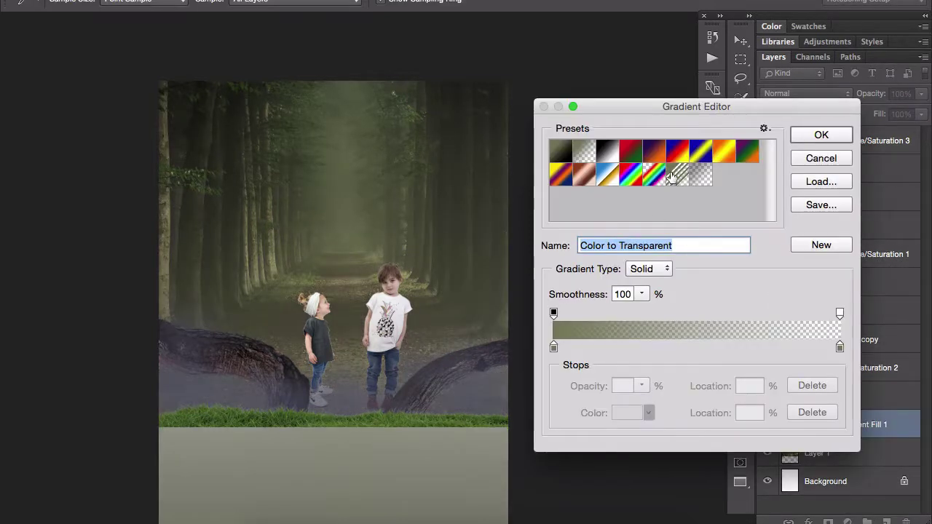
{"action": "double_click", "coordinate": [553, 348]}
{"action": "left_click", "coordinate": [569, 270]}
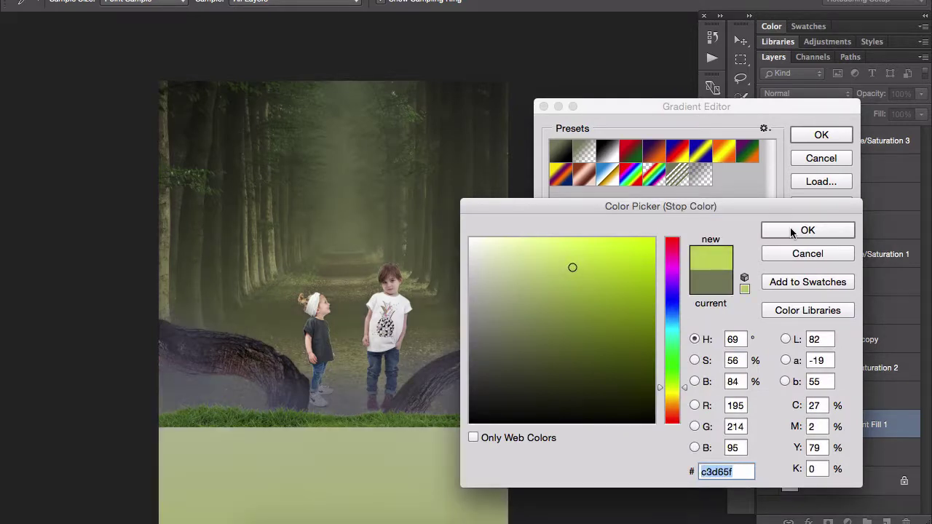
{"action": "key", "text": "Return"}
{"action": "left_click", "coordinate": [623, 241]}
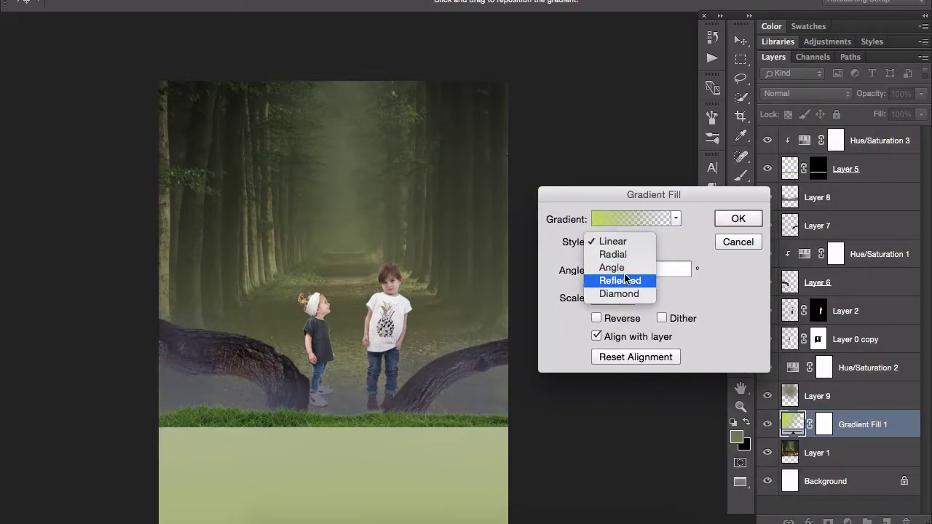
{"action": "left_click_drag", "start_coordinate": [350, 285], "coordinate": [349, 227]}
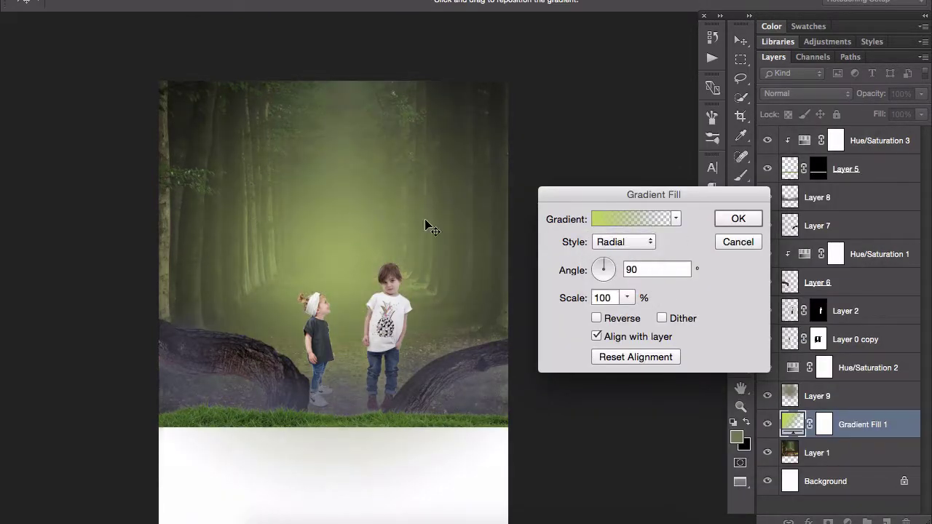
{"action": "left_click", "coordinate": [738, 218]}
Set Gradient Fill 1 to Screen blend mode at 44% opacity
{"action": "left_click", "coordinate": [806, 93]}
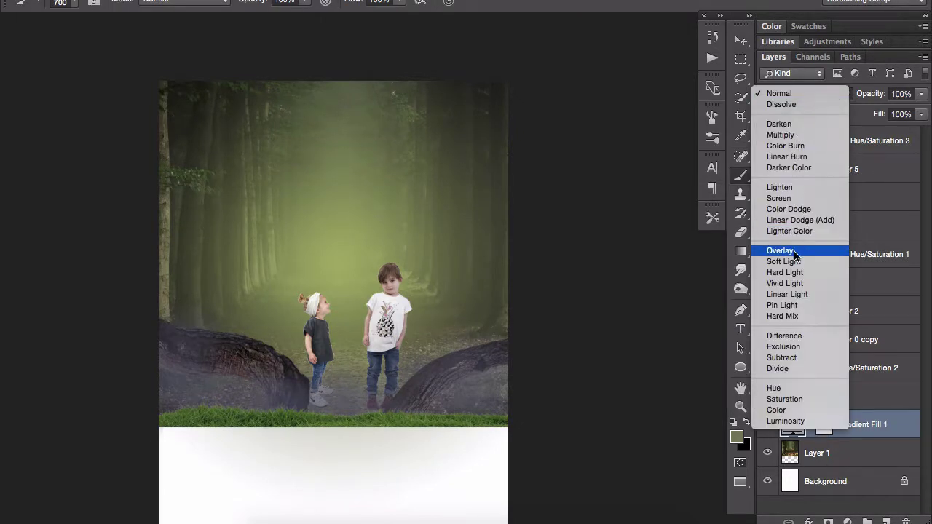
{"action": "left_click", "coordinate": [790, 251]}
{"action": "left_click", "coordinate": [790, 94]}
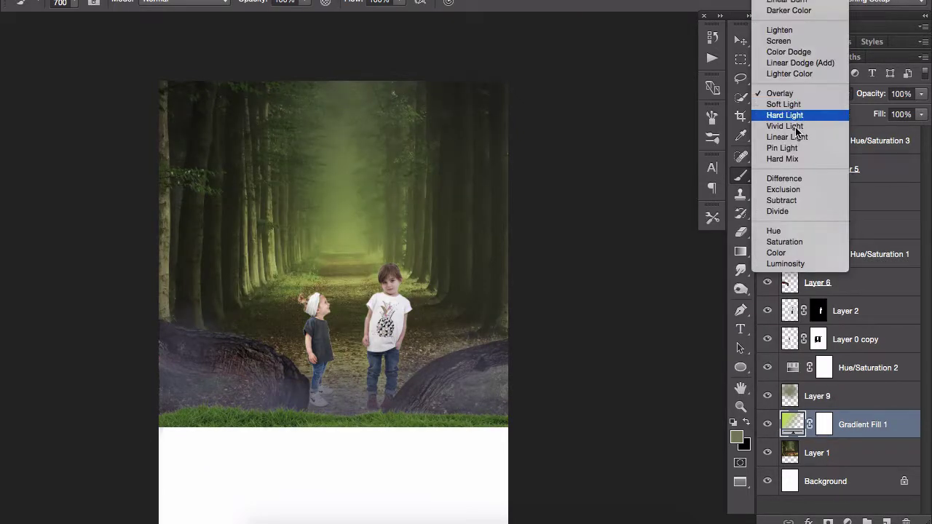
{"action": "left_click", "coordinate": [783, 36]}
{"action": "left_click_drag", "start_coordinate": [878, 98], "coordinate": [870, 93]}
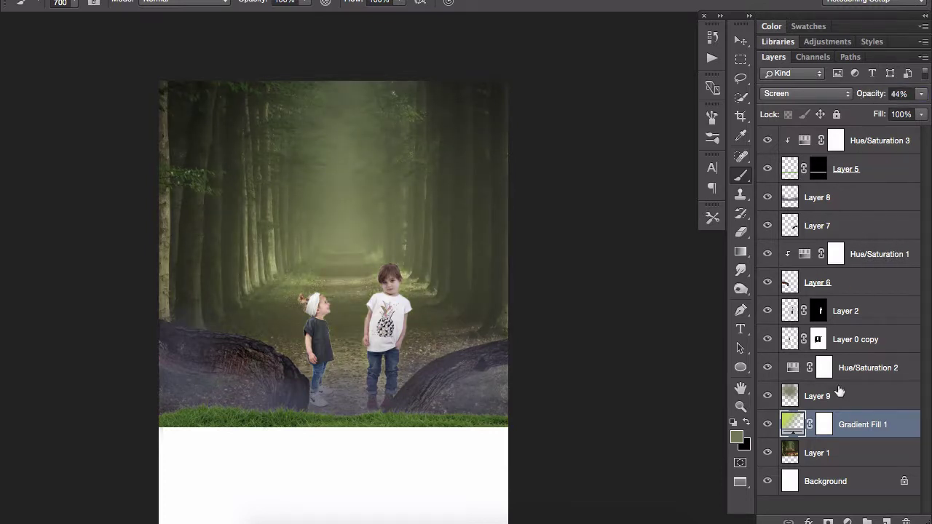
{"action": "left_click_drag", "start_coordinate": [845, 423], "coordinate": [885, 281]}
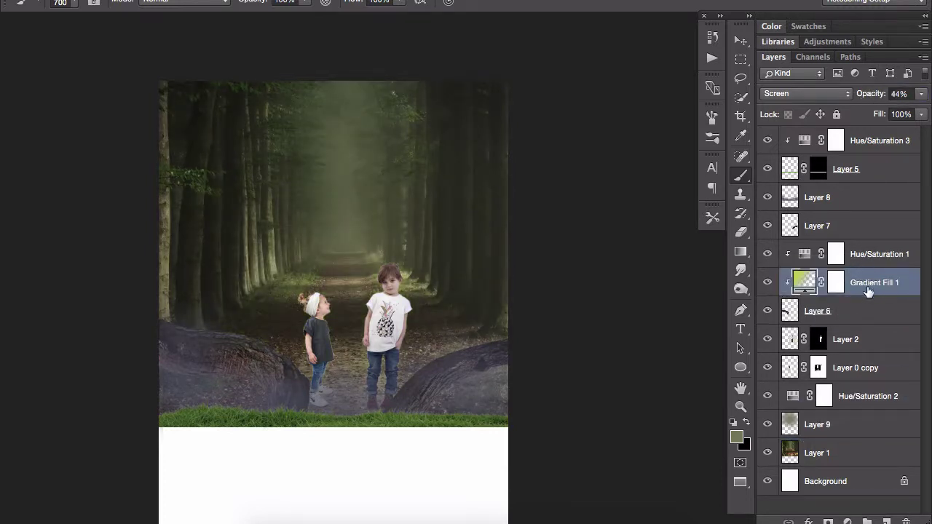
{"action": "key", "text": "ctrl+z"}
Group the composite layers into Group 1 and stamp a merged copy as Layer 10
{"action": "left_click", "coordinate": [393, 319], "text": "alt"}
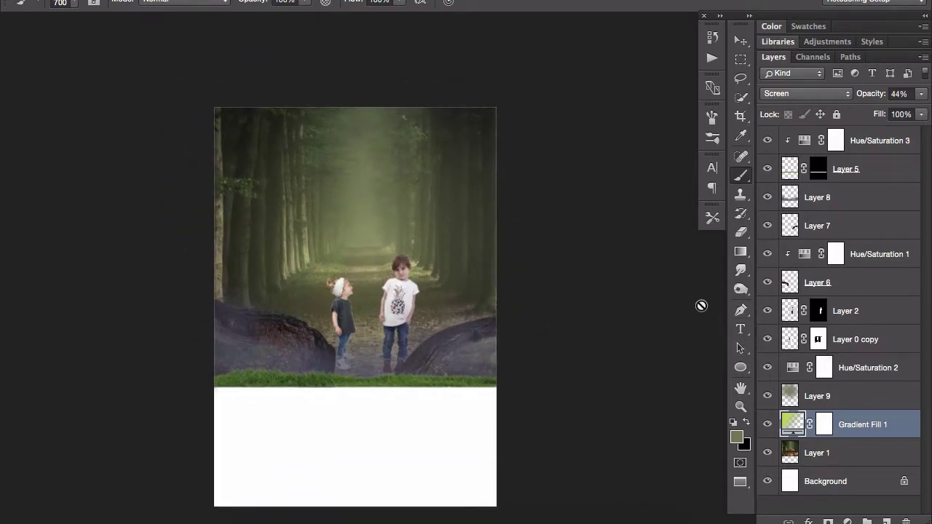
{"action": "left_click", "coordinate": [869, 453], "text": "shift"}
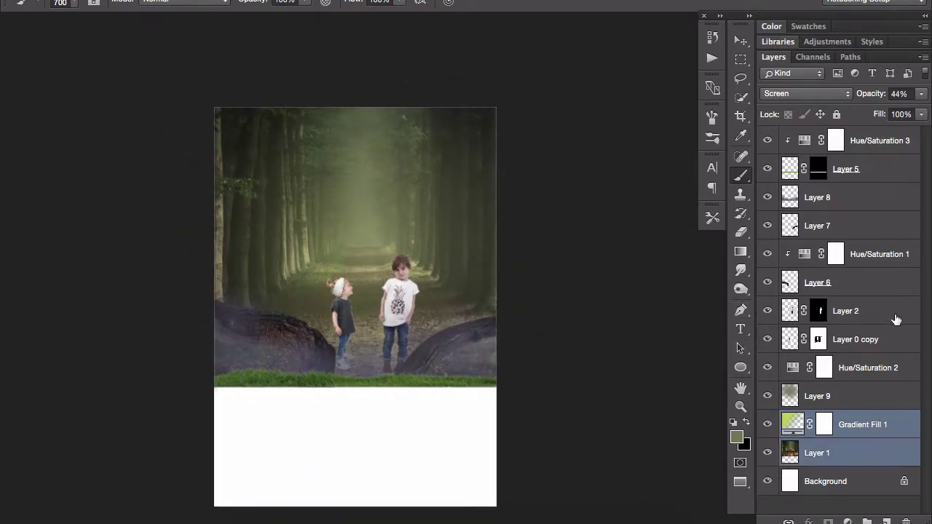
{"action": "left_click", "coordinate": [892, 141], "text": "shift"}
{"action": "key", "text": "ctrl+g"}
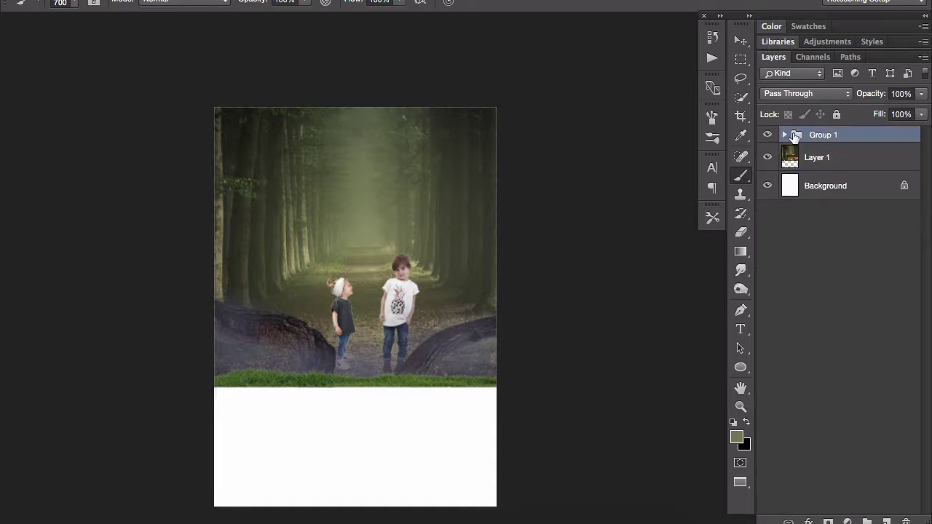
{"action": "key", "text": "ctrl+shift+alt+e"}
Delete the white lower area from Layer 10 and hide the Background layer
{"action": "key", "text": "m"}
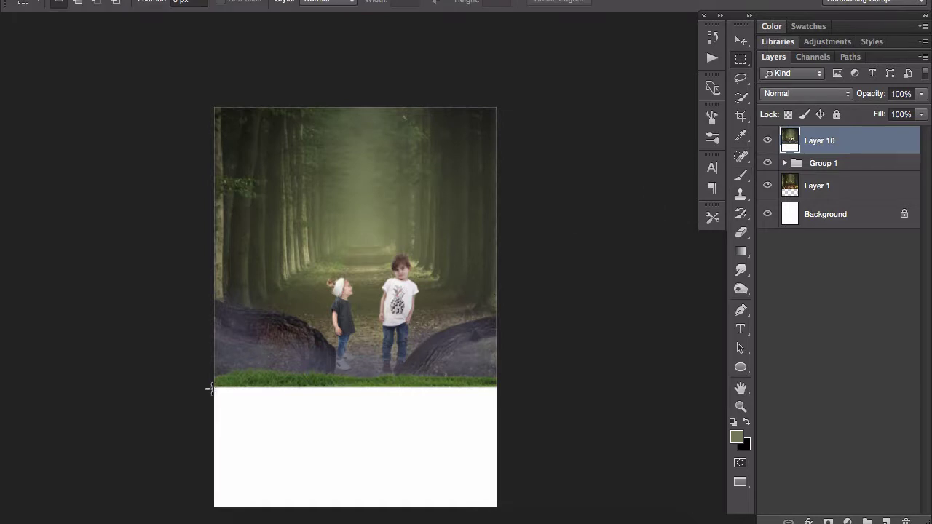
{"action": "mouse_move", "coordinate": [214, 388]}
{"action": "left_mouse_down"}
{"action": "mouse_move", "coordinate": [350, 443]}
{"action": "mouse_move", "coordinate": [537, 491]}
{"action": "left_mouse_up"}
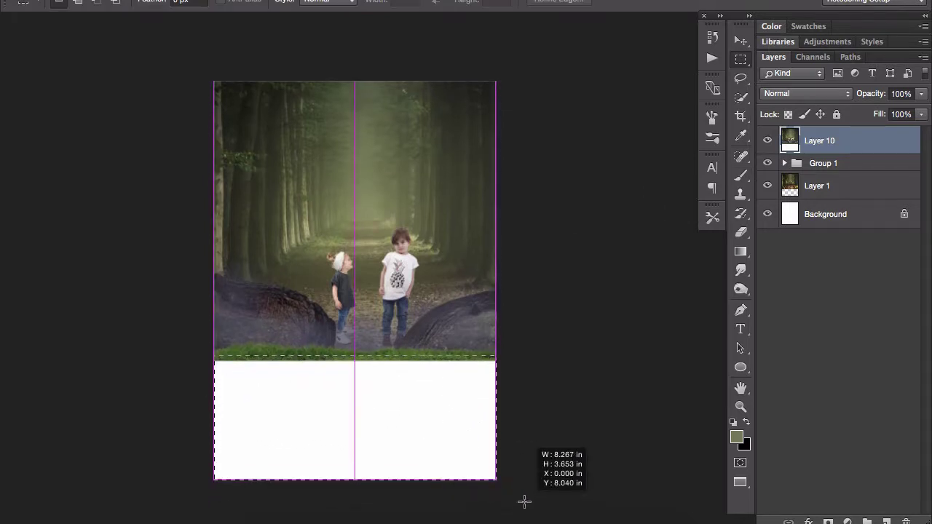
{"action": "key", "text": "Delete"}
{"action": "key", "text": "ctrl+d"}
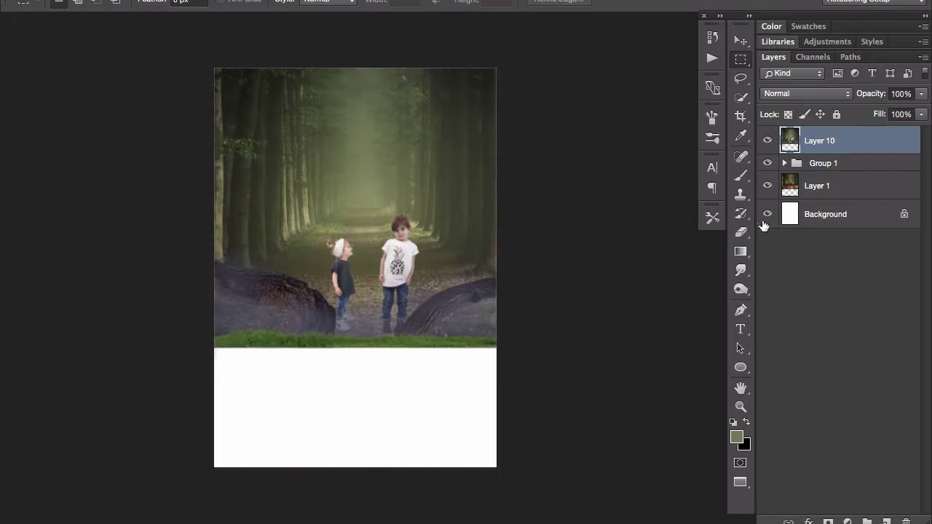
{"action": "left_click", "coordinate": [767, 214]}
{"action": "key", "text": "v"}
{"action": "left_click", "coordinate": [357, 0]}
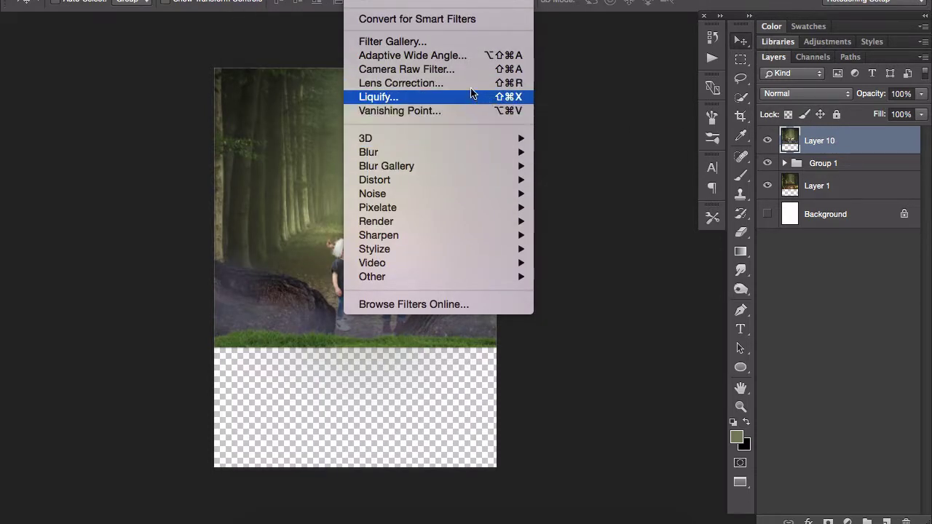
In Camera Raw, warm the temperature, set Exposure -0.50, add contrast, Highlights -65, lift shadows
{"action": "left_click", "coordinate": [479, 70]}
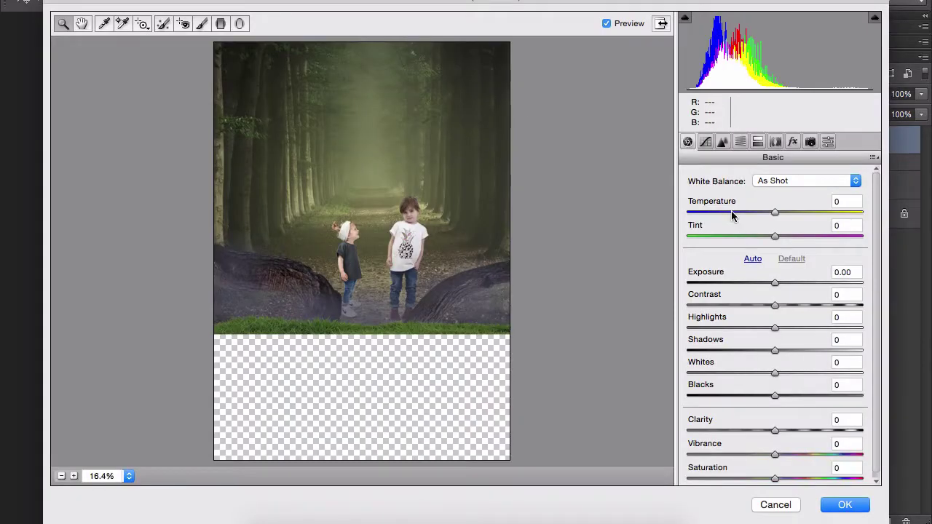
{"action": "mouse_move", "coordinate": [718, 202]}
{"action": "left_mouse_down"}
{"action": "mouse_move", "coordinate": [728, 205]}
{"action": "mouse_move", "coordinate": [697, 227]}
{"action": "left_mouse_up"}
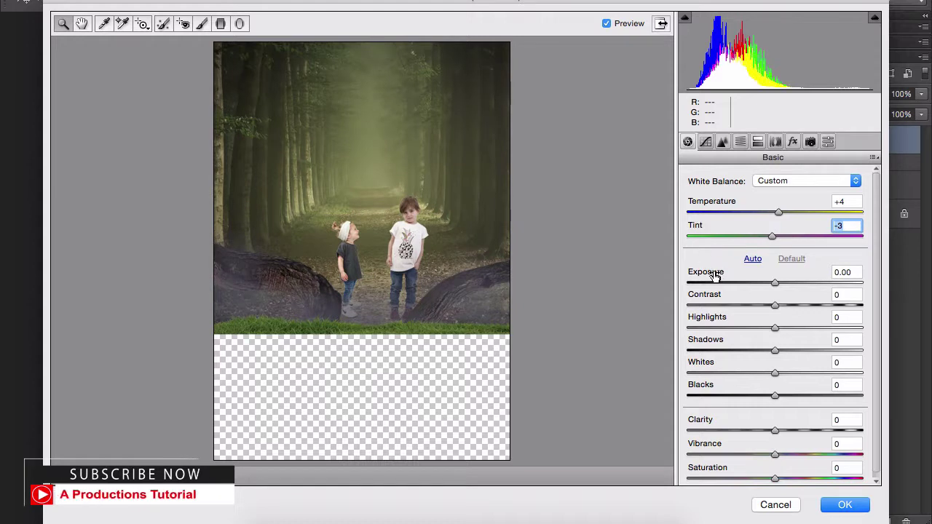
{"action": "mouse_move", "coordinate": [717, 274]}
{"action": "left_mouse_down"}
{"action": "mouse_move", "coordinate": [699, 274]}
{"action": "mouse_move", "coordinate": [727, 302]}
{"action": "mouse_move", "coordinate": [653, 313]}
{"action": "left_mouse_up"}
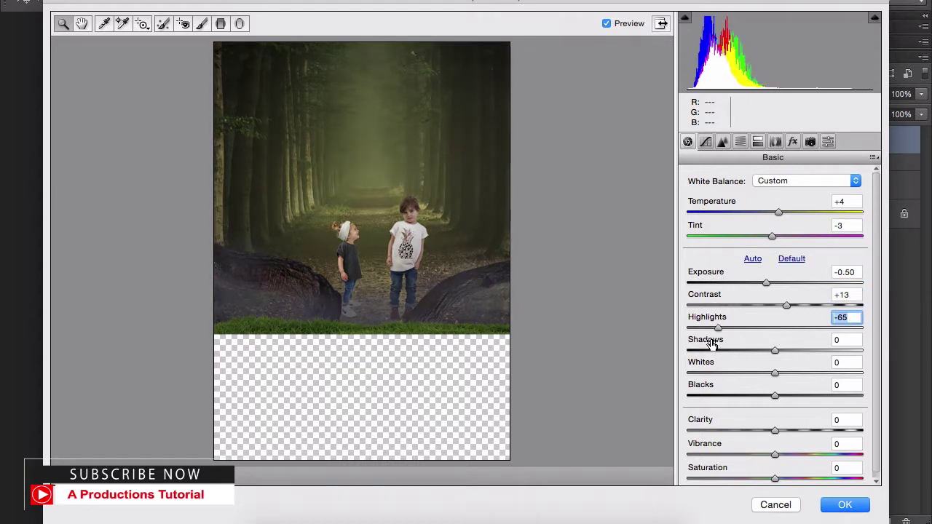
{"action": "left_click_drag", "start_coordinate": [710, 341], "coordinate": [740, 370]}
Sharpen to amount 39, darken the highlights on the tone curve, and apply the filter
{"action": "left_click", "coordinate": [722, 141]}
{"action": "left_click_drag", "start_coordinate": [707, 195], "coordinate": [739, 198]}
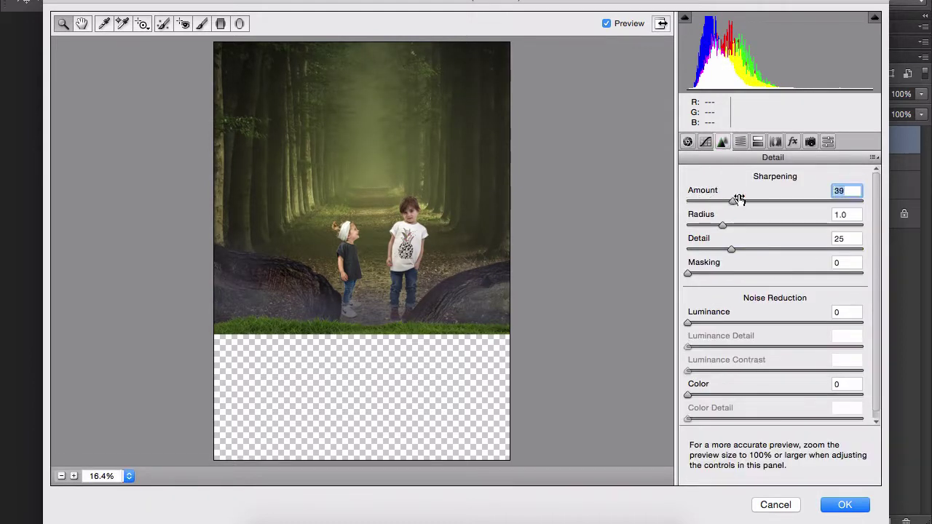
{"action": "left_click", "coordinate": [705, 142]}
{"action": "mouse_move", "coordinate": [717, 397]}
{"action": "left_mouse_down"}
{"action": "mouse_move", "coordinate": [745, 395]}
{"action": "mouse_move", "coordinate": [677, 379]}
{"action": "left_mouse_up"}
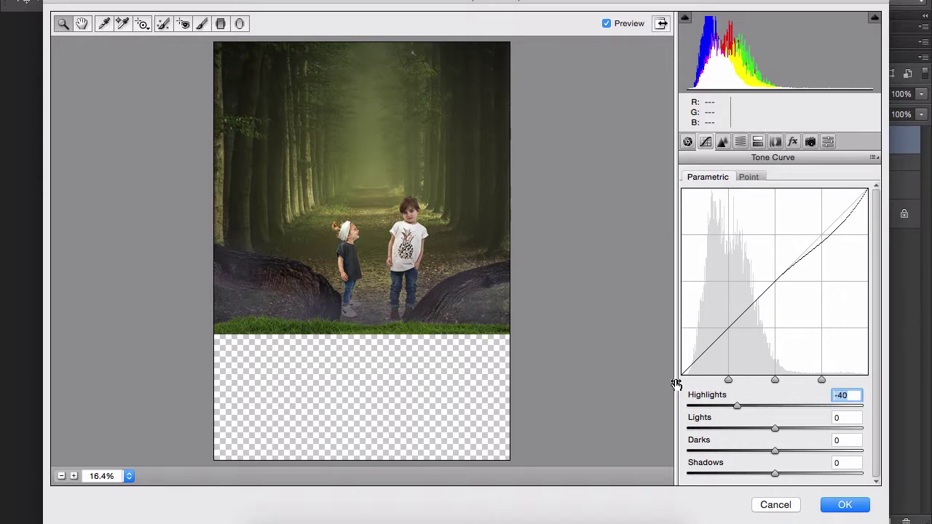
{"action": "mouse_move", "coordinate": [705, 419]}
{"action": "left_mouse_down"}
{"action": "mouse_move", "coordinate": [672, 422]}
{"action": "mouse_move", "coordinate": [732, 422]}
{"action": "left_mouse_up"}
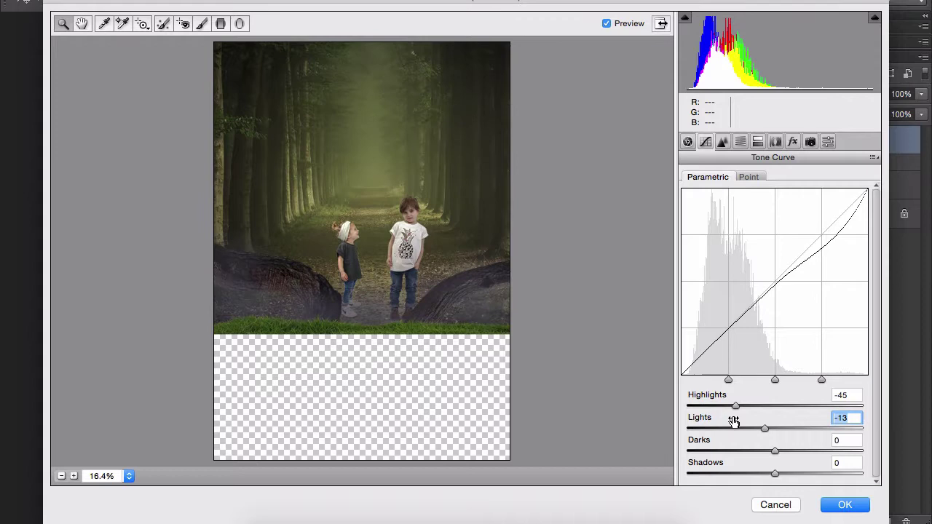
{"action": "left_click", "coordinate": [843, 504]}
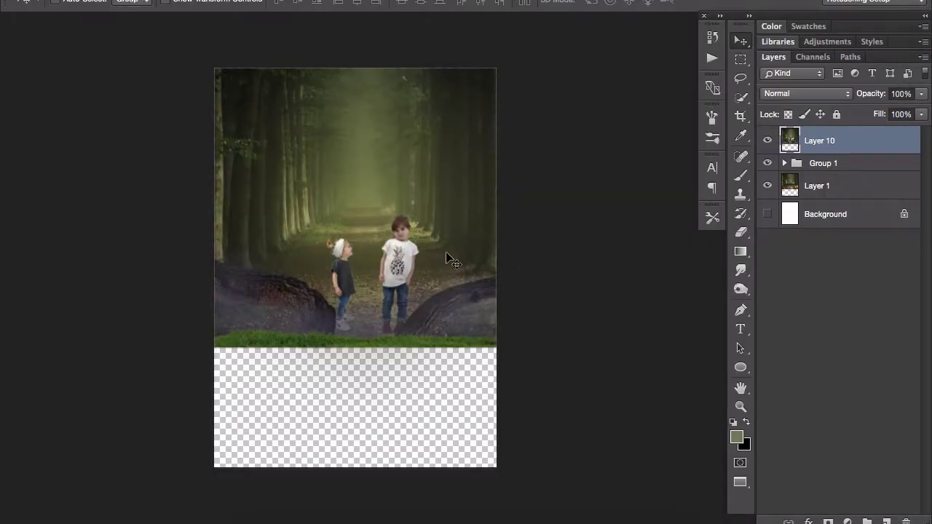
Duplicate Layer 10, rotate the copy 180° and place it below the grass strip
{"action": "scroll", "coordinate": [449, 258], "scroll_direction": "up", "scroll_amount": 2}
{"action": "scroll", "coordinate": [437, 269], "scroll_direction": "down", "scroll_amount": 3}
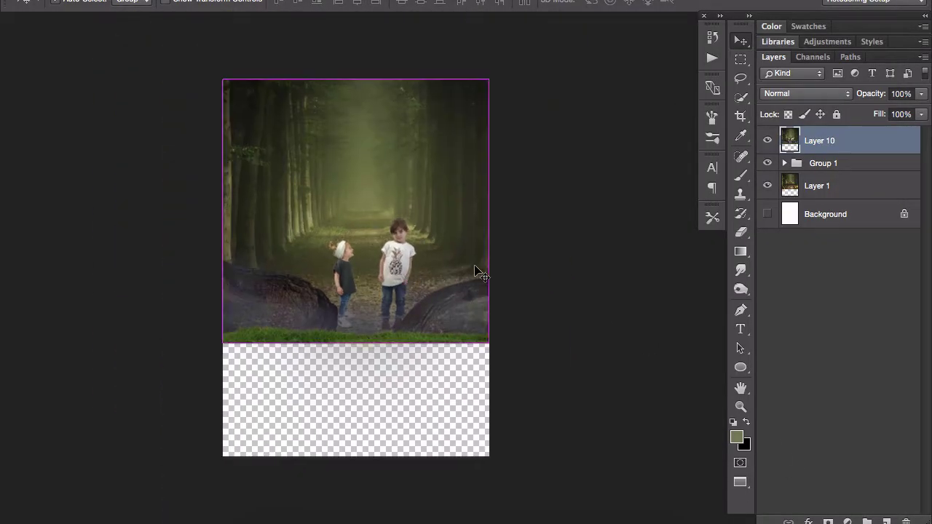
{"action": "key", "text": "ctrl+j"}
{"action": "left_click_drag", "start_coordinate": [493, 333], "coordinate": [499, 283]}
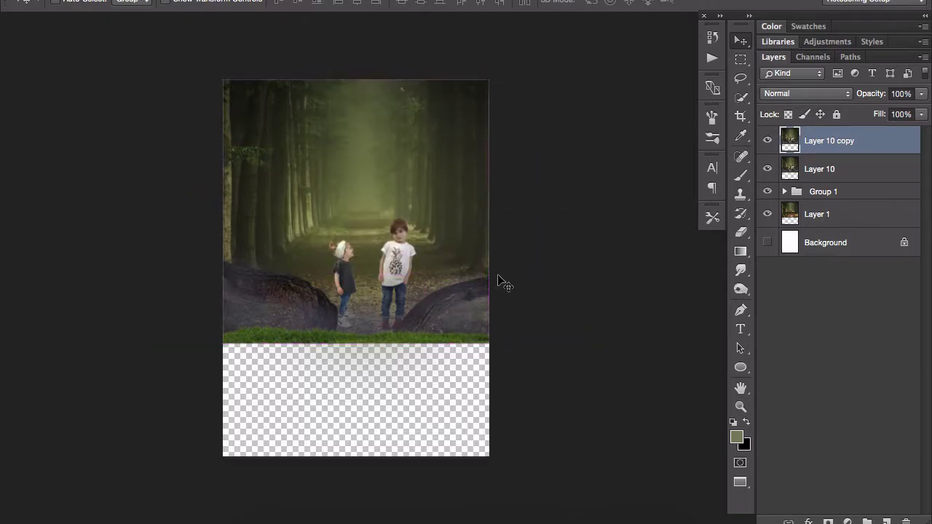
{"action": "key", "text": "ctrl+t"}
{"action": "left_click_drag", "start_coordinate": [498, 328], "coordinate": [226, 98]}
{"action": "left_click_drag", "start_coordinate": [432, 175], "coordinate": [436, 408]}
{"action": "key", "text": "Return"}
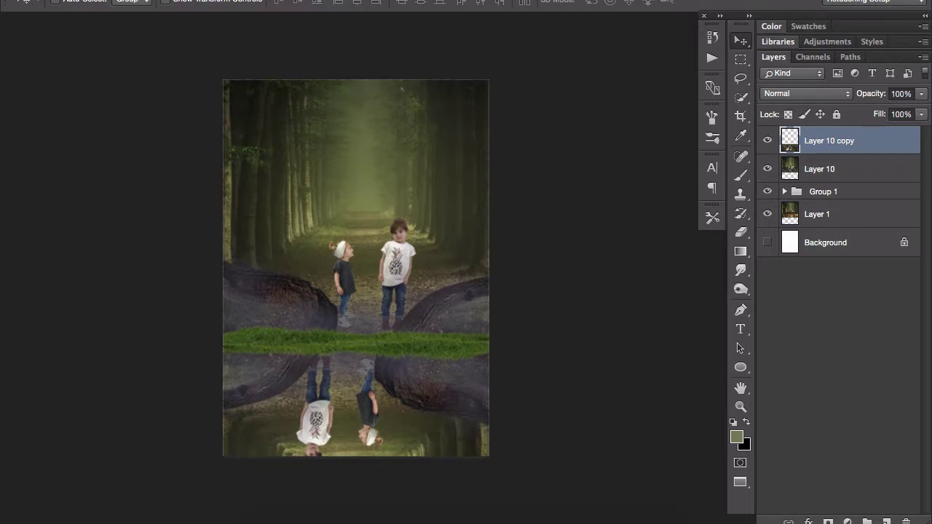
Skew the reflection's bottom corners outward so its lower edge flares, and commit
{"action": "left_click", "coordinate": [324, 0]}
{"action": "key", "text": "Escape"}
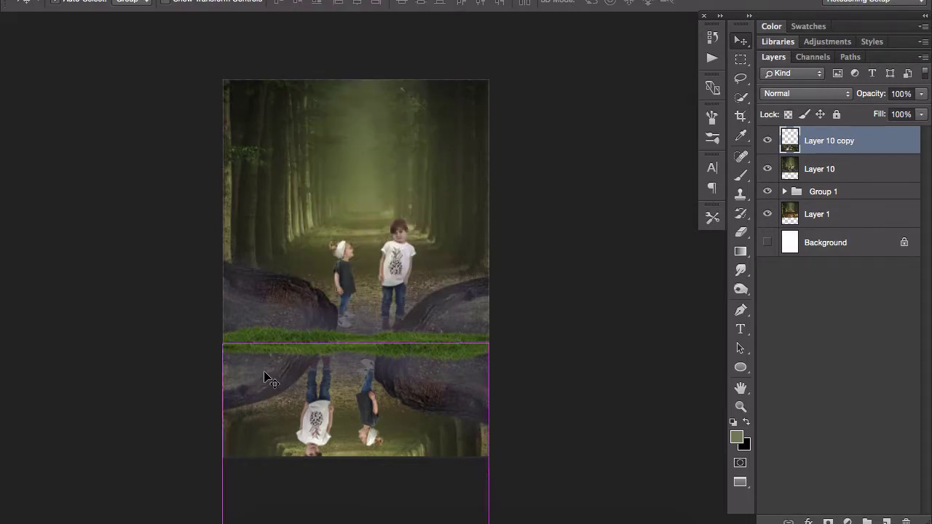
{"action": "key", "text": "ctrl+t"}
{"action": "key", "text": "ctrl+minus"}
{"action": "key", "text": "ctrl+minus"}
{"action": "scroll", "coordinate": [353, 308], "scroll_direction": "up", "scroll_amount": 3}
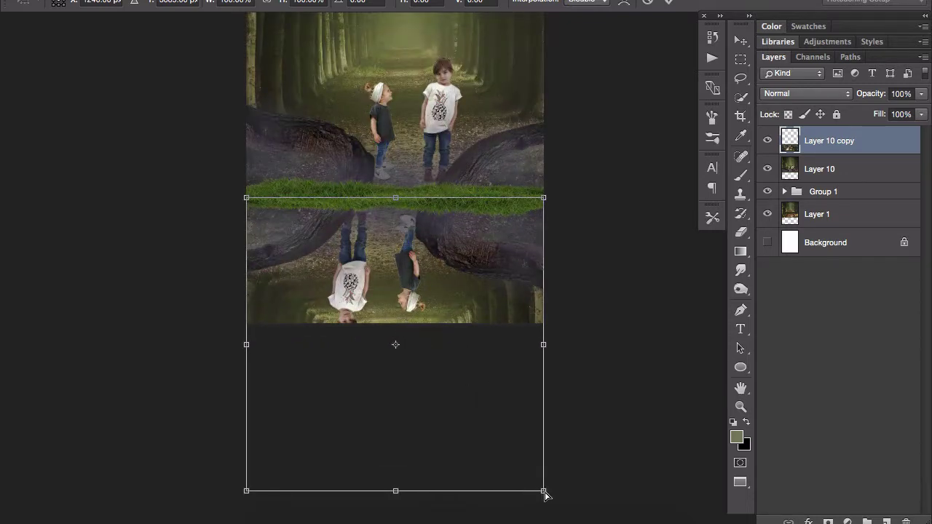
{"action": "left_click_drag", "start_coordinate": [544, 492], "coordinate": [552, 492]}
{"action": "left_click_drag", "start_coordinate": [247, 493], "coordinate": [231, 490]}
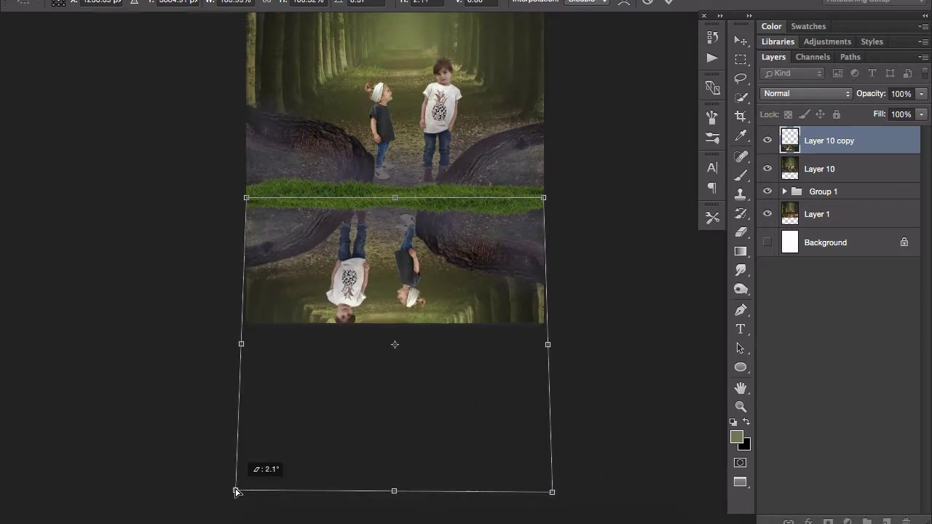
{"action": "left_click_drag", "start_coordinate": [552, 493], "coordinate": [564, 490]}
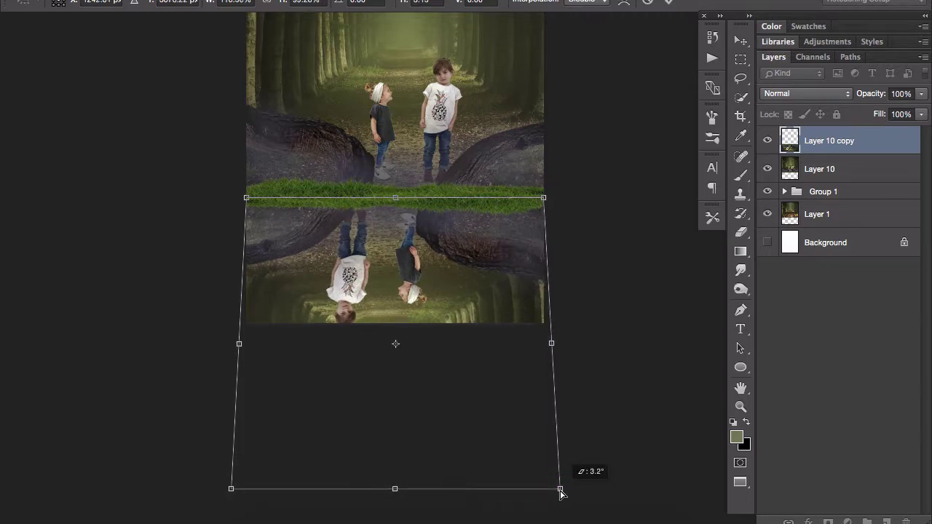
{"action": "left_click_drag", "start_coordinate": [231, 488], "coordinate": [223, 487]}
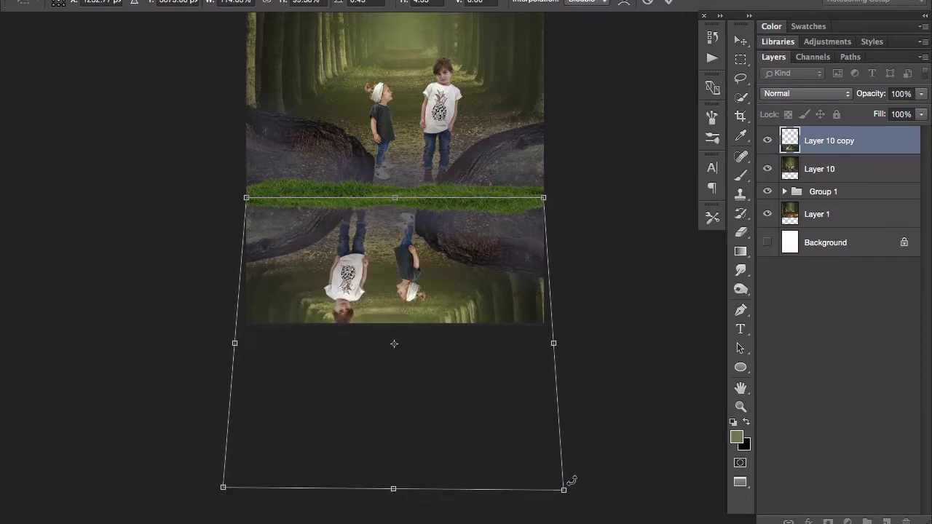
{"action": "left_click_drag", "start_coordinate": [565, 494], "coordinate": [598, 473]}
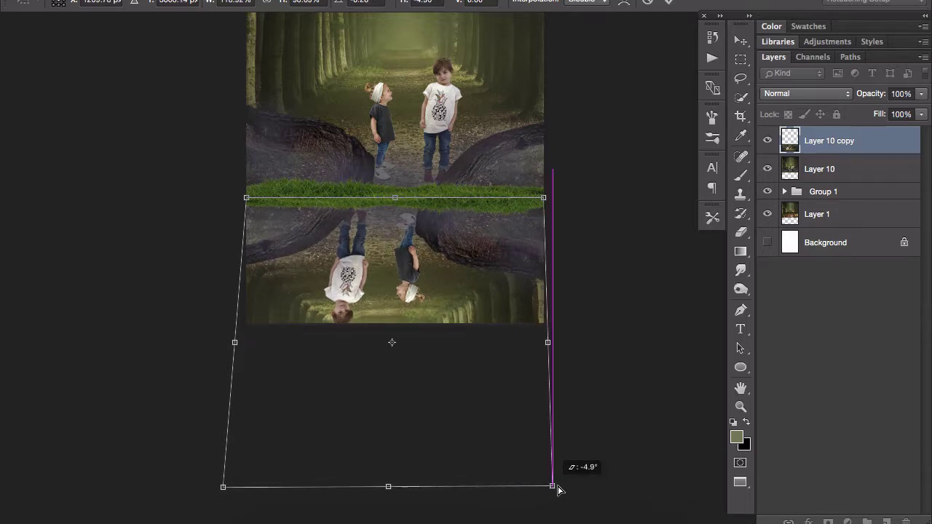
{"action": "left_click_drag", "start_coordinate": [223, 487], "coordinate": [246, 502]}
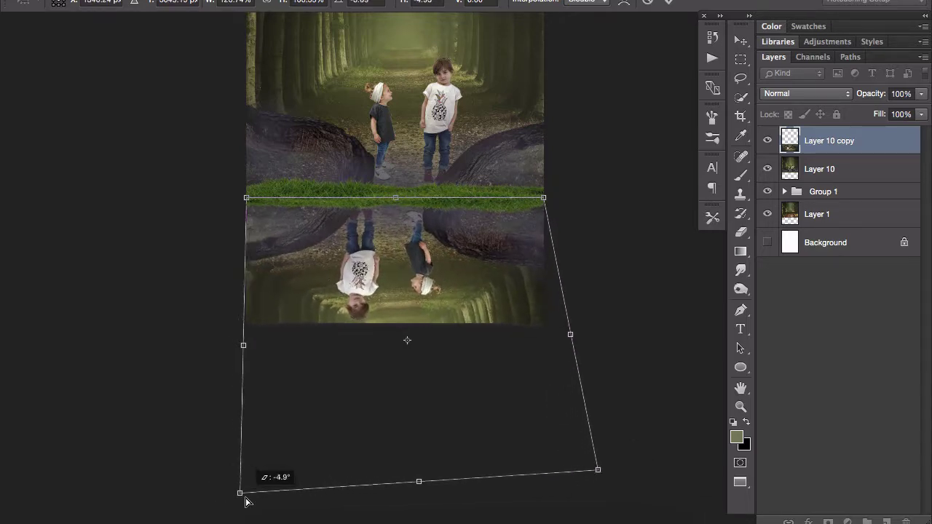
{"action": "key", "text": "Return"}
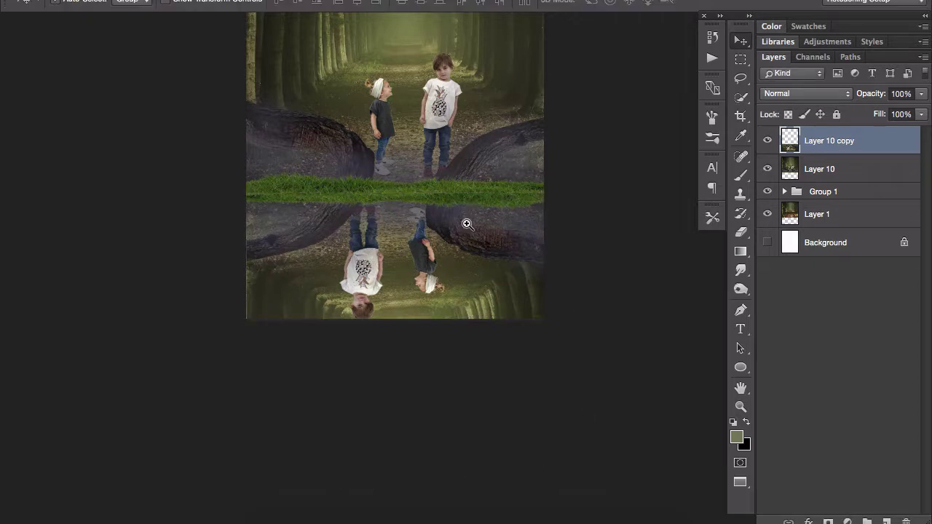
{"action": "key", "text": "ctrl+minus"}
Apply Motion Blur to the flipped layer with Angle -90 and Distance 54 pixels
{"action": "left_click", "coordinate": [360, 1]}
{"action": "mouse_move", "coordinate": [368, 152]}
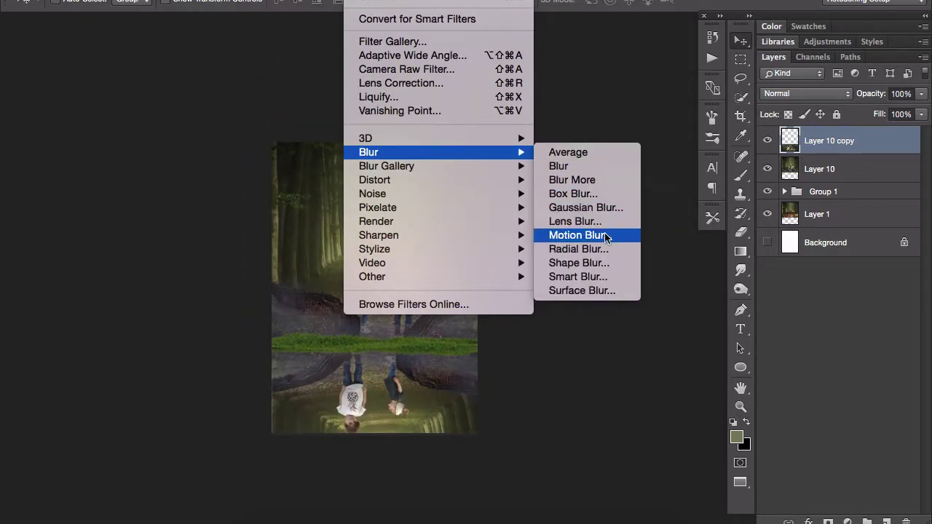
{"action": "left_click", "coordinate": [607, 235]}
{"action": "left_click_drag", "start_coordinate": [485, 98], "coordinate": [728, 169]}
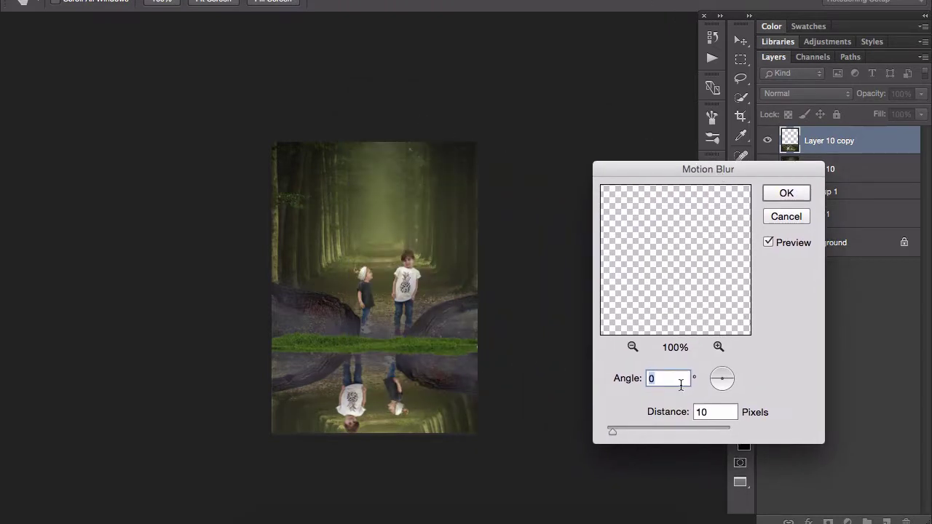
{"action": "left_click_drag", "start_coordinate": [646, 433], "coordinate": [645, 430]}
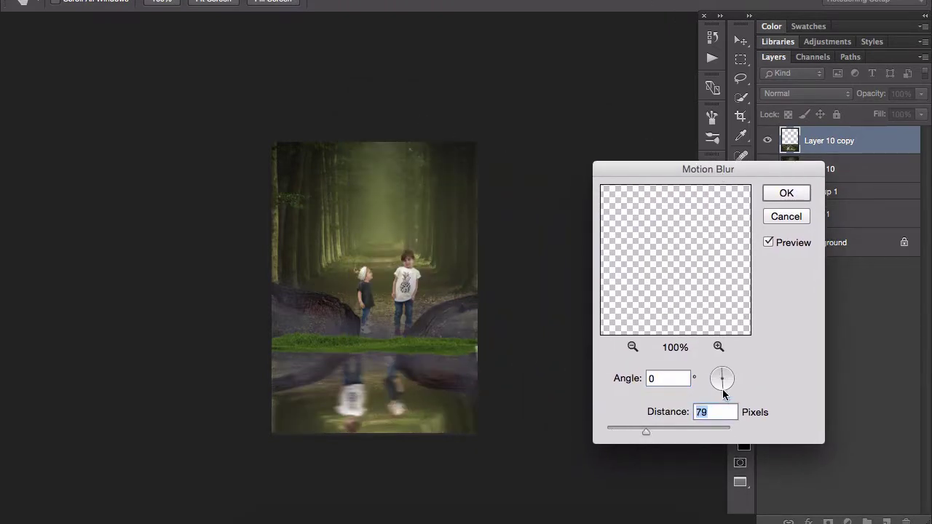
{"action": "left_click_drag", "start_coordinate": [722, 385], "coordinate": [717, 405]}
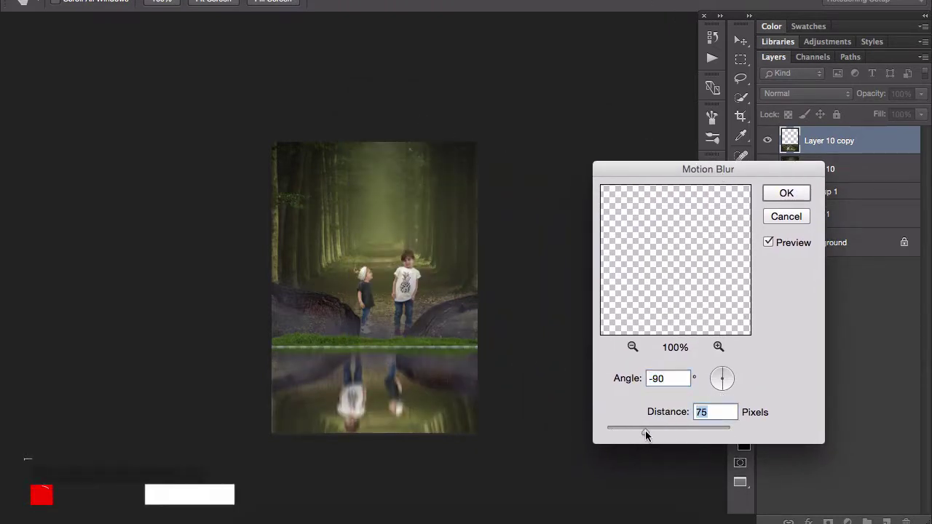
{"action": "left_click_drag", "start_coordinate": [647, 435], "coordinate": [641, 432]}
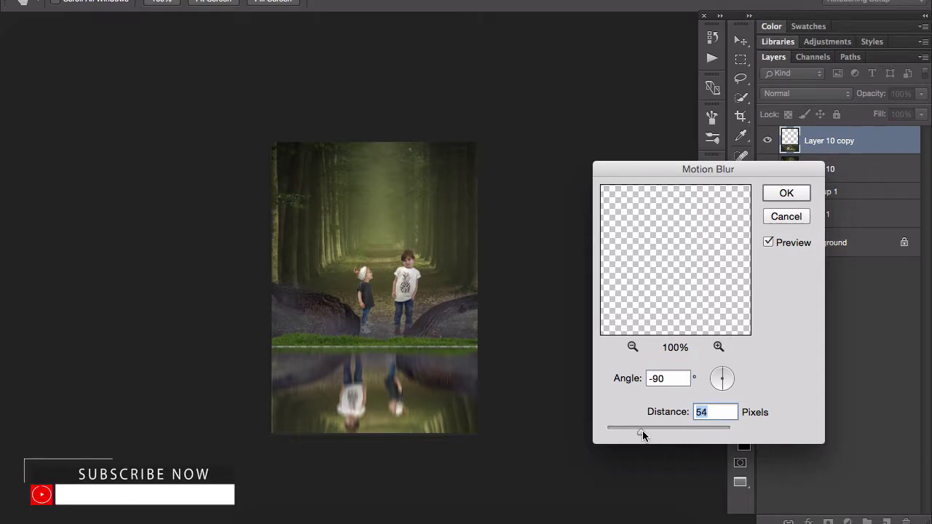
{"action": "left_click", "coordinate": [786, 193]}
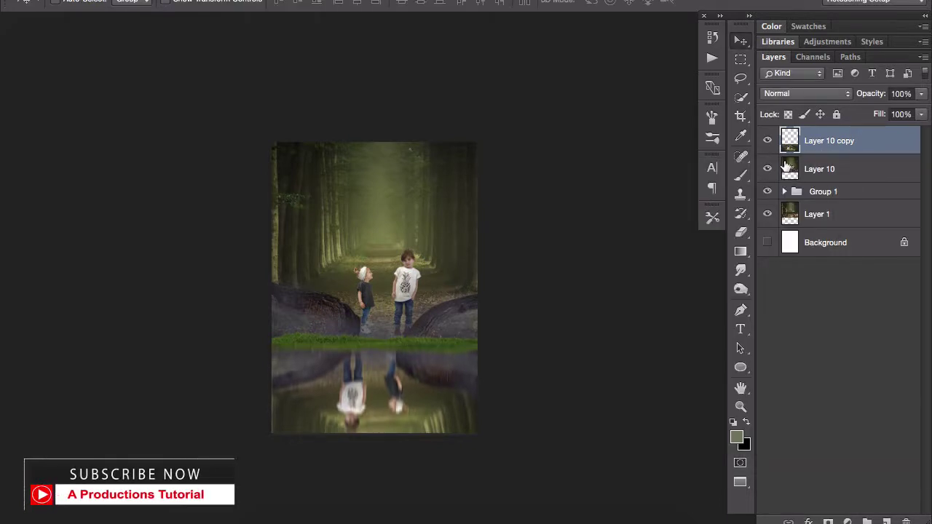
Adjust the reflection layer's transform and recentre the composite in view
{"action": "scroll", "coordinate": [410, 342], "scroll_direction": "up", "scroll_amount": 1}
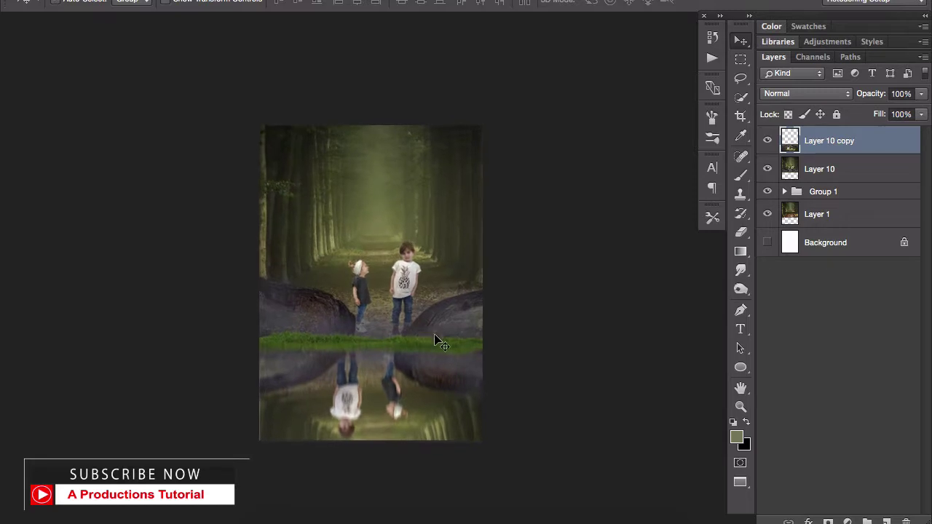
{"action": "key", "text": "ctrl+t"}
{"action": "left_click_drag", "start_coordinate": [303, 463], "coordinate": [325, 368]}
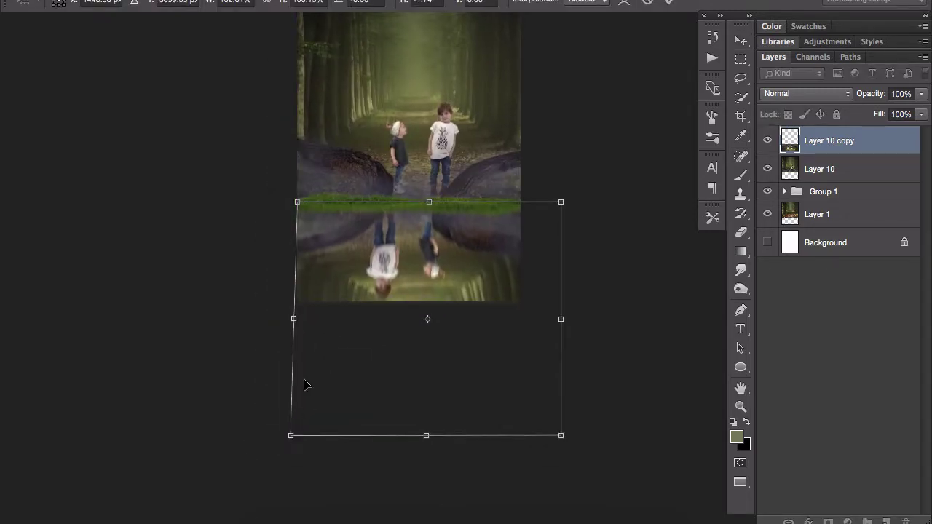
{"action": "key", "text": "Return"}
{"action": "left_click_drag", "start_coordinate": [442, 201], "coordinate": [387, 343]}
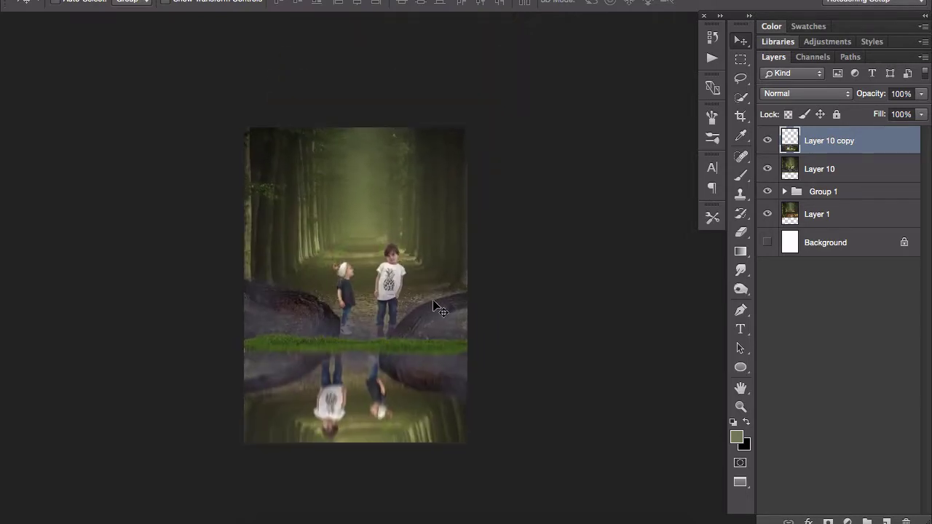
Crop the canvas shorter from the bottom, then return to the Move tool and fit the image on screen
{"action": "key", "text": "c"}
{"action": "left_click_drag", "start_coordinate": [356, 442], "coordinate": [363, 422]}
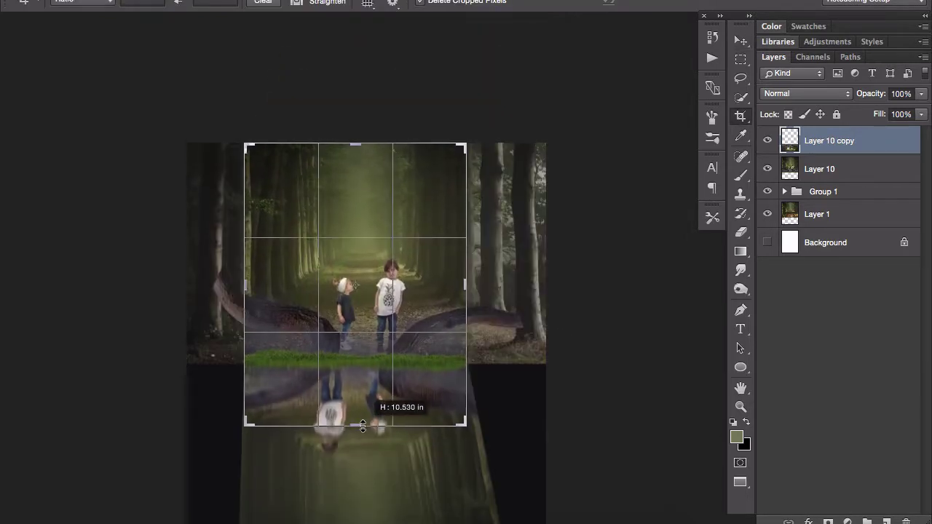
{"action": "key", "text": "Return"}
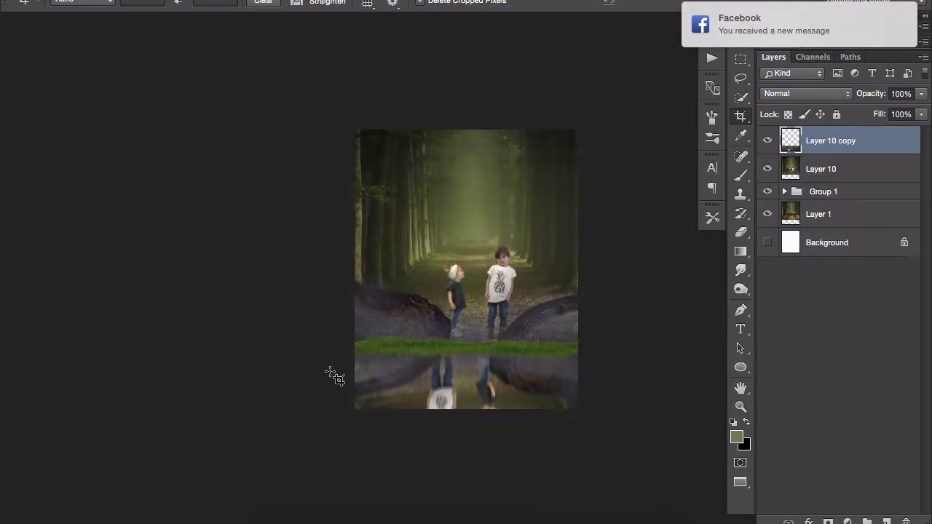
{"action": "scroll", "coordinate": [306, 337], "scroll_direction": "right", "scroll_amount": 5}
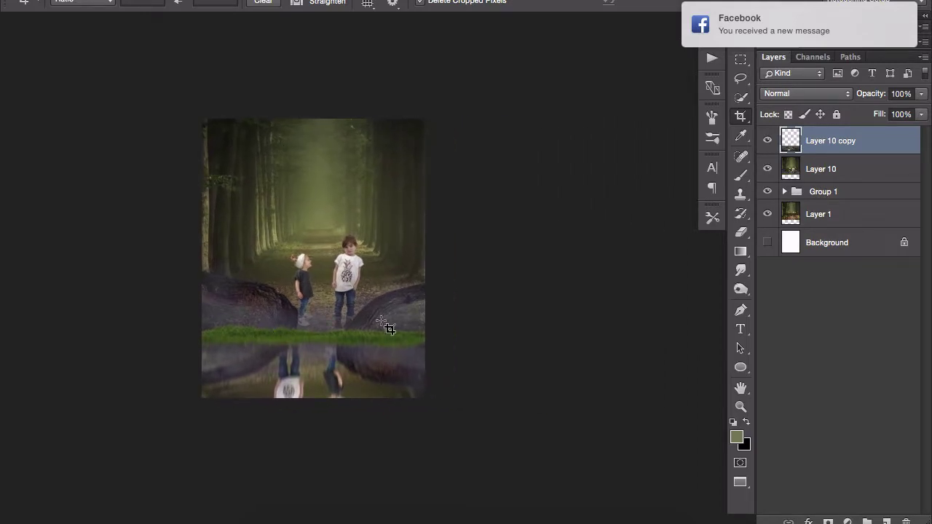
{"action": "key", "text": "v"}
{"action": "key", "text": "ctrl+0"}
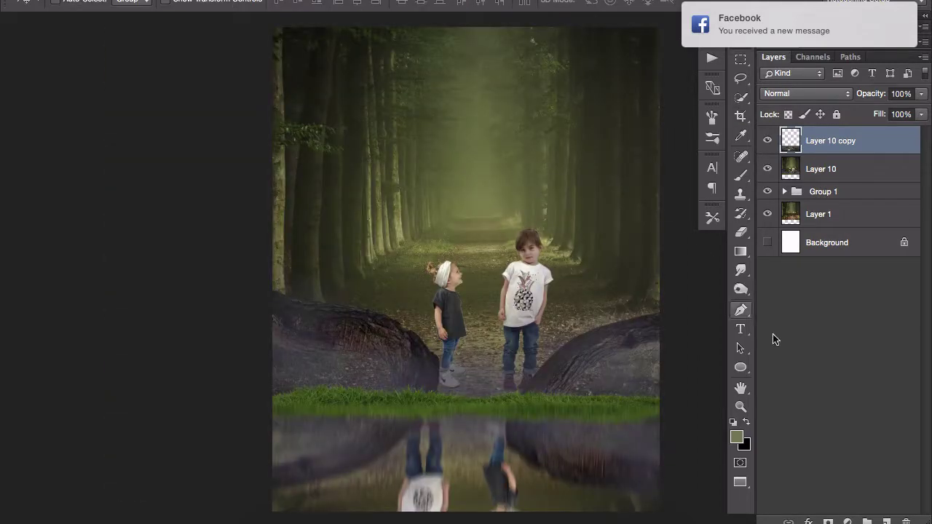
Add Layer 11 on top and launch Filter > Render > Lighting Effects on it
{"action": "left_click", "coordinate": [886, 521]}
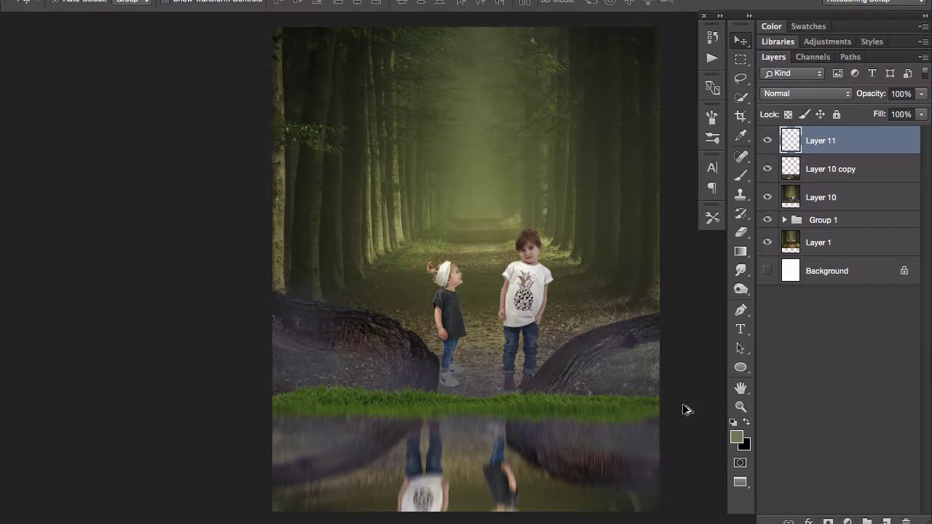
{"action": "left_click", "coordinate": [364, 0]}
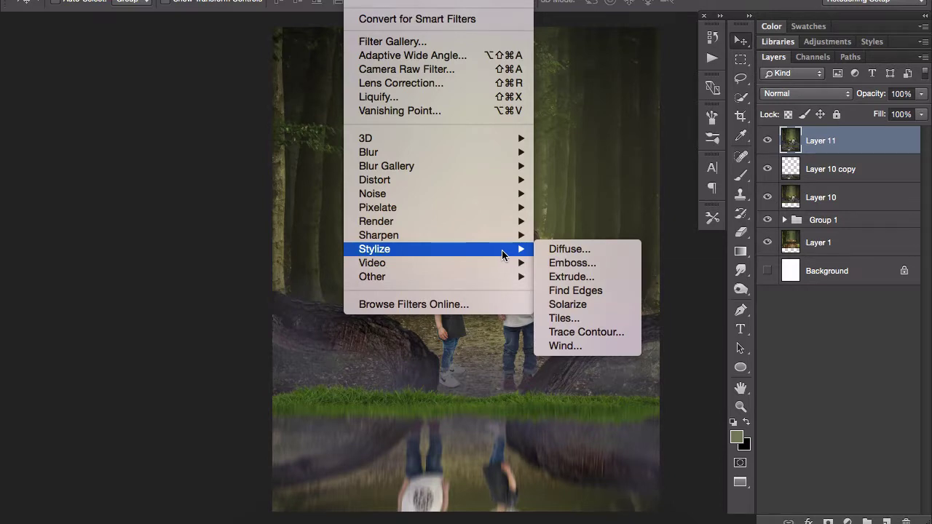
{"action": "mouse_move", "coordinate": [437, 221]}
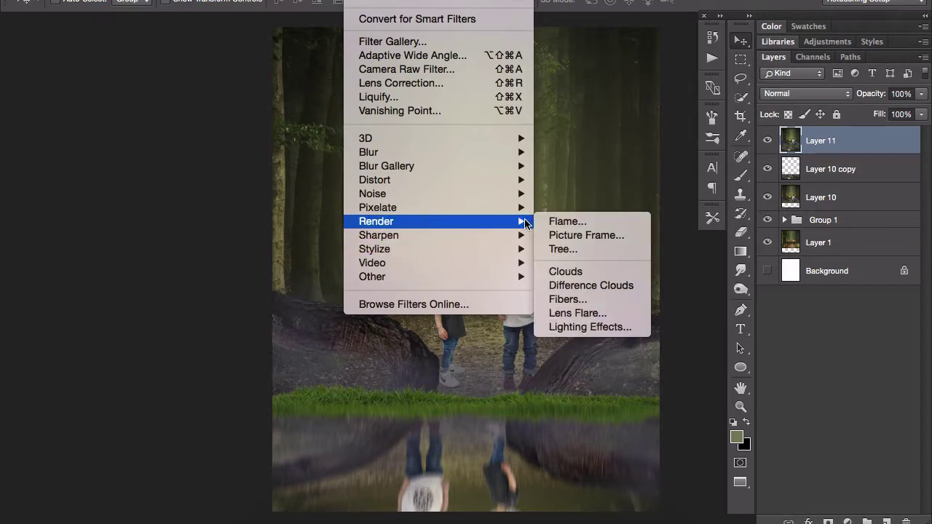
{"action": "left_click", "coordinate": [591, 327]}
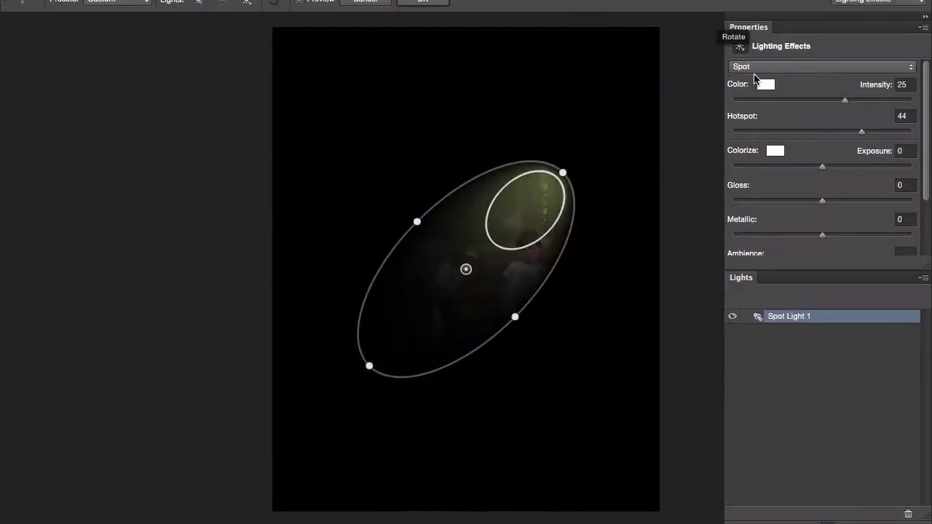
Change the light to a Point light and position its wide glow over the path above the children
{"action": "left_click", "coordinate": [747, 68]}
{"action": "left_click", "coordinate": [746, 55]}
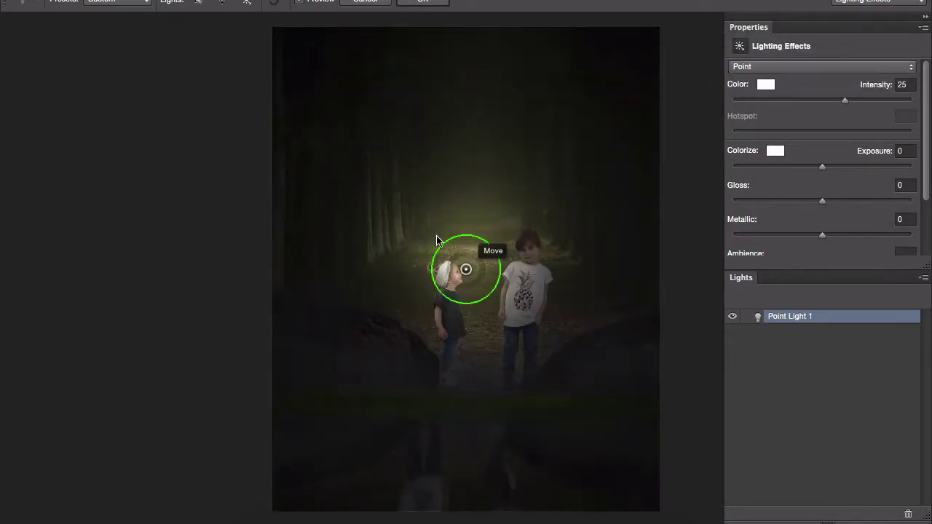
{"action": "left_click_drag", "start_coordinate": [466, 270], "coordinate": [339, 102]}
{"action": "mouse_move", "coordinate": [364, 131]}
{"action": "left_mouse_down"}
{"action": "mouse_move", "coordinate": [456, 209]}
{"action": "mouse_move", "coordinate": [446, 201]}
{"action": "left_mouse_up"}
{"action": "left_click_drag", "start_coordinate": [348, 102], "coordinate": [455, 198]}
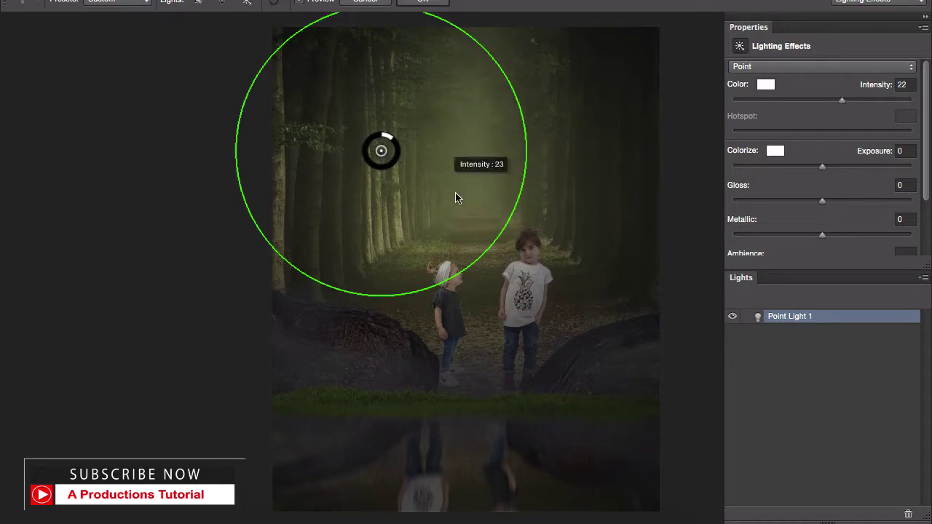
{"action": "mouse_move", "coordinate": [381, 151]}
{"action": "left_mouse_down"}
{"action": "mouse_move", "coordinate": [473, 190]}
{"action": "mouse_move", "coordinate": [477, 150]}
{"action": "left_mouse_up"}
{"action": "left_click_drag", "start_coordinate": [525, 302], "coordinate": [531, 325]}
{"action": "mouse_move", "coordinate": [476, 151]}
{"action": "left_mouse_down"}
{"action": "mouse_move", "coordinate": [477, 169]}
{"action": "mouse_move", "coordinate": [483, 154]}
{"action": "mouse_move", "coordinate": [490, 162]}
{"action": "left_mouse_up"}
Make the light pale yellow with Exposure 20 and Gloss -71, then apply the effect
{"action": "left_click", "coordinate": [761, 87]}
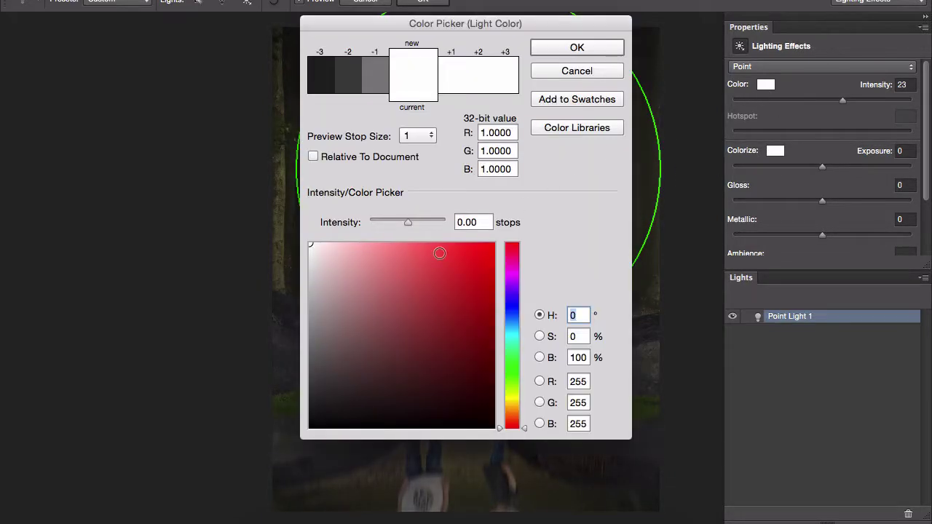
{"action": "left_click", "coordinate": [513, 388]}
{"action": "left_click_drag", "start_coordinate": [355, 247], "coordinate": [321, 244]}
{"action": "left_click", "coordinate": [577, 47]}
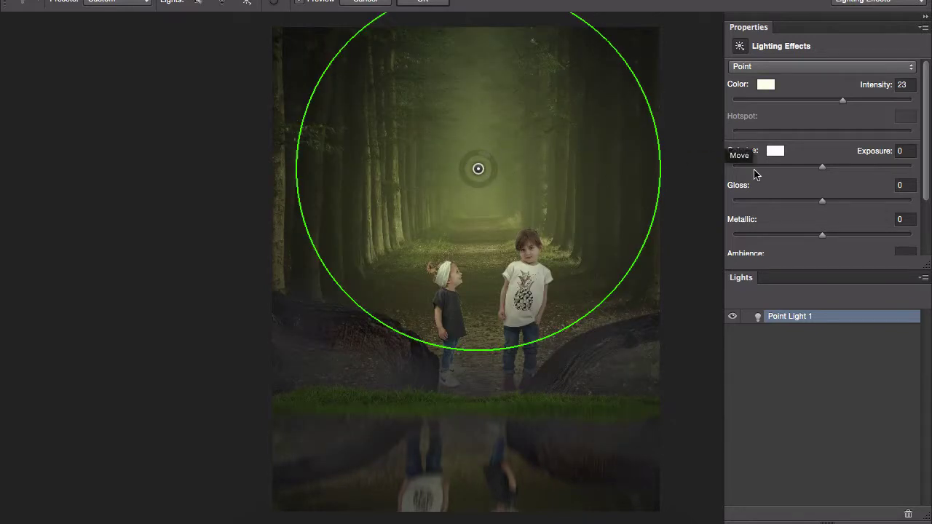
{"action": "left_click_drag", "start_coordinate": [823, 167], "coordinate": [841, 167]}
{"action": "mouse_move", "coordinate": [822, 202]}
{"action": "left_mouse_down"}
{"action": "mouse_move", "coordinate": [816, 206]}
{"action": "mouse_move", "coordinate": [839, 237]}
{"action": "left_mouse_up"}
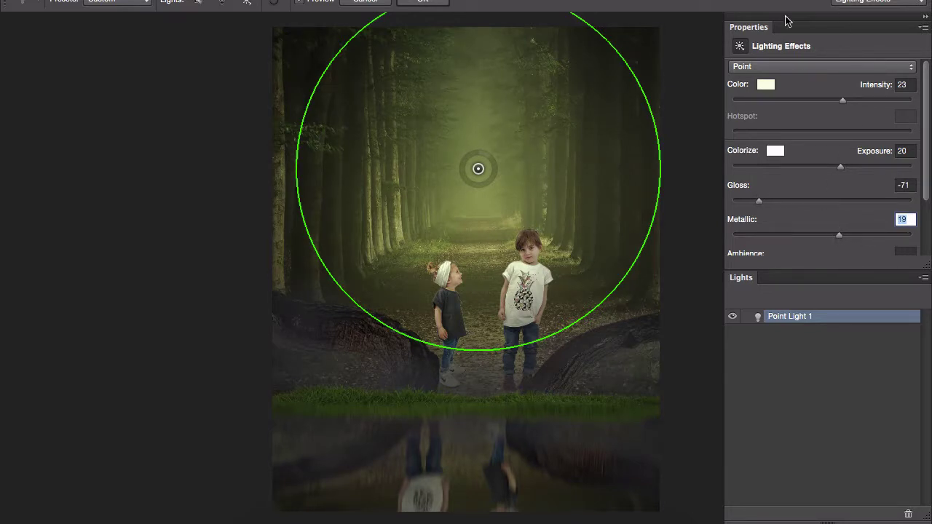
{"action": "key", "text": "Return"}
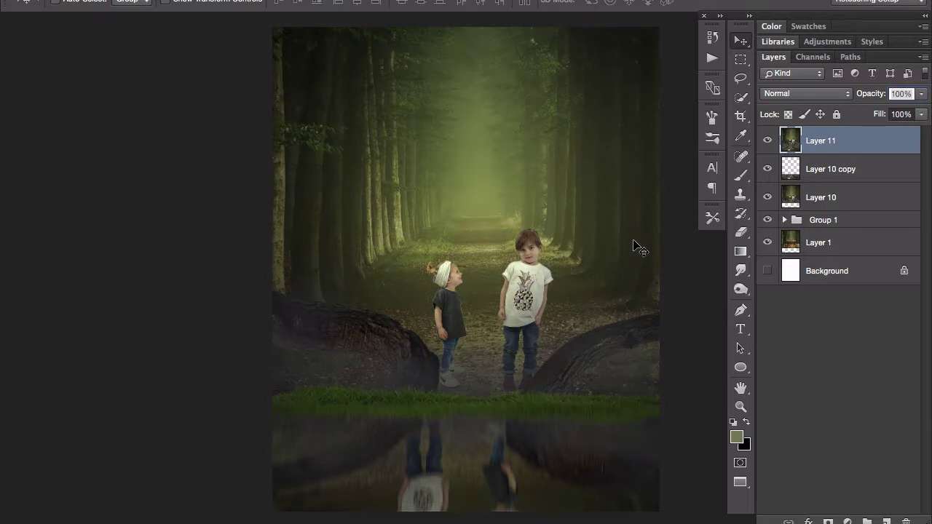
Type 'IN FOREST' in the reflection and centre it horizontally
{"action": "left_click", "coordinate": [767, 141]}
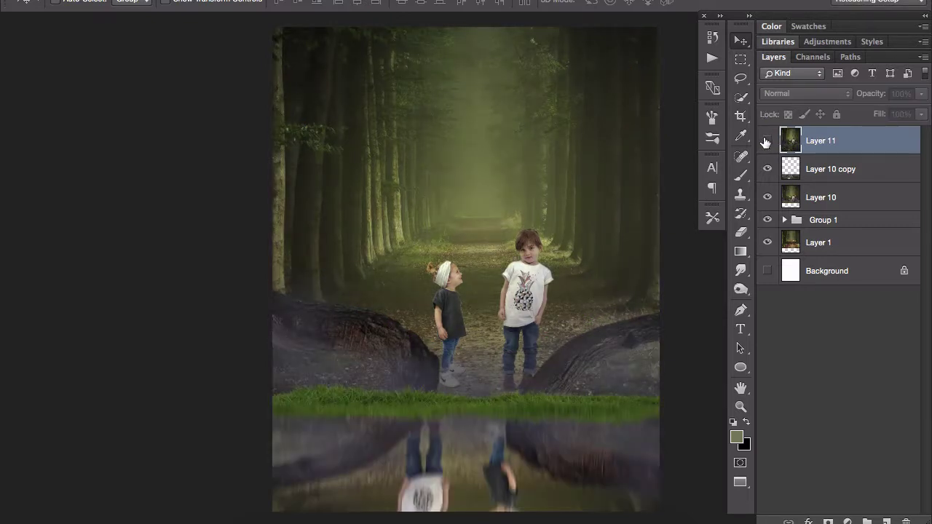
{"action": "key", "text": "t"}
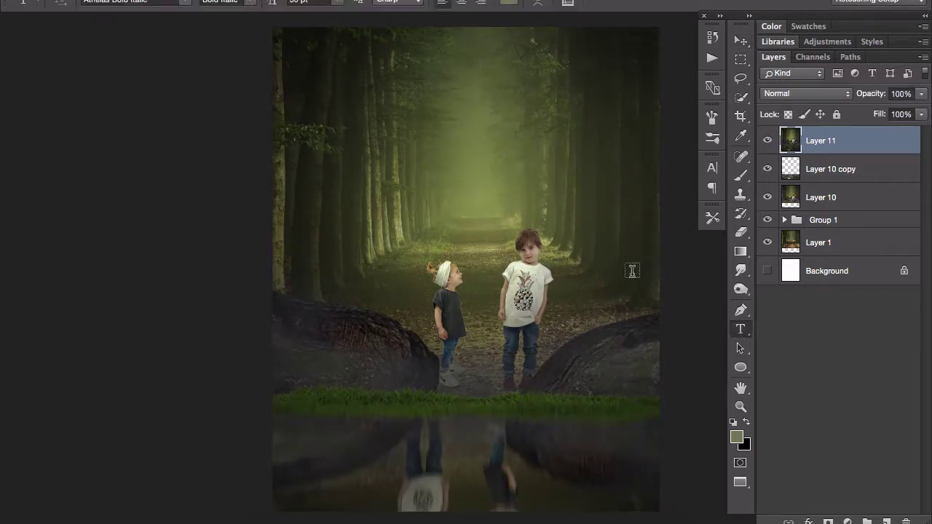
{"action": "left_click", "coordinate": [391, 485]}
{"action": "type", "text": "IN FOREST"}
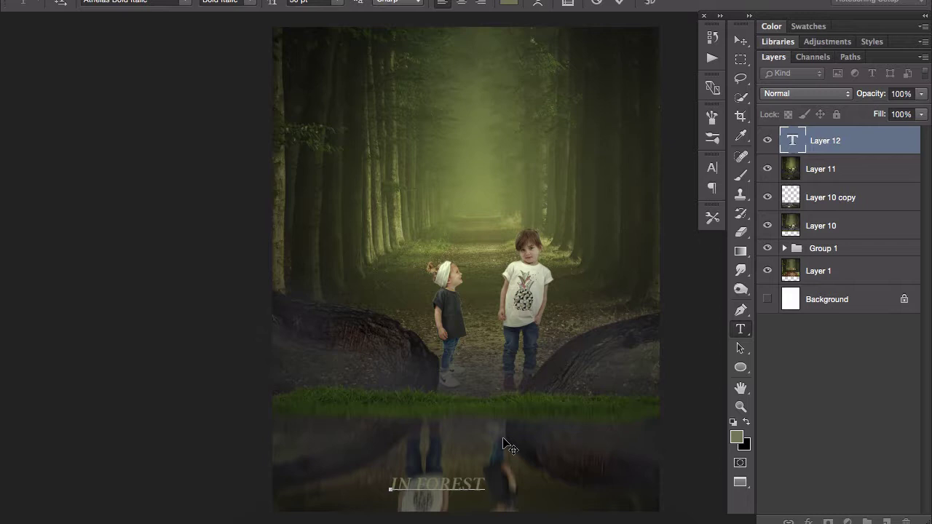
{"action": "type", "text": "FOREST"}
{"action": "key", "text": "ctrl+Return"}
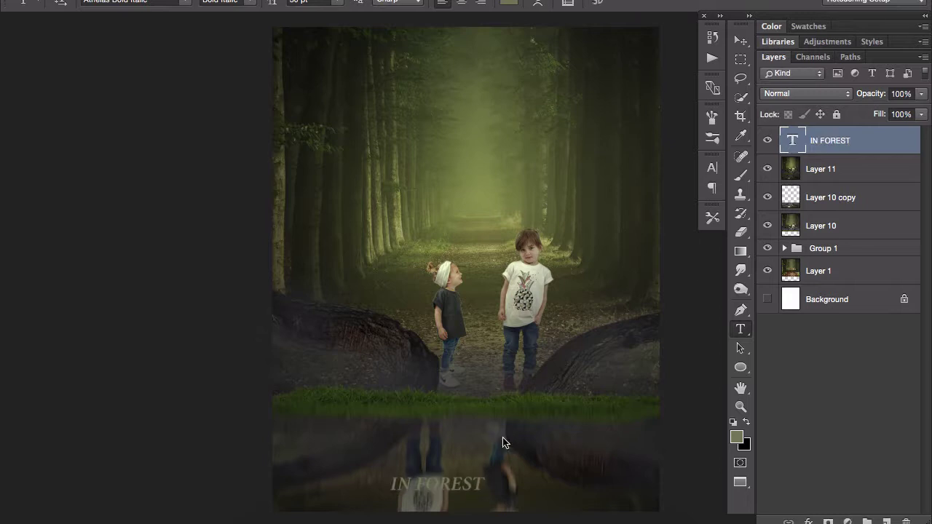
{"action": "key", "text": "v"}
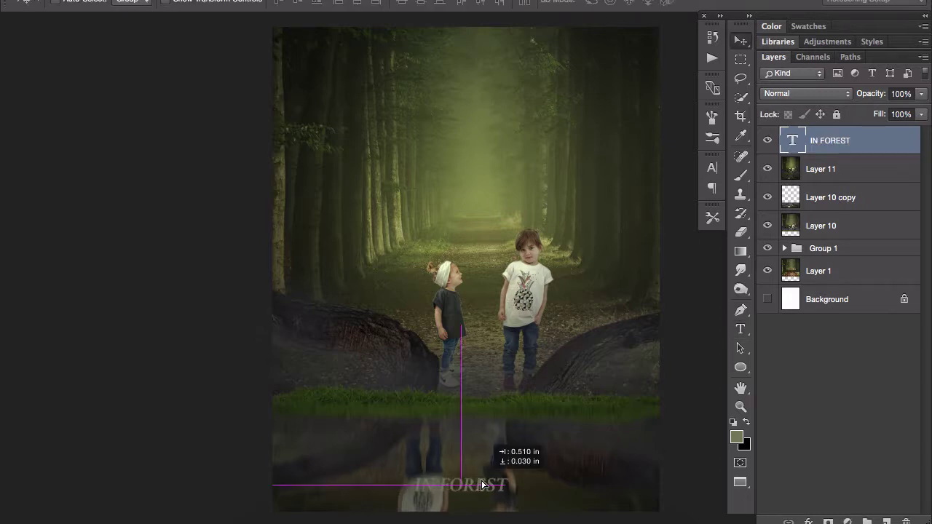
{"action": "left_click_drag", "start_coordinate": [473, 485], "coordinate": [497, 485]}
Make the IN FOREST text white and drop its layer opacity to 20%
{"action": "key", "text": "t"}
{"action": "left_click", "coordinate": [508, 4]}
{"action": "left_click", "coordinate": [328, 73]}
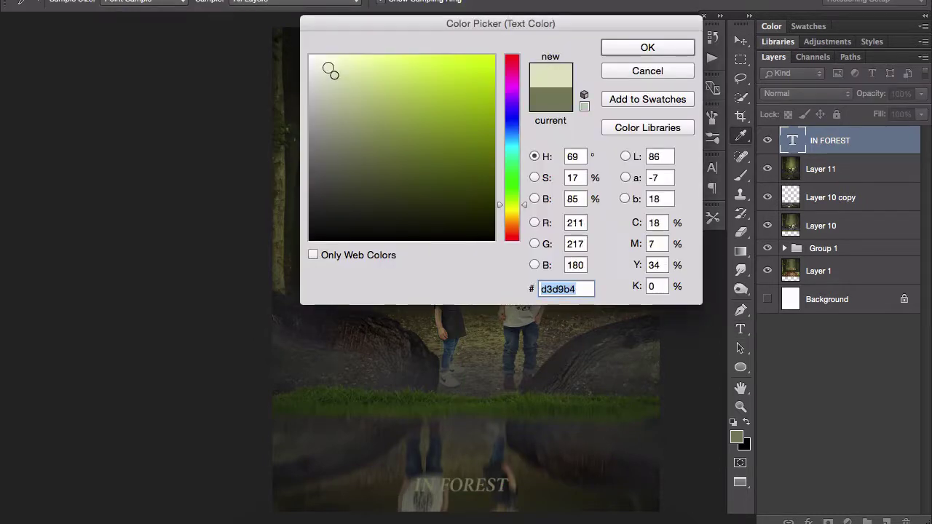
{"action": "left_click", "coordinate": [309, 54]}
{"action": "left_click", "coordinate": [647, 47]}
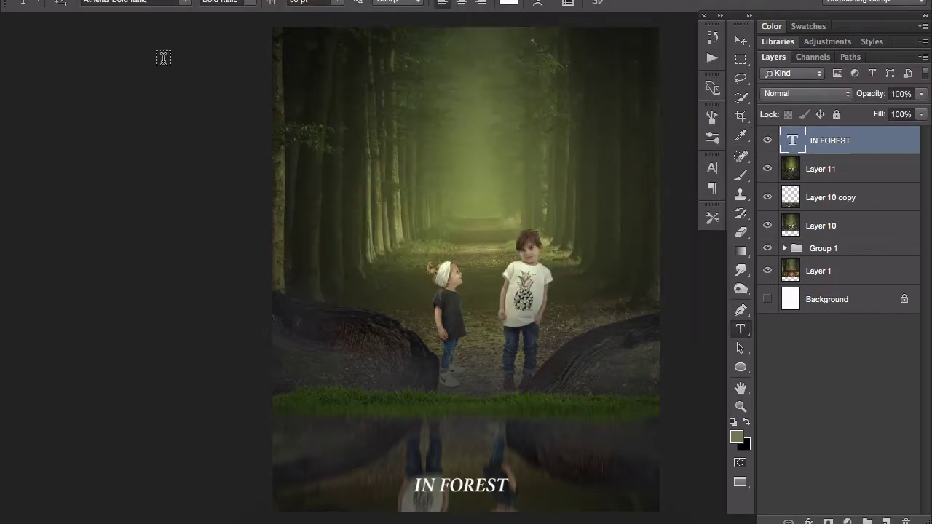
{"action": "key", "text": "v"}
{"action": "key", "text": "2"}
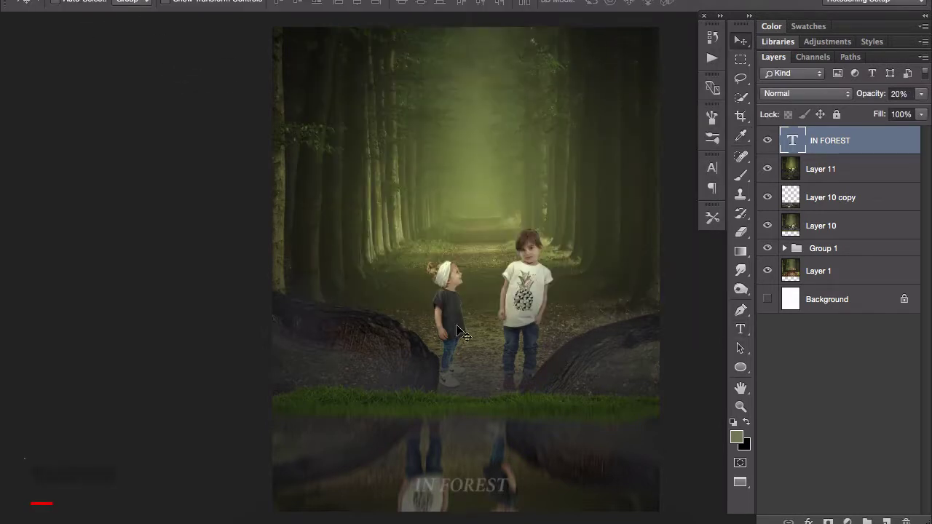
{"action": "key", "text": "ctrl+minus"}
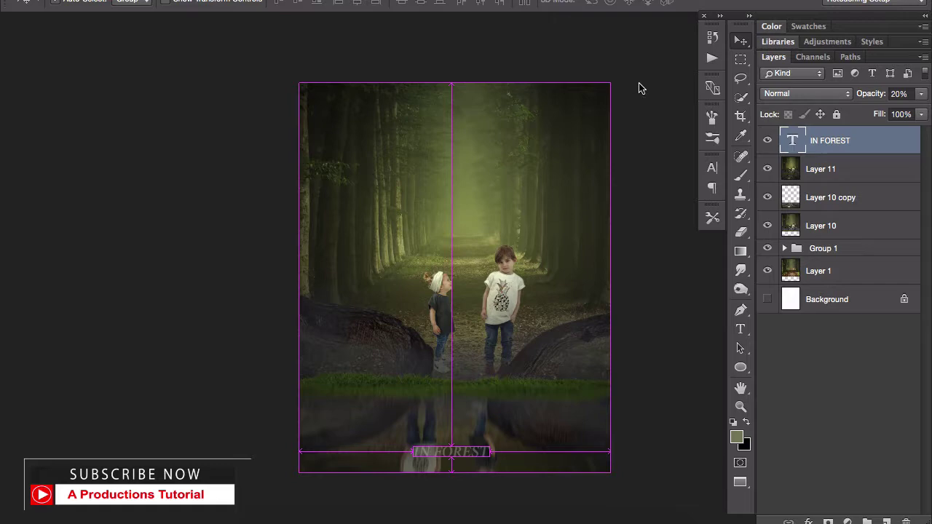
Cancel the save dialog, fit the composite on screen, and switch to Full Screen Mode
{"action": "key", "text": "ctrl+s"}
{"action": "key", "text": "Escape"}
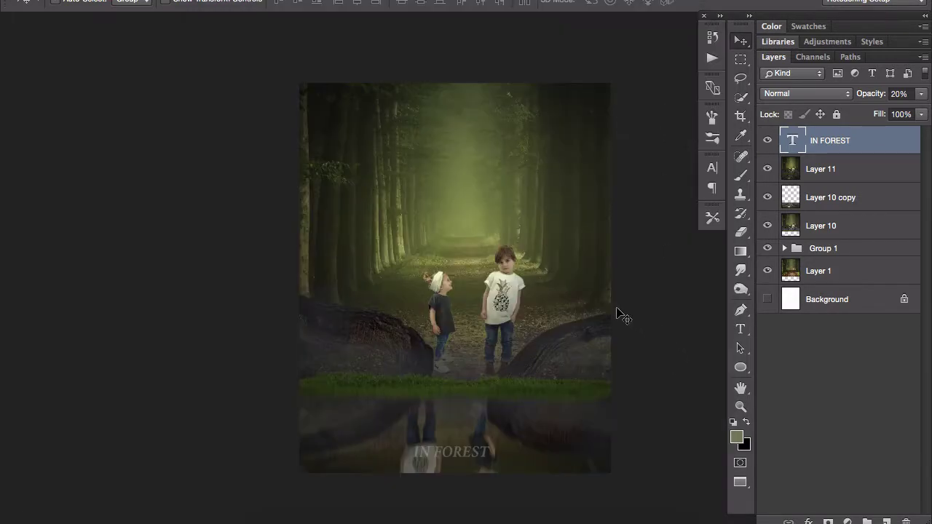
{"action": "key", "text": "ctrl+0"}
{"action": "key", "text": "f"}
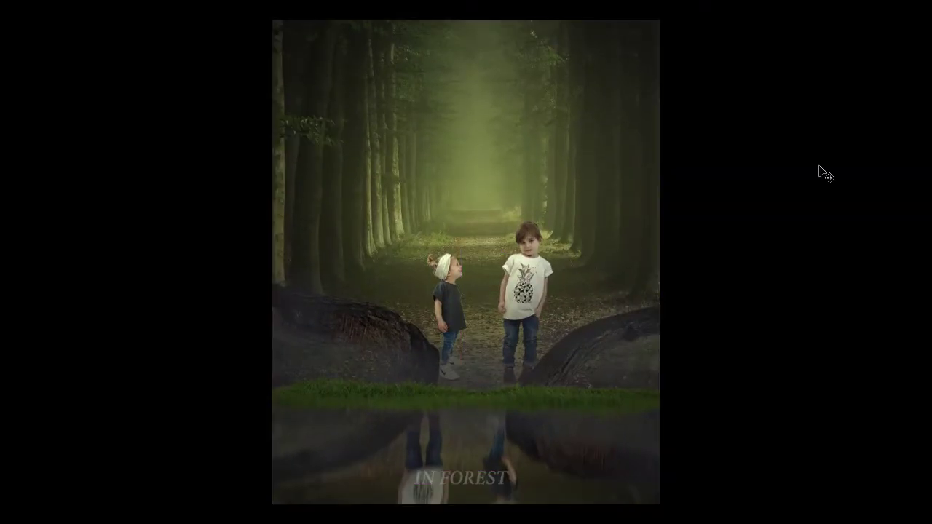